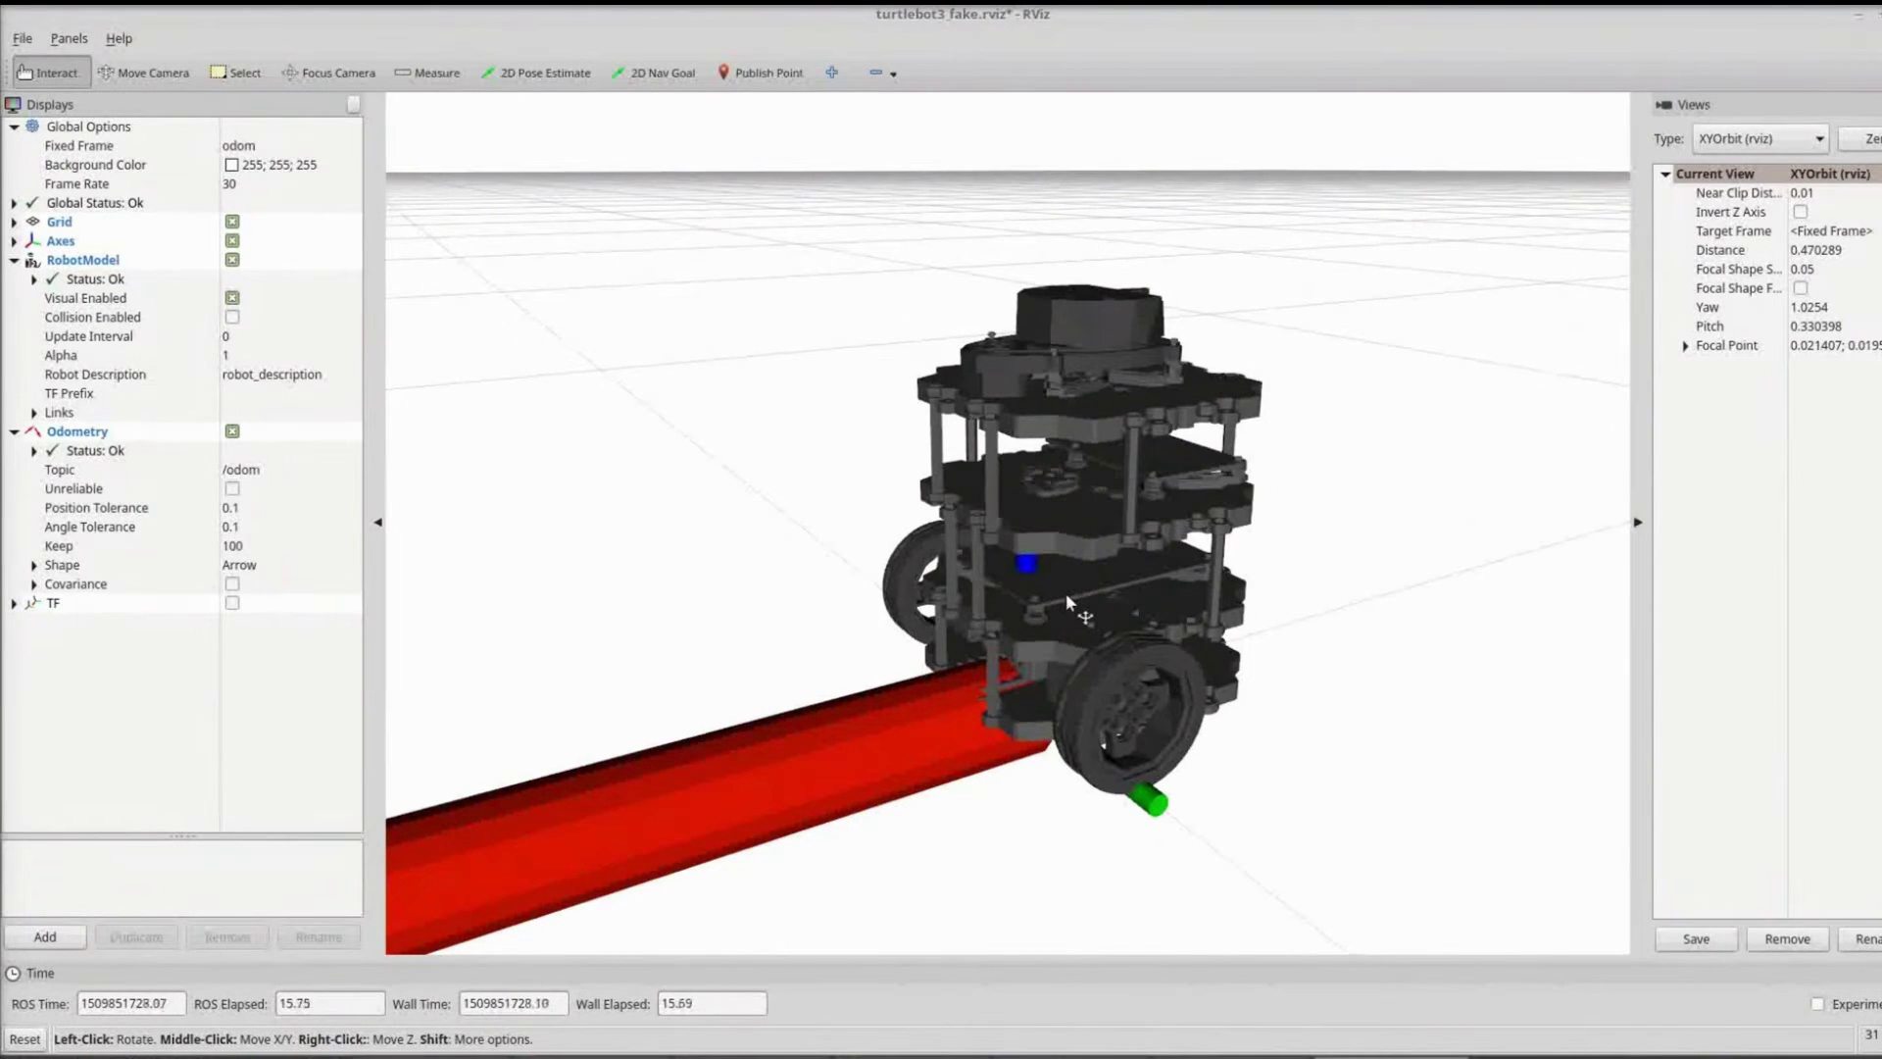
Open a terminal beside the 3D view and run roslaunch turtlebot3_teleop turtlebot3_teleop_key.launch
scroll(1067, 592, down, 15)
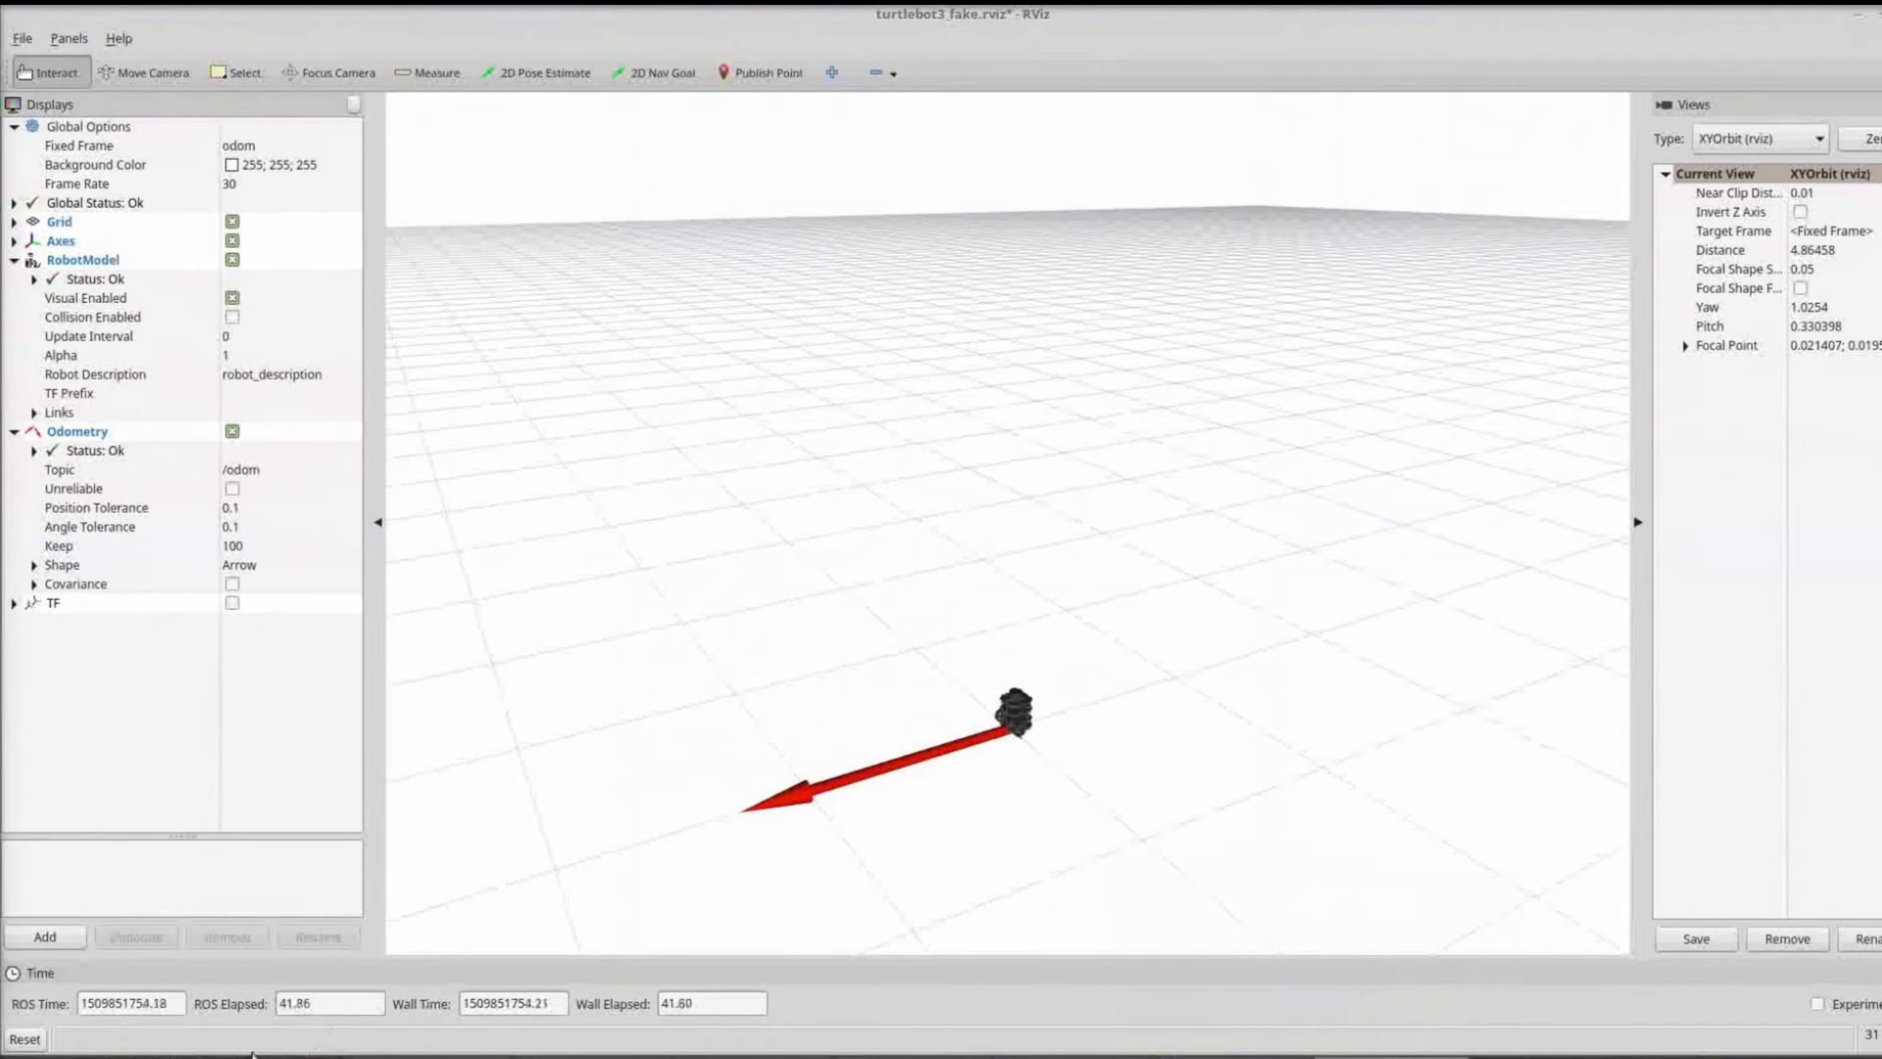
key(ctrl+alt+t)
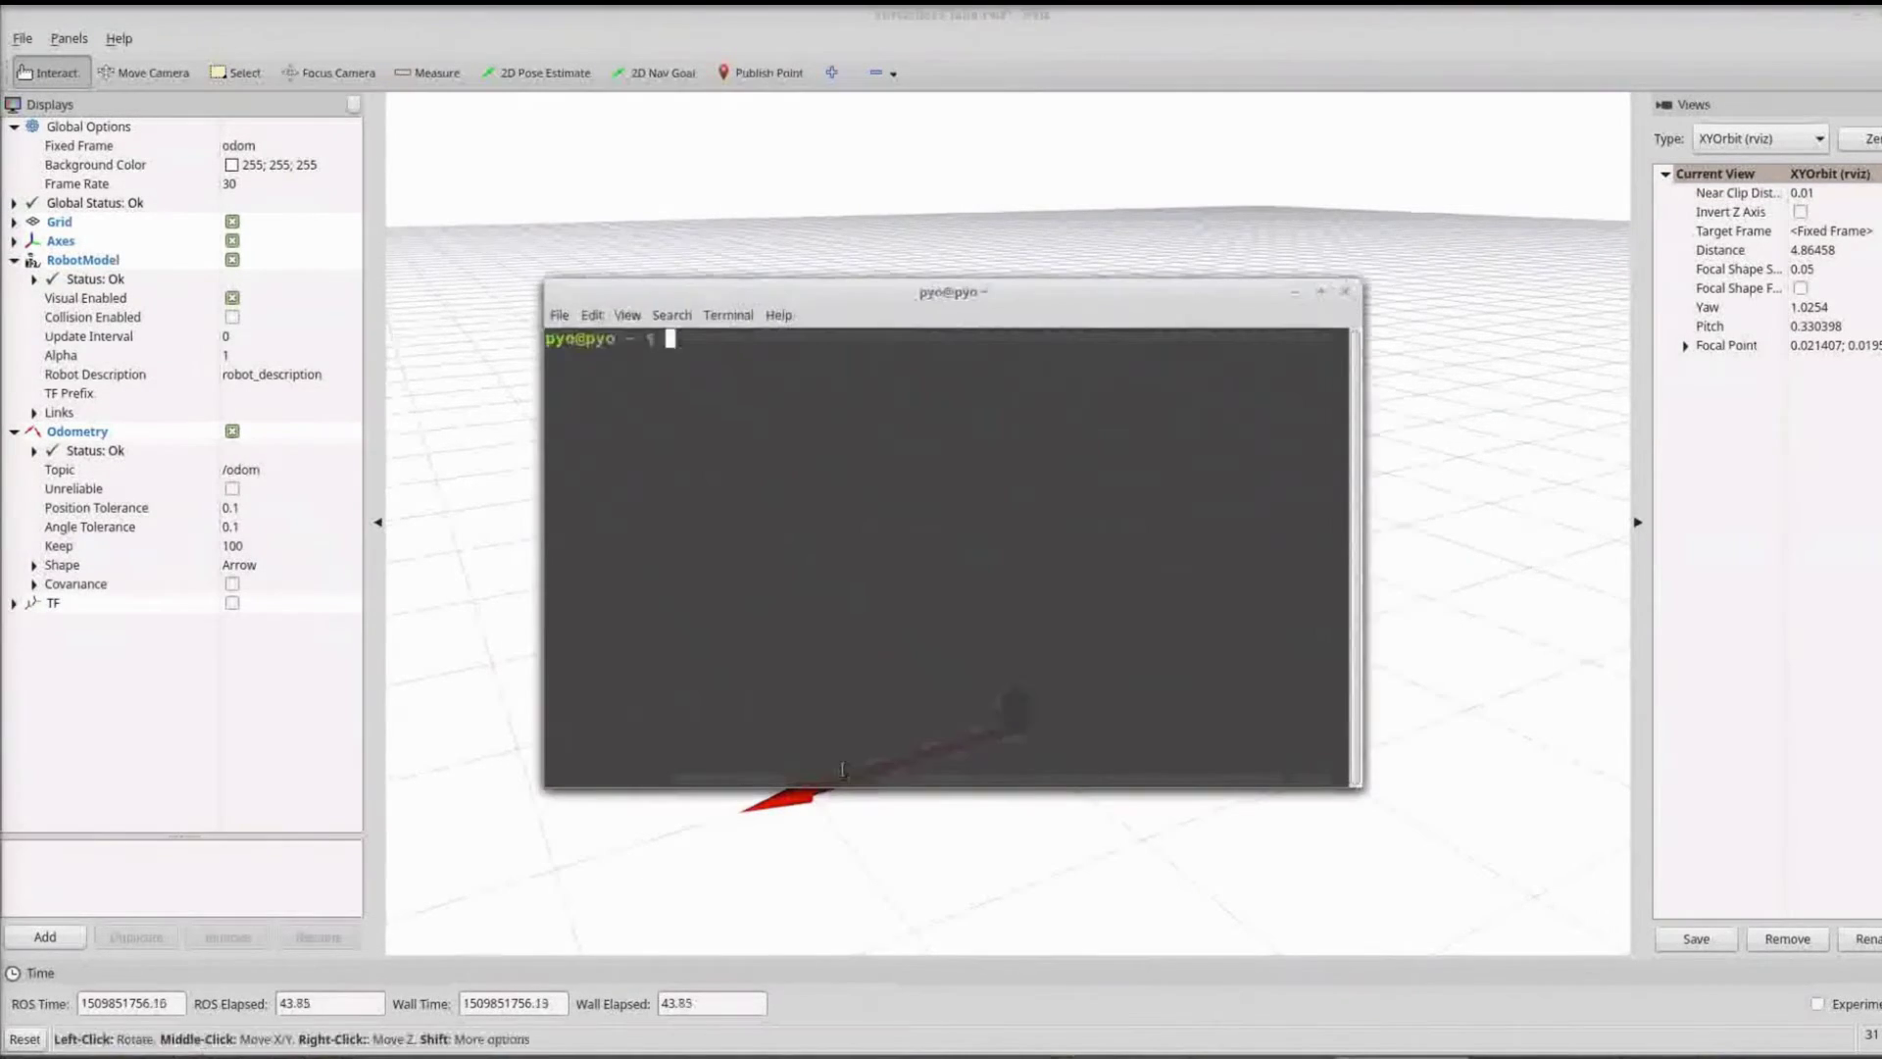
drag(915, 294, 1442, 497)
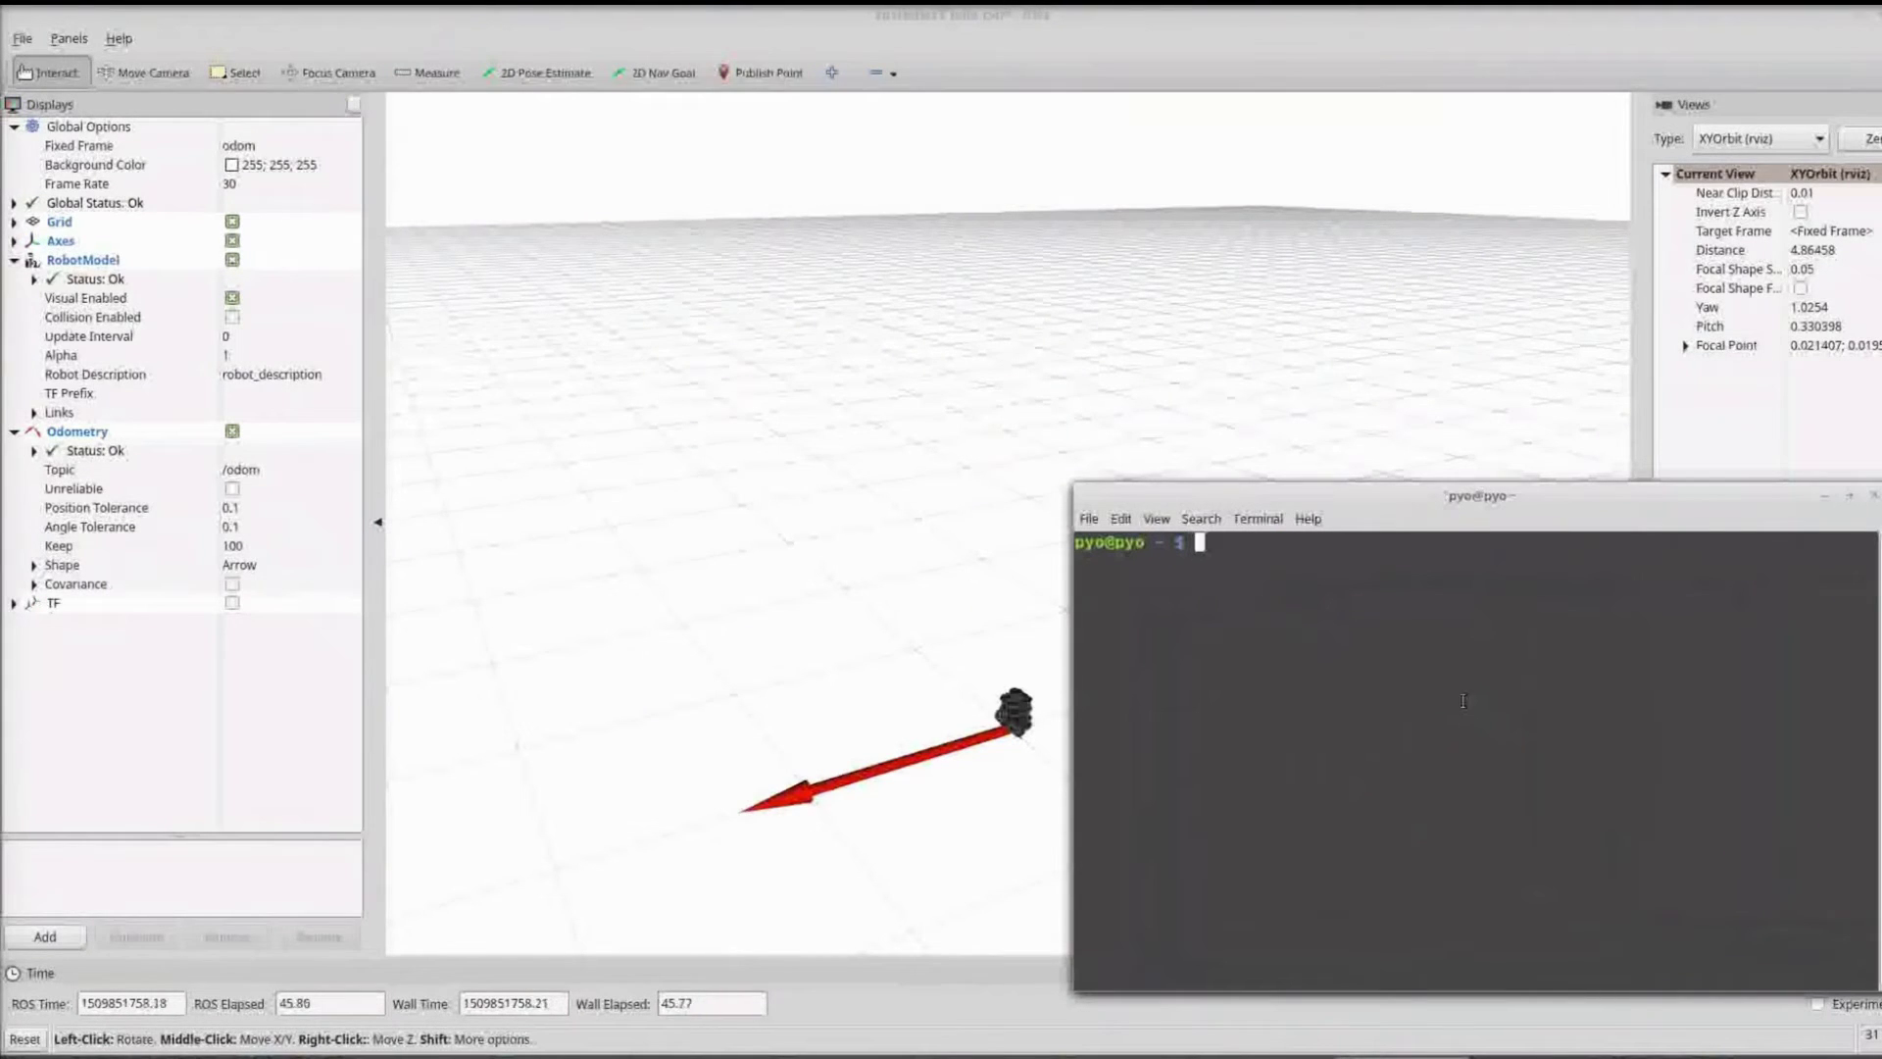
text(roslaunch turtlebot3_teleop turtlebot3_teleop_key.launch)
key(Return)
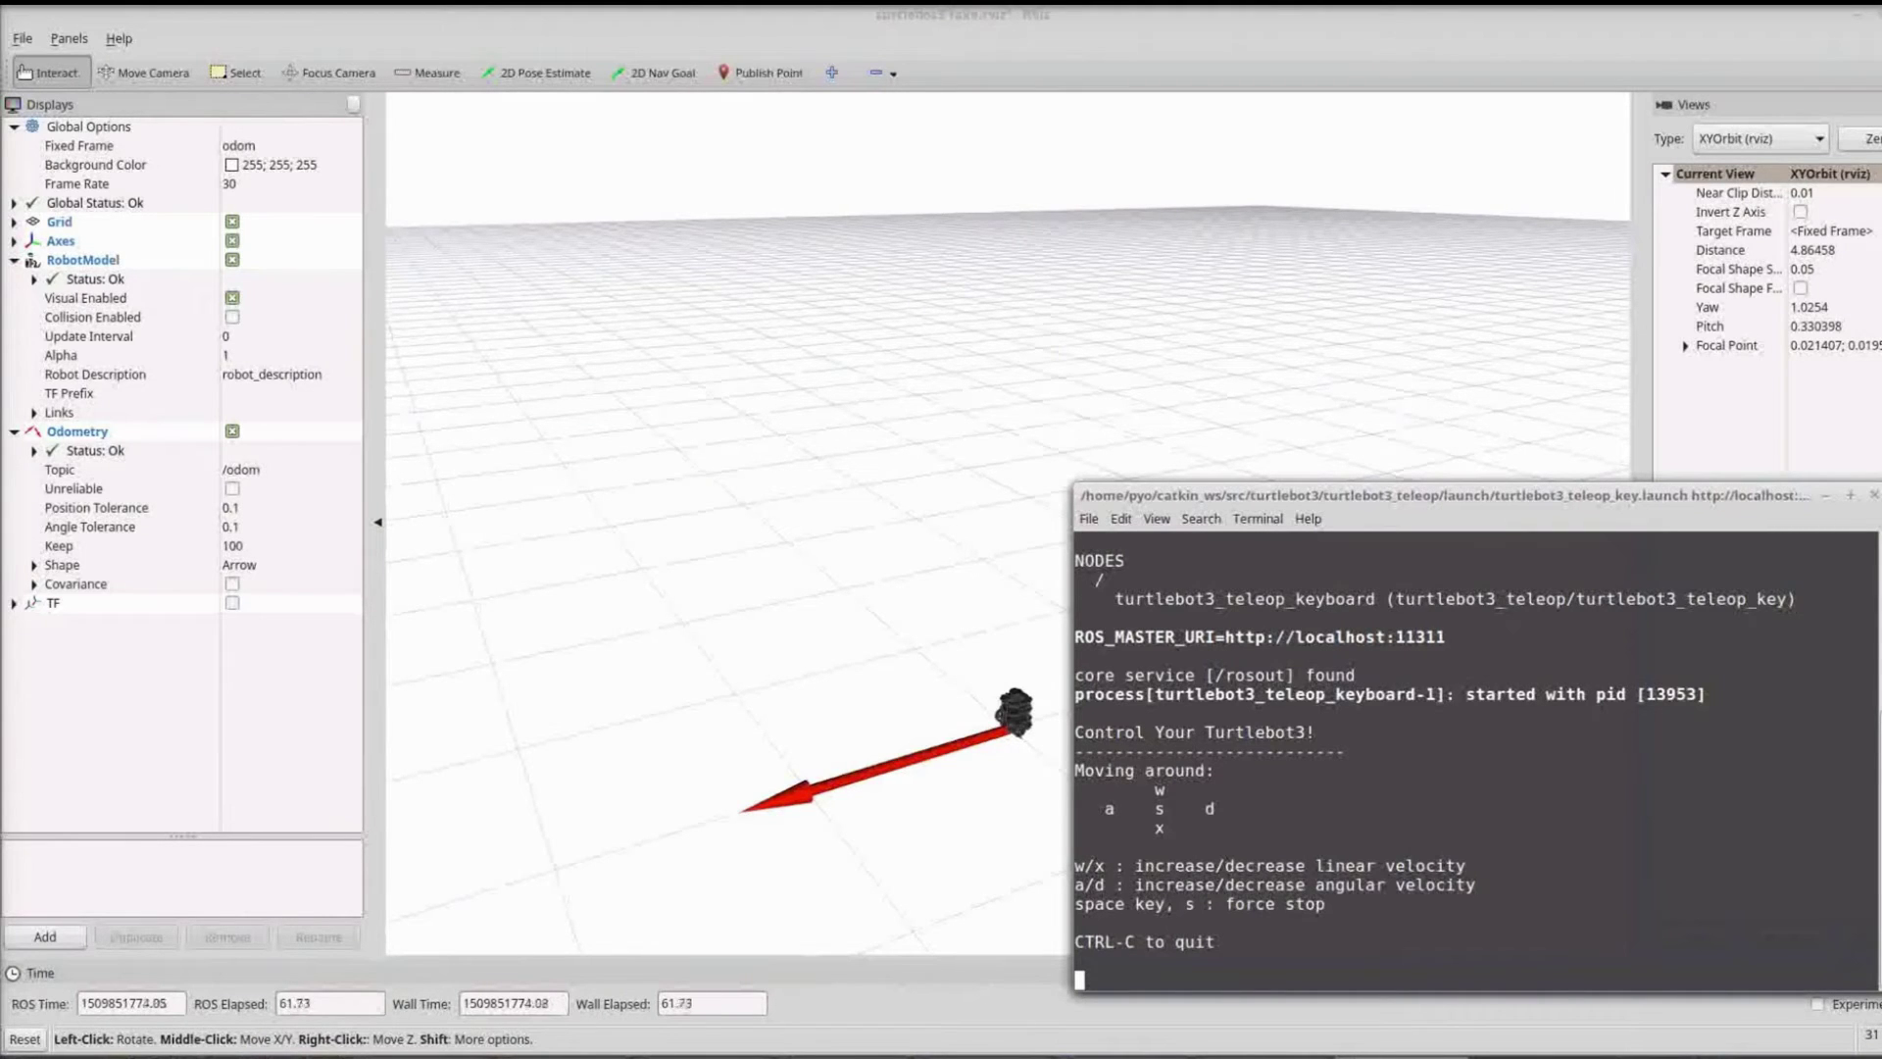
Accelerate the robot straight ahead to a linear velocity of 0.28 and move the terminal window clear of its path
key(w)
key(w)
key(w)
key(w)
key(w)
key(w)
key(w)
key(w)
key(w)
key(w)
key(w)
key(w)
key(w)
key(w)
key(w)
key(w)
key(w)
key(w)
key(w)
key(w)
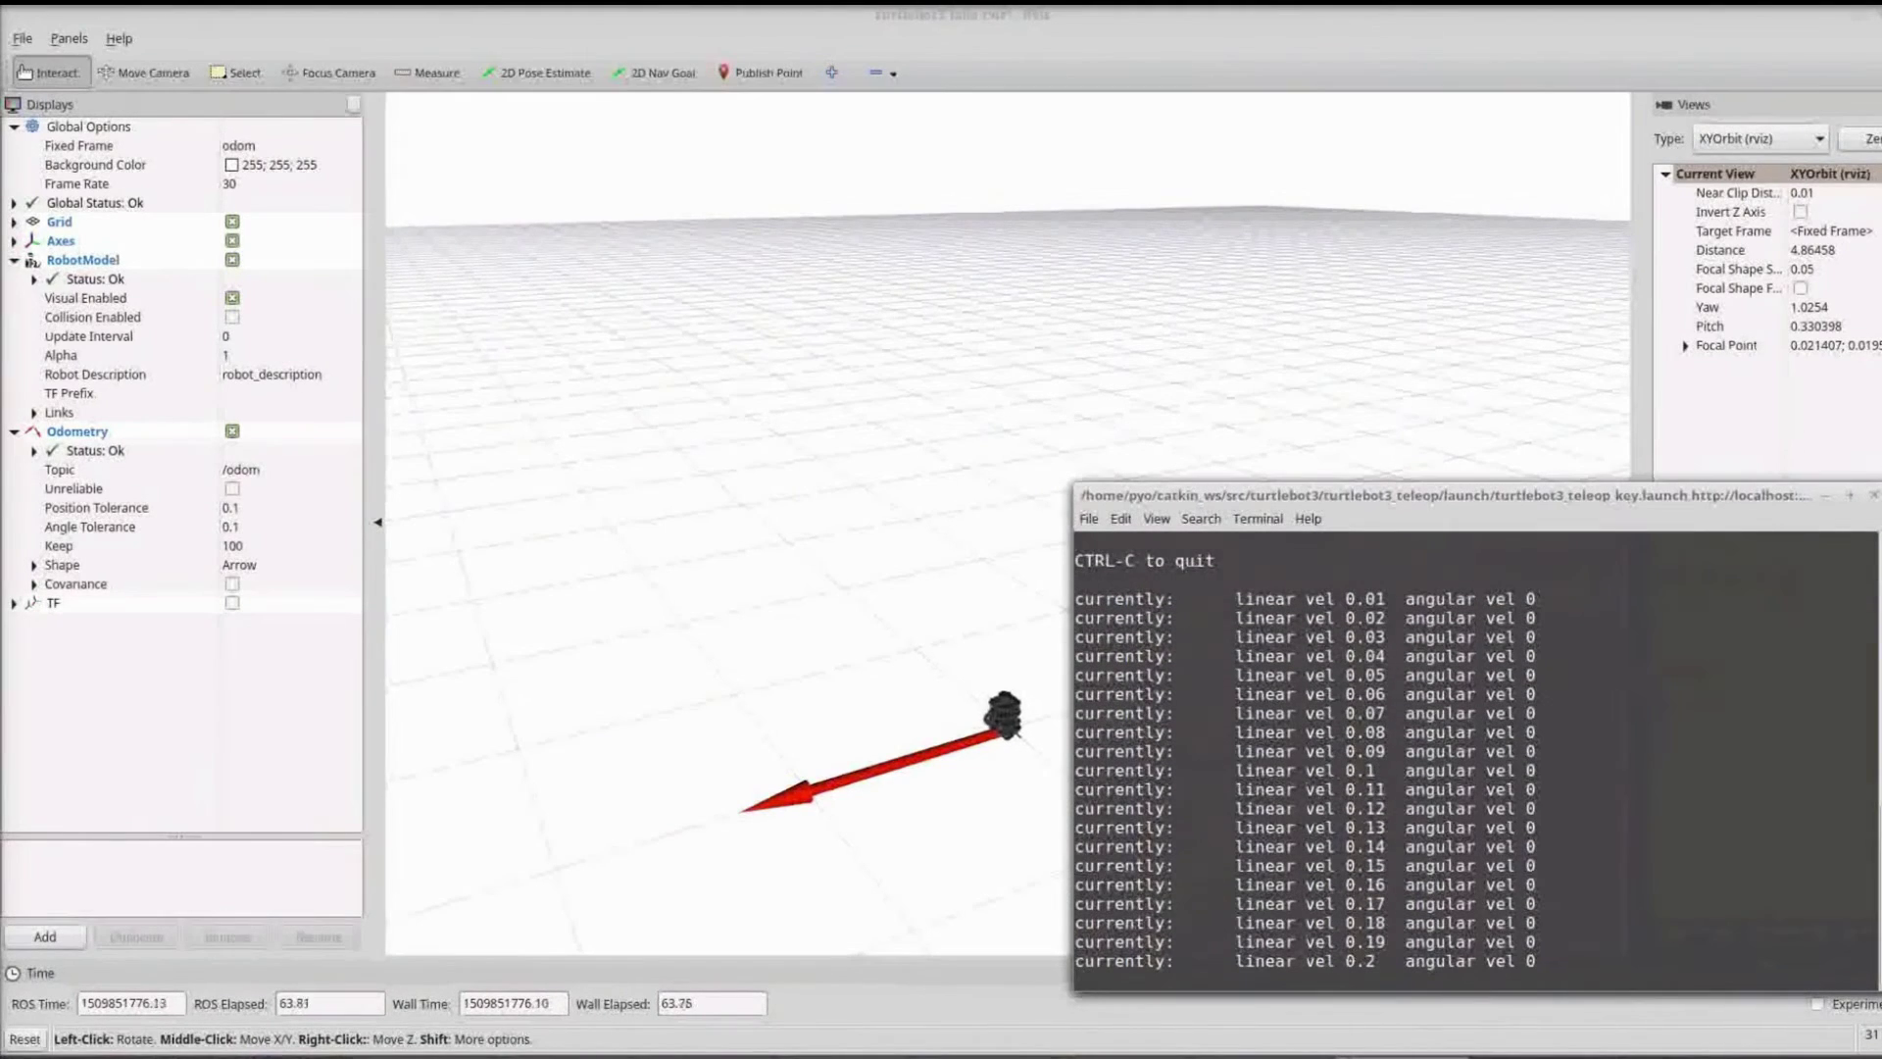
key(w)
key(w)
key(w)
key(w)
key(w)
key(w)
key(w)
key(w)
drag(1424, 487, 1455, 818)
drag(1458, 910, 1460, 928)
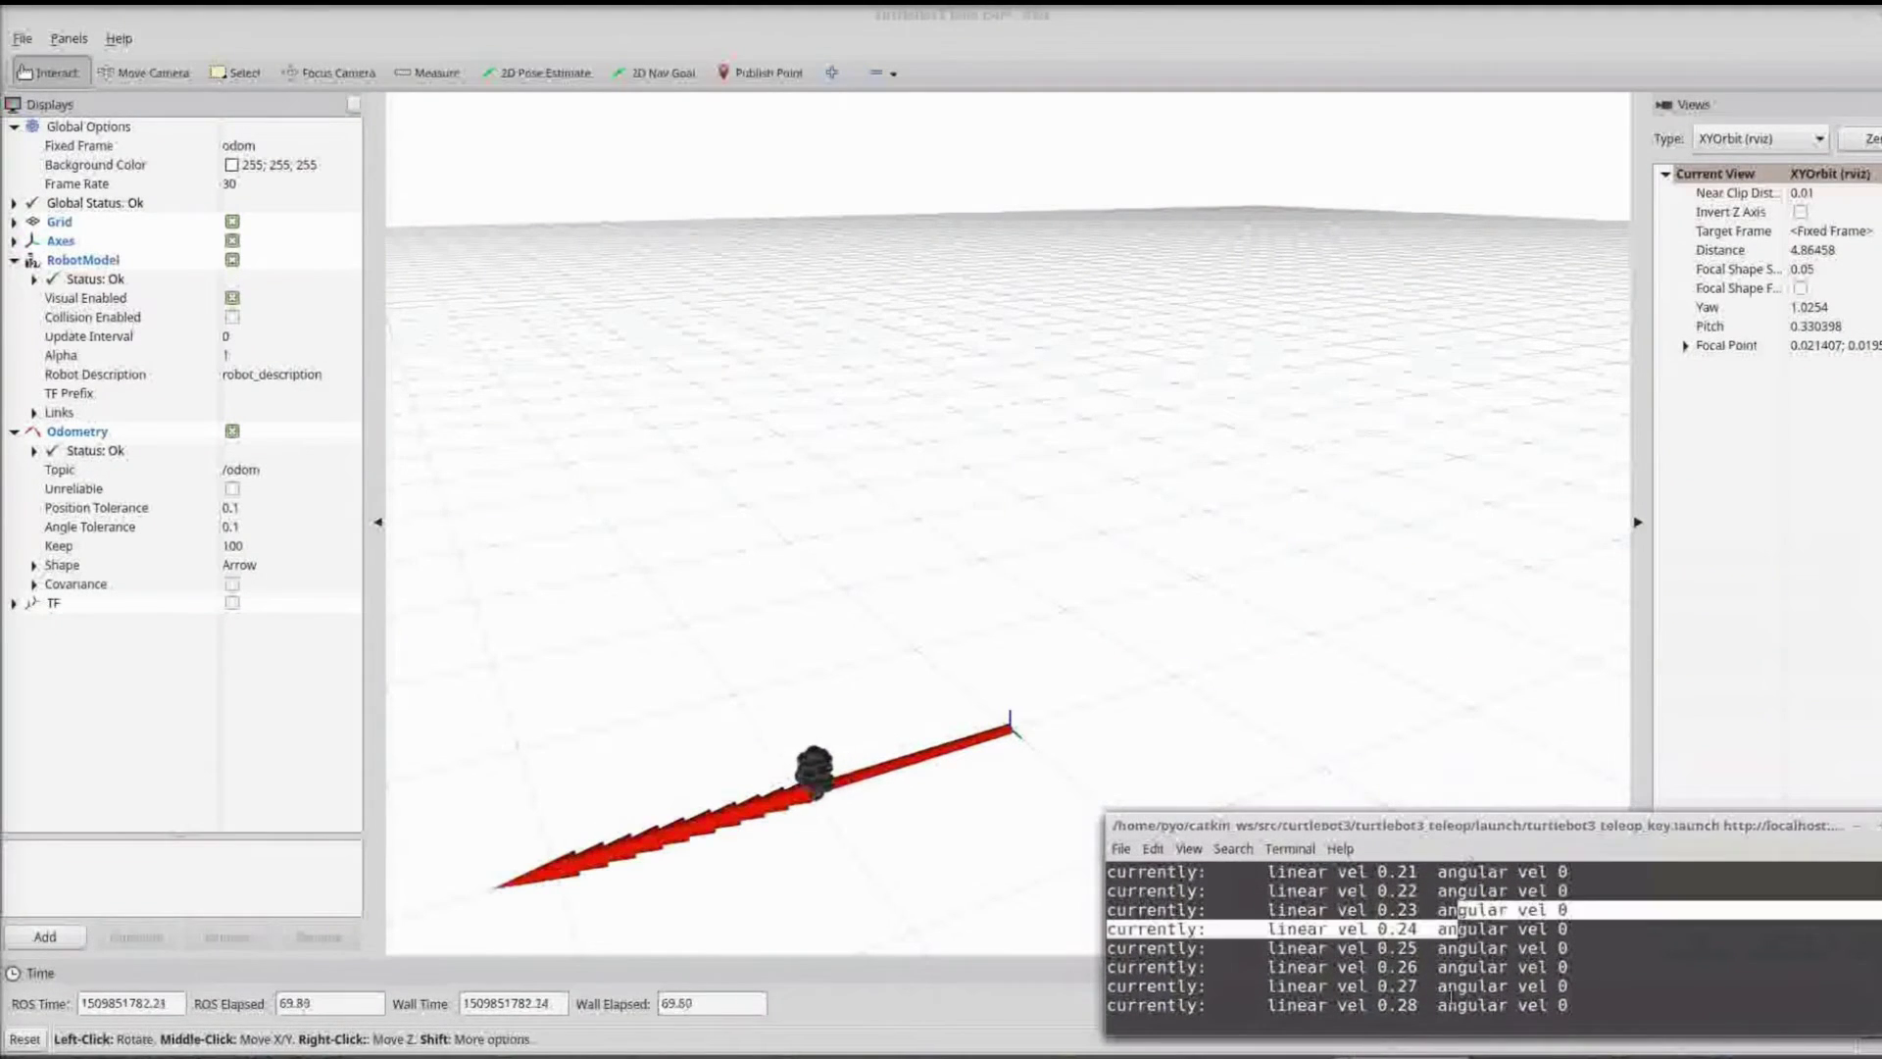
Force-stop the robot, rotate it clockwise by decreasing its angular velocity, add slight forward speed, and force-stop it again
key(s)
key(d)
key(d)
key(d)
key(d)
key(d)
key(d)
key(d)
key(d)
key(d)
key(w)
key(w)
key(w)
key(w)
key(s)
Drive the robot straight ahead, increasing its linear velocity to 0.45 with no angular velocity
key(w)
key(w)
key(w)
key(w)
key(w)
key(w)
key(w)
key(w)
key(w)
key(w)
key(w)
key(w)
key(w)
key(w)
key(w)
key(w)
key(w)
key(w)
key(w)
key(w)
key(w)
key(w)
key(w)
key(w)
key(w)
key(w)
key(w)
key(w)
key(w)
key(w)
key(w)
key(w)
key(w)
key(w)
key(w)
key(w)
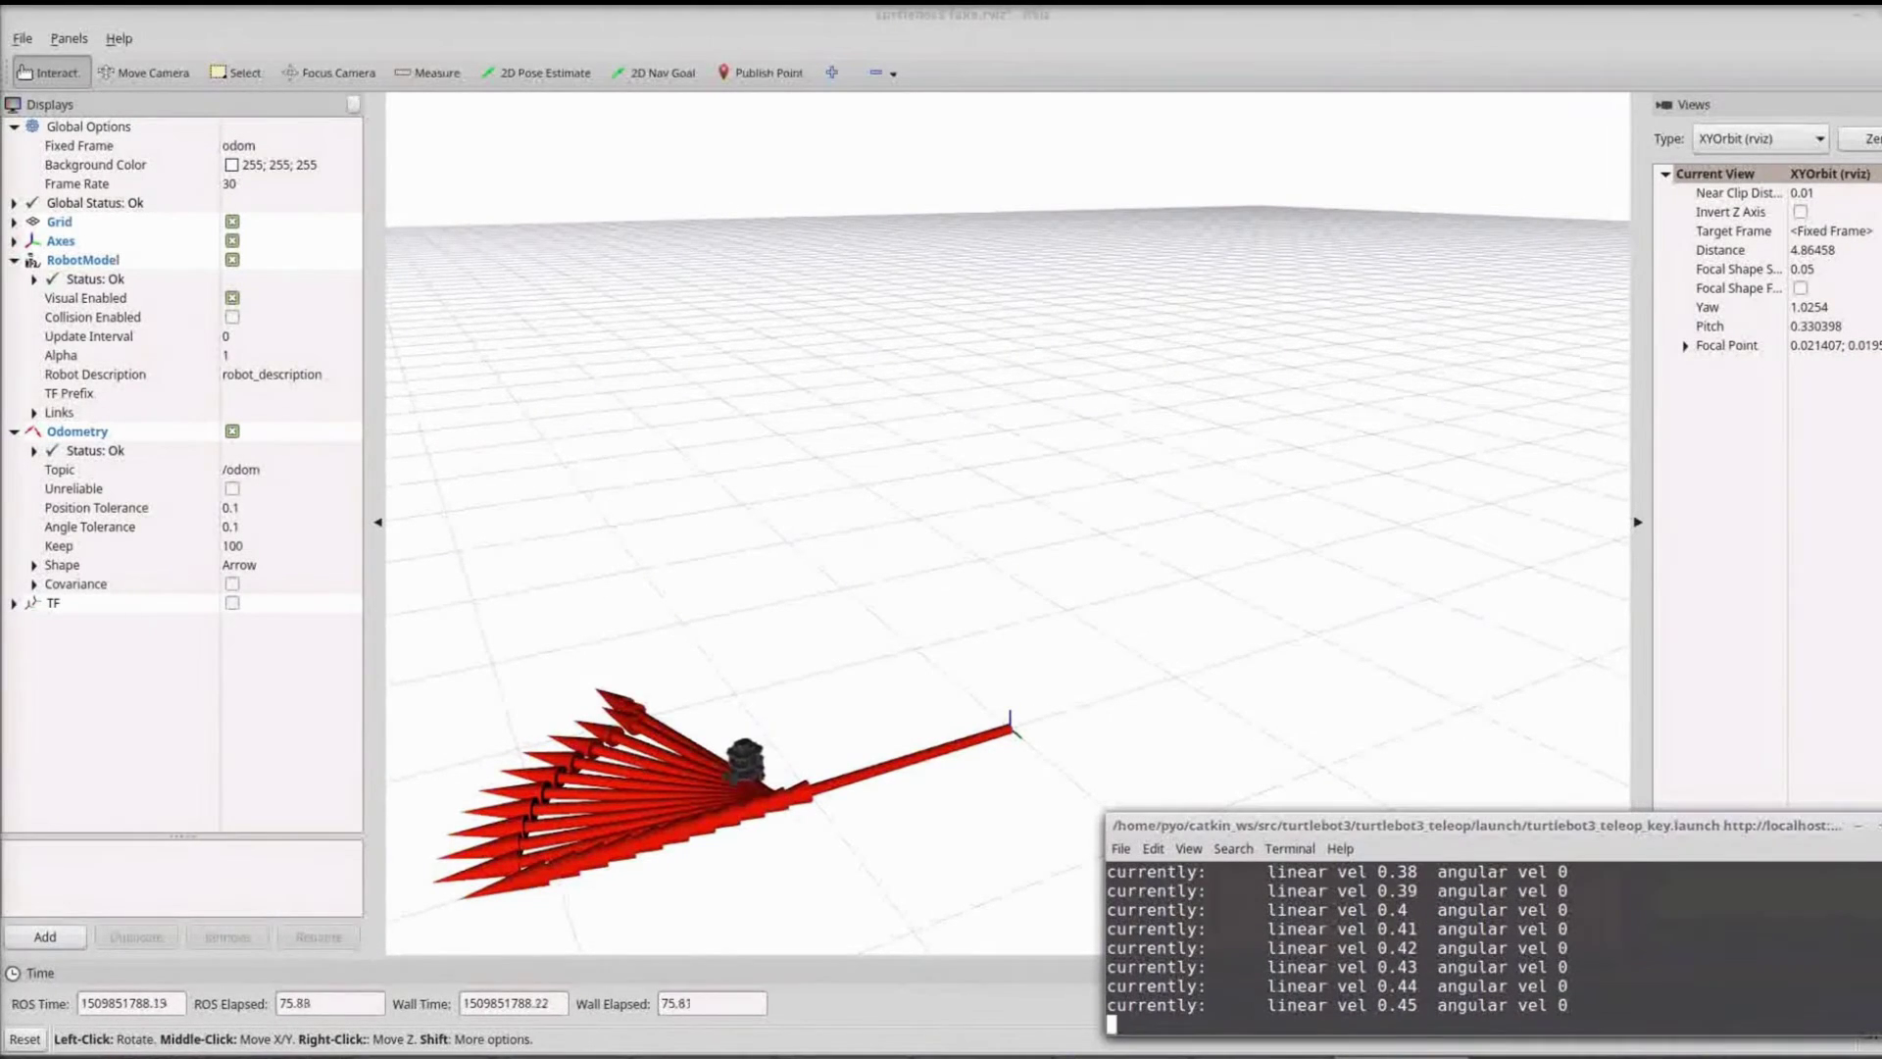
Steer the robot into a clockwise curve with angular velocity -0.2 and linear velocity 0.48
key(d)
key(w)
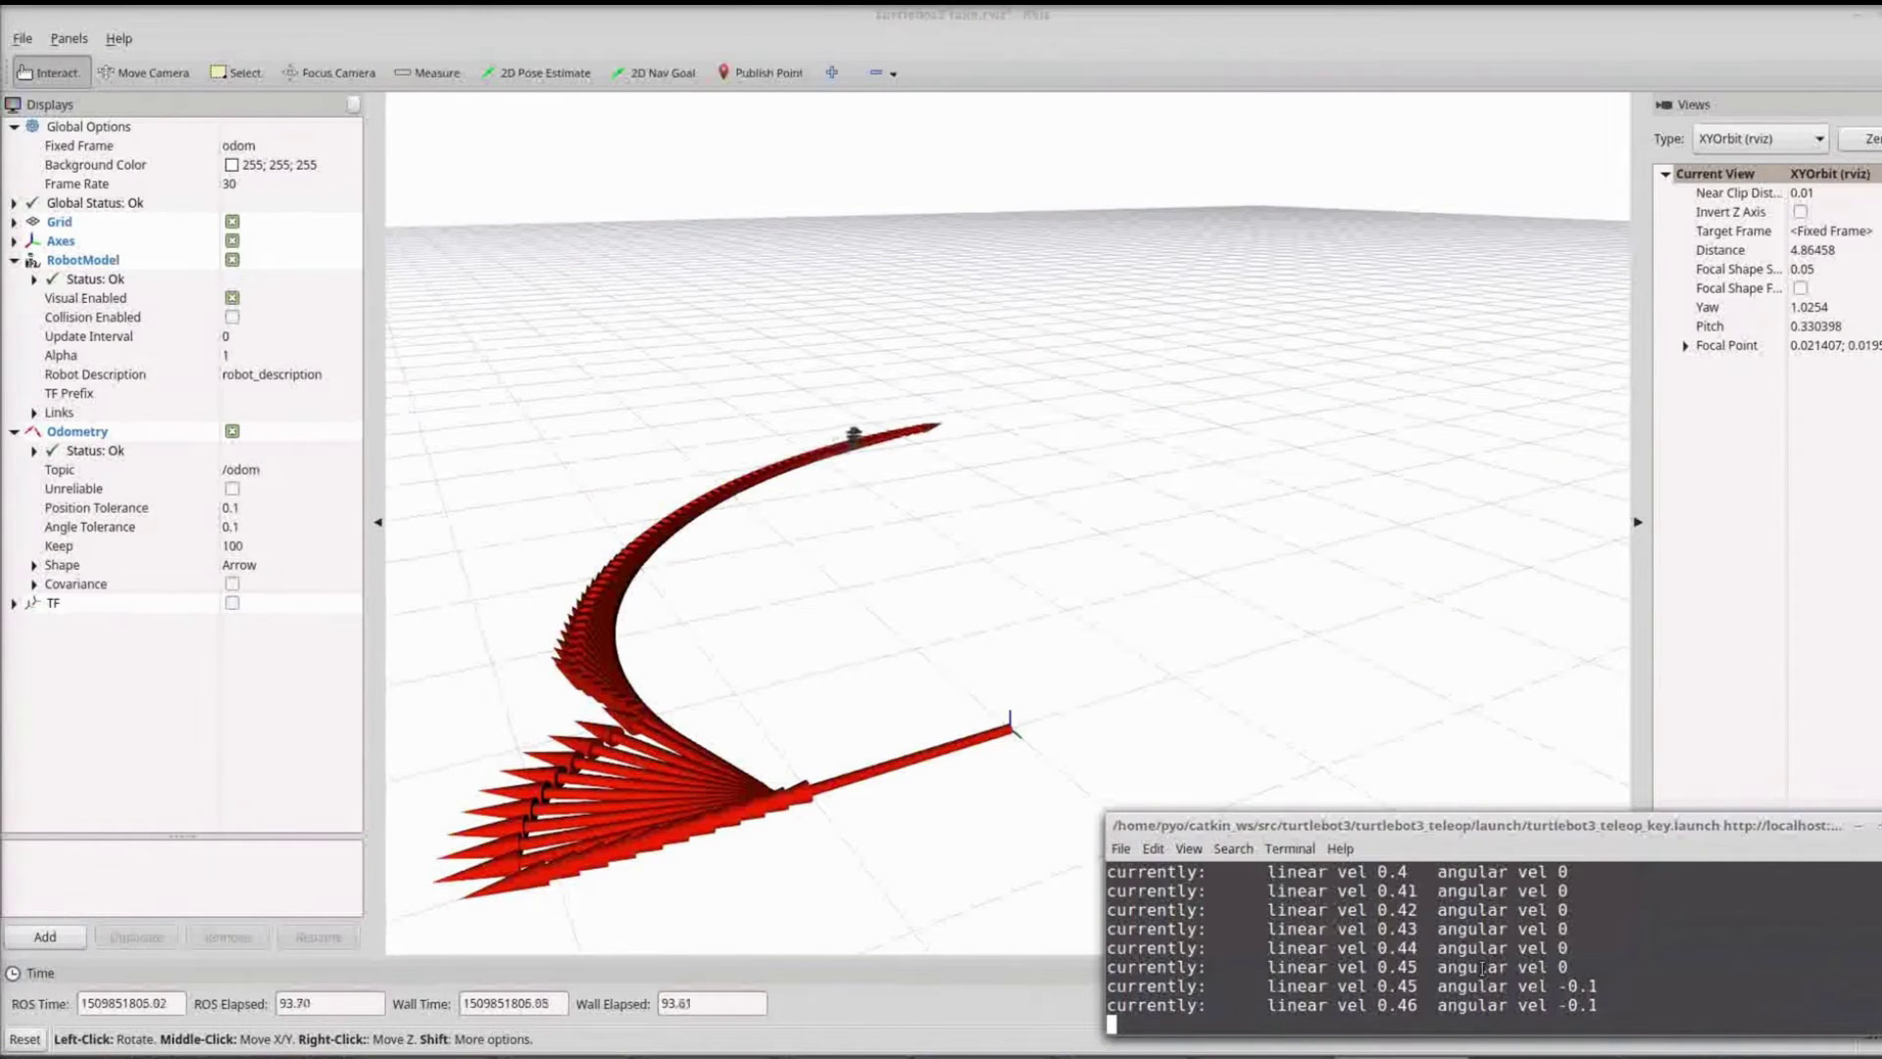
key(d)
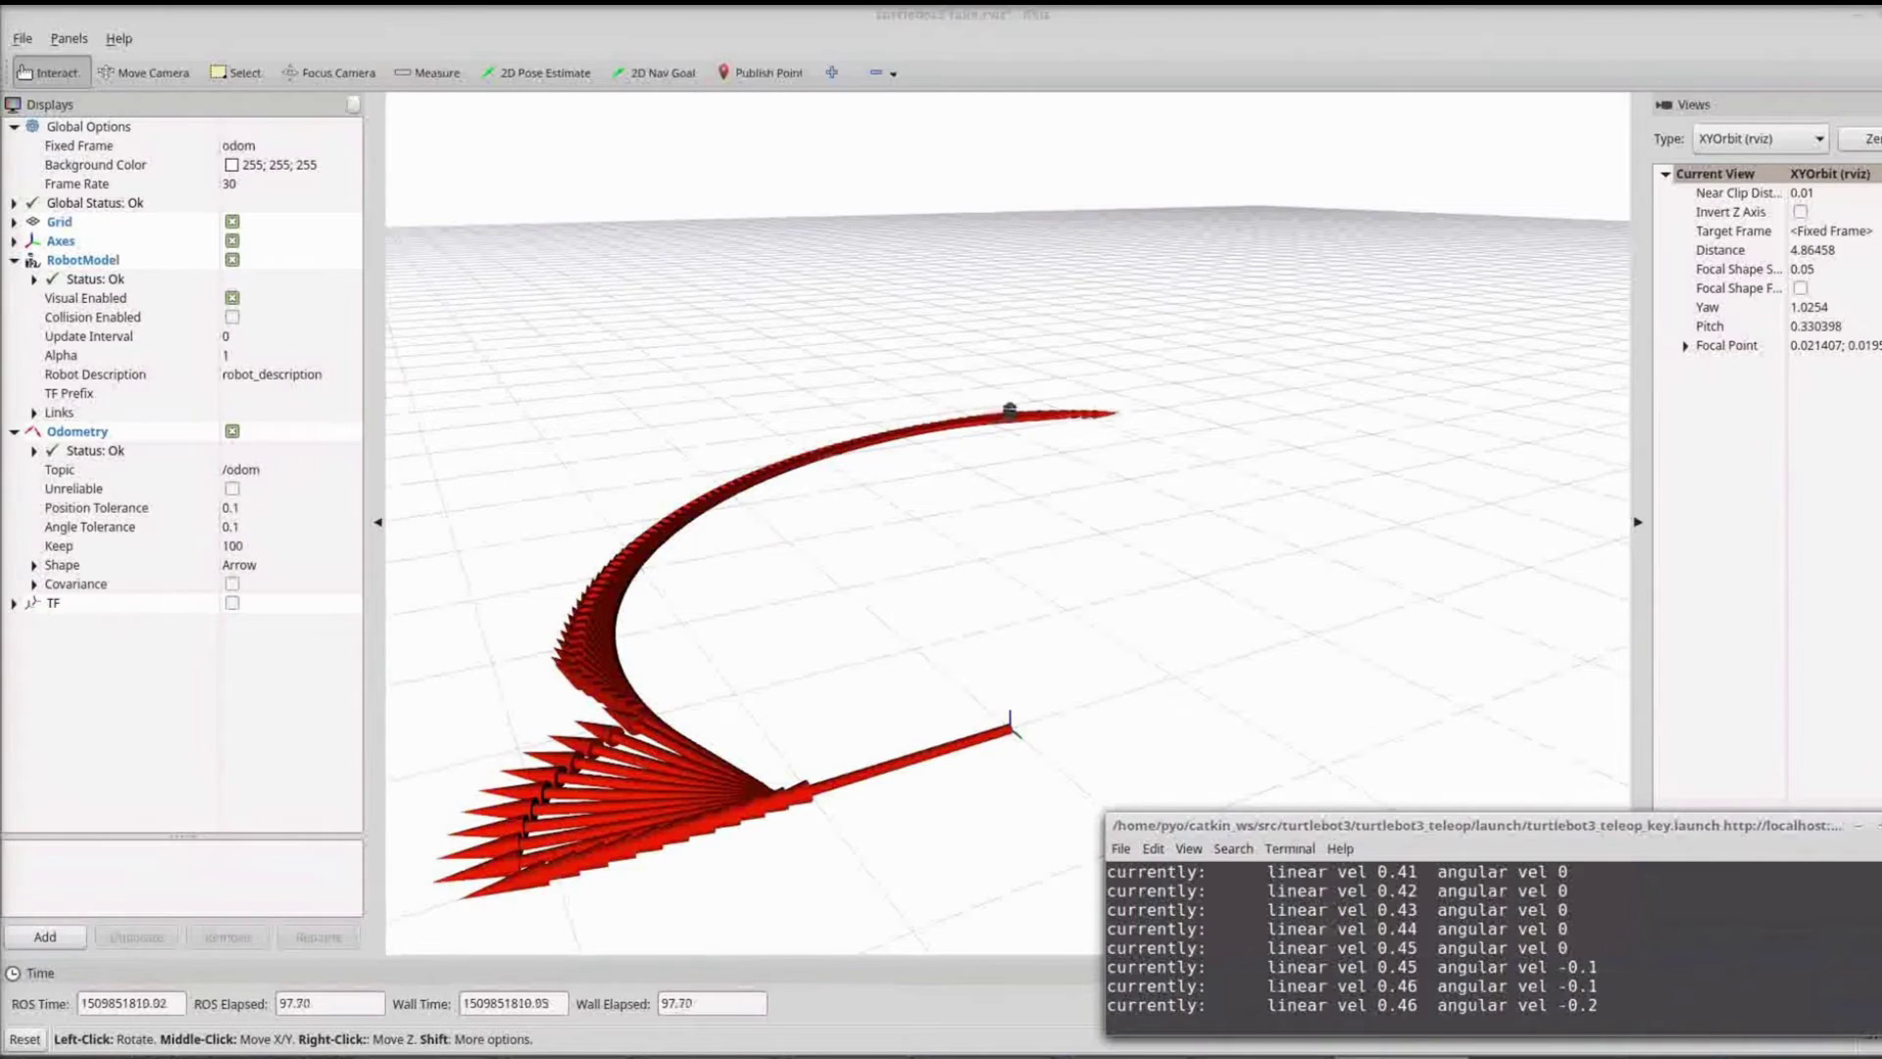
key(w)
key(w)
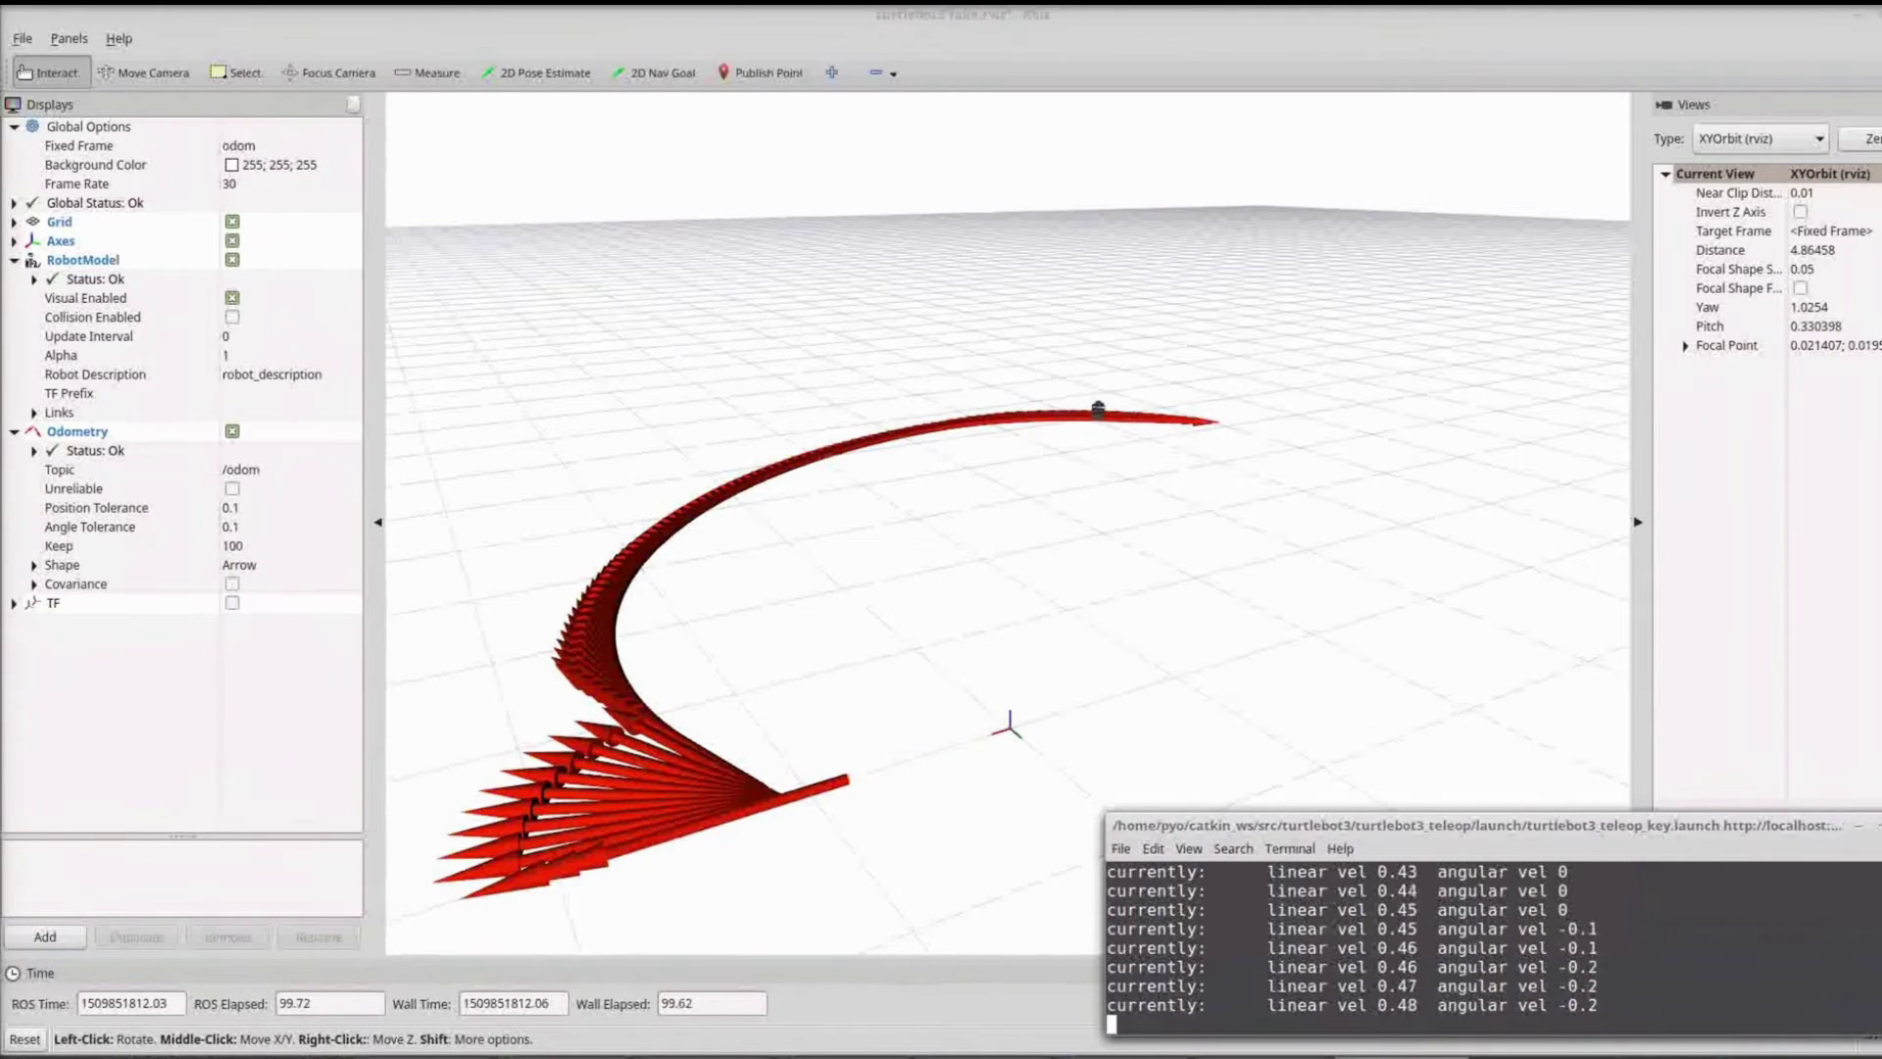
Speed the robot up to linear velocity 0.65 and tighten its clockwise curve to angular velocity -0.3
key(w)
key(w)
key(w)
key(w)
key(w)
key(w)
key(w)
key(w)
key(w)
key(w)
key(w)
key(w)
key(w)
key(w)
key(w)
key(w)
key(w)
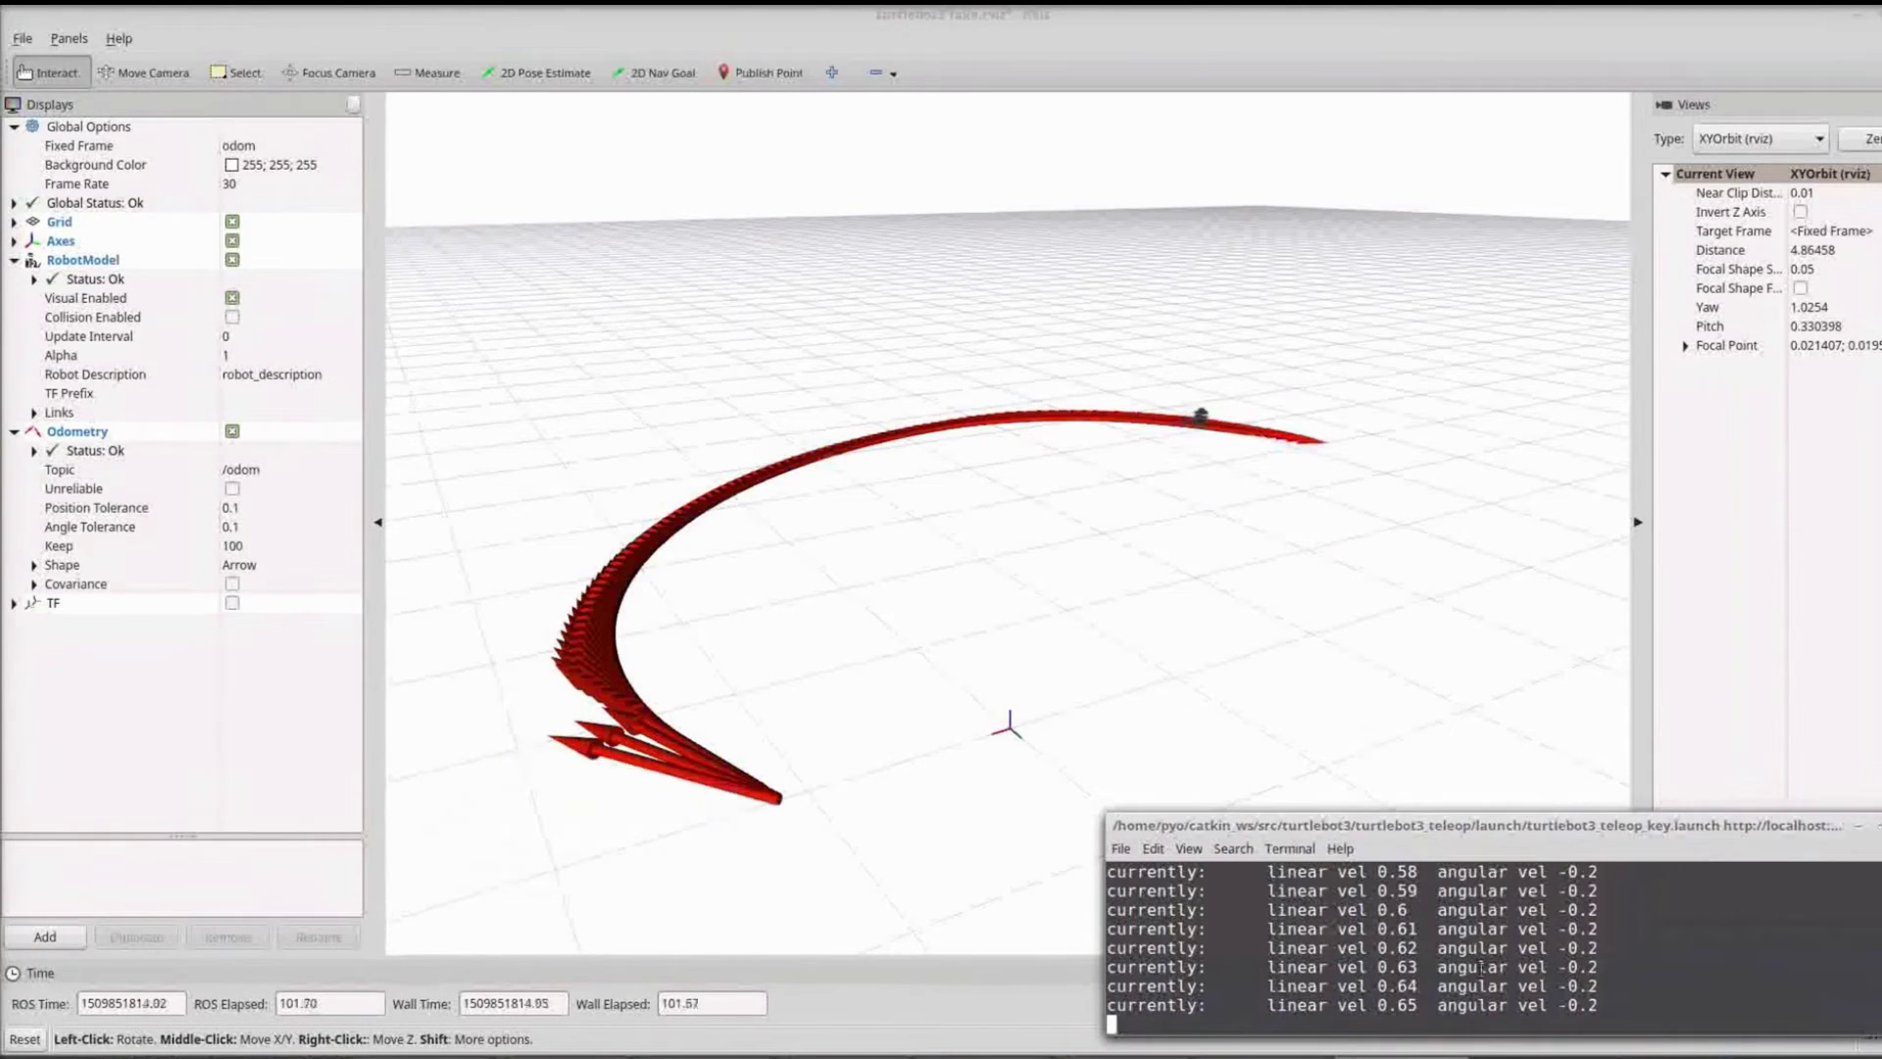
key(d)
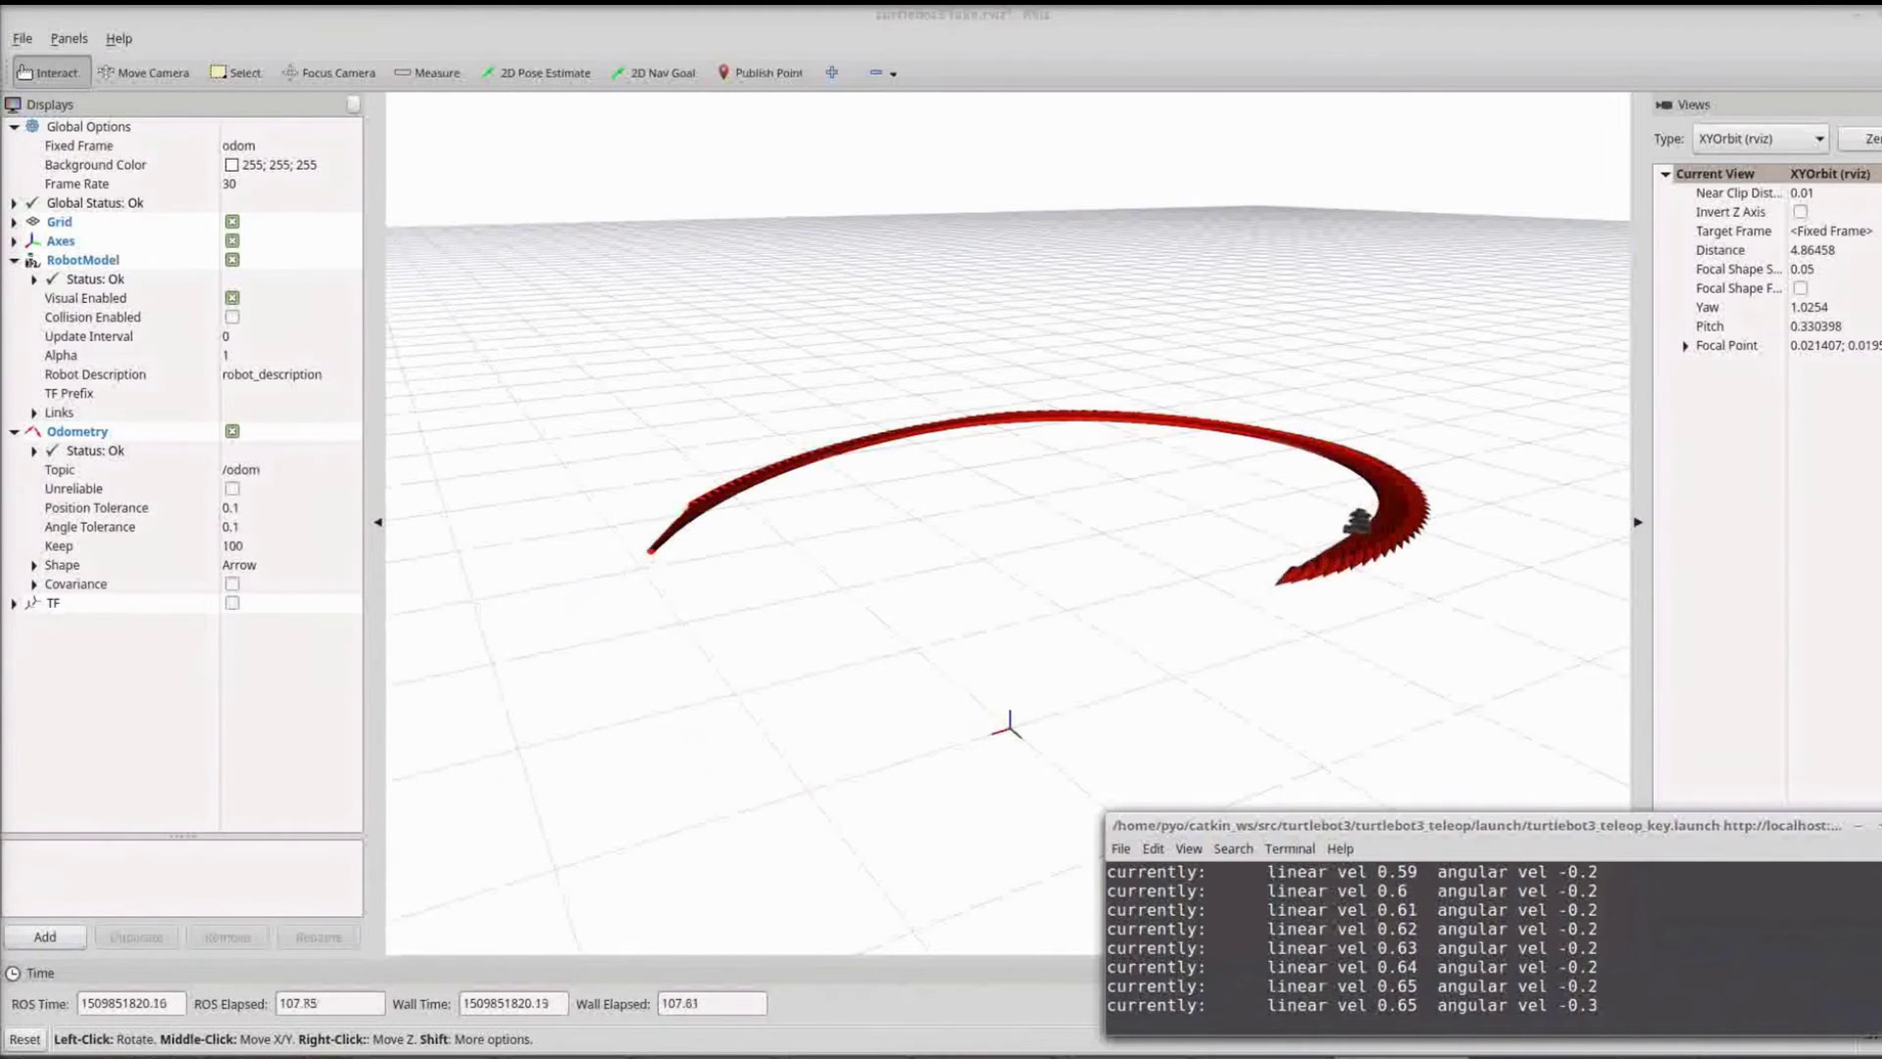
Reverse the turn by raising the angular velocity to 1.4, increase linear velocity to 0.66, and force-stop the robot
key(a)
key(a)
key(a)
key(a)
key(a)
key(a)
key(a)
key(a)
key(a)
key(a)
key(a)
key(a)
key(a)
key(a)
key(a)
key(a)
key(a)
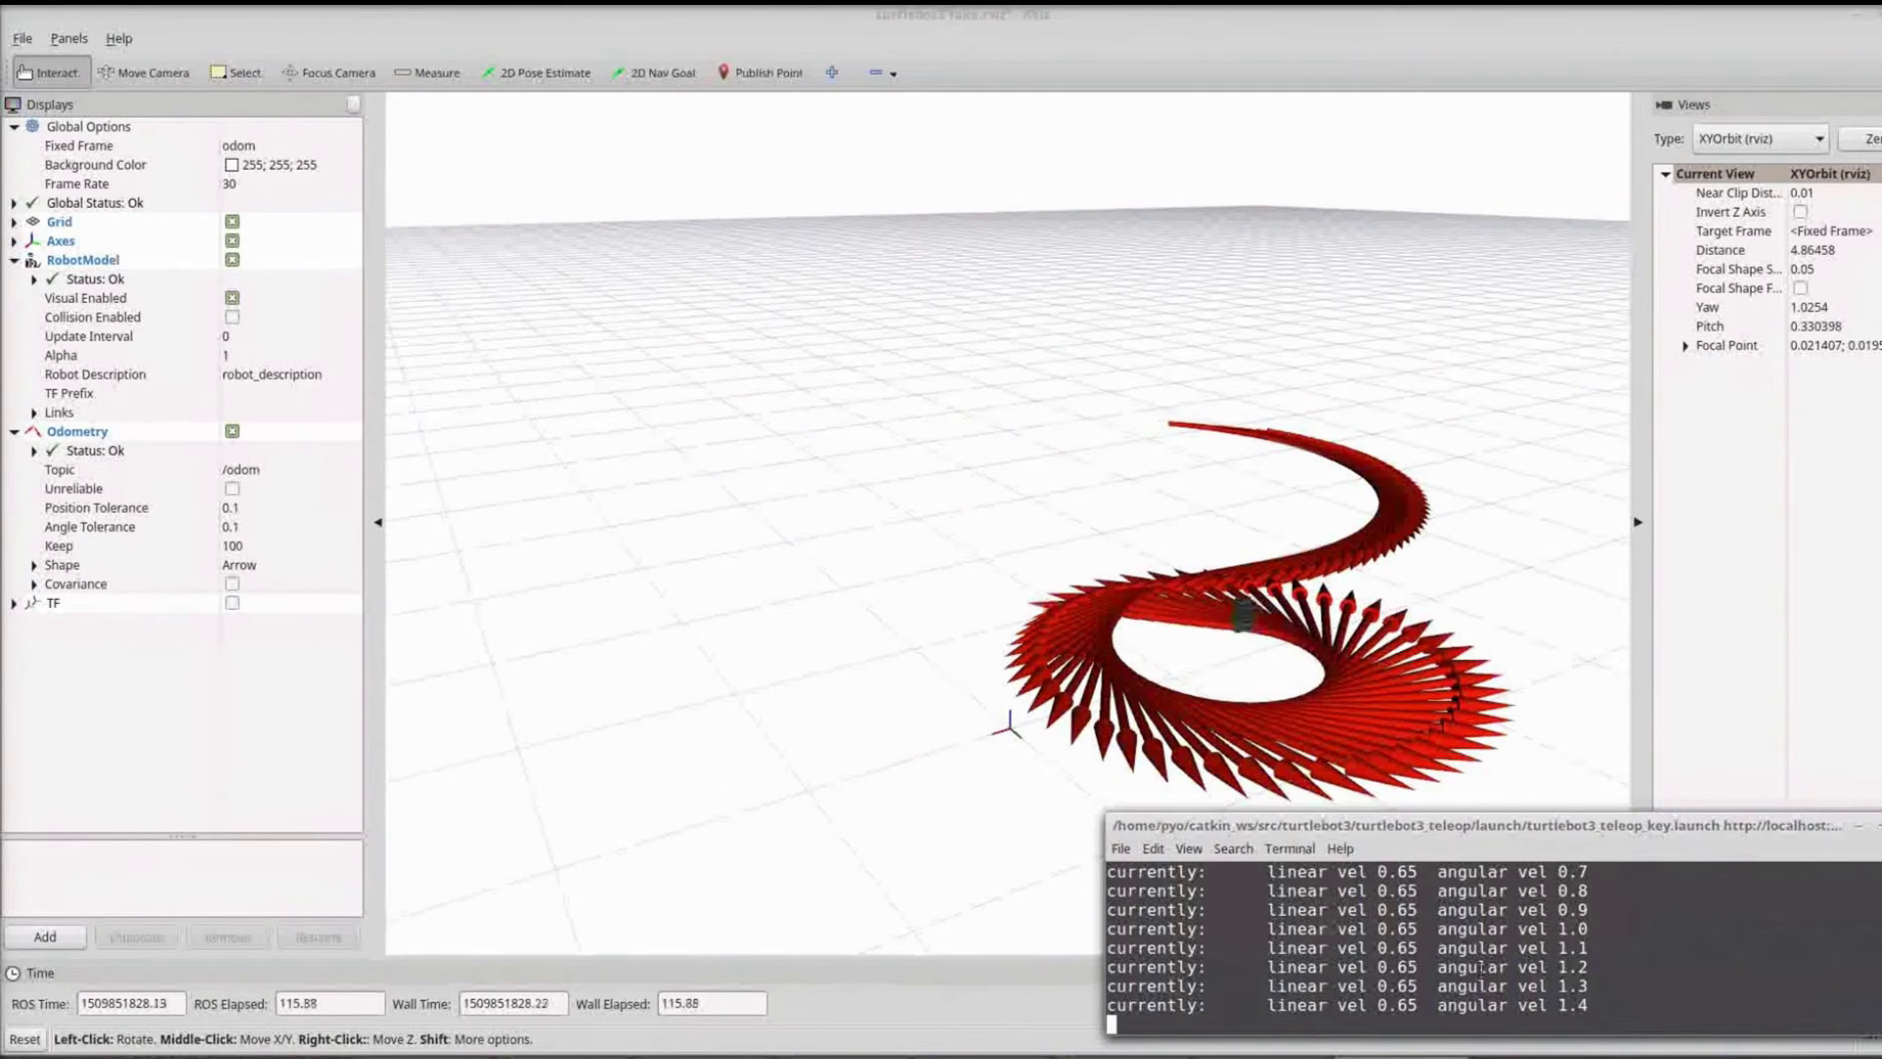
key(w)
key(s)
Examine the stopped robot up close, and inspect its odometry trail from above using the TopDownOrtho view type
scroll(1212, 679, up, 4)
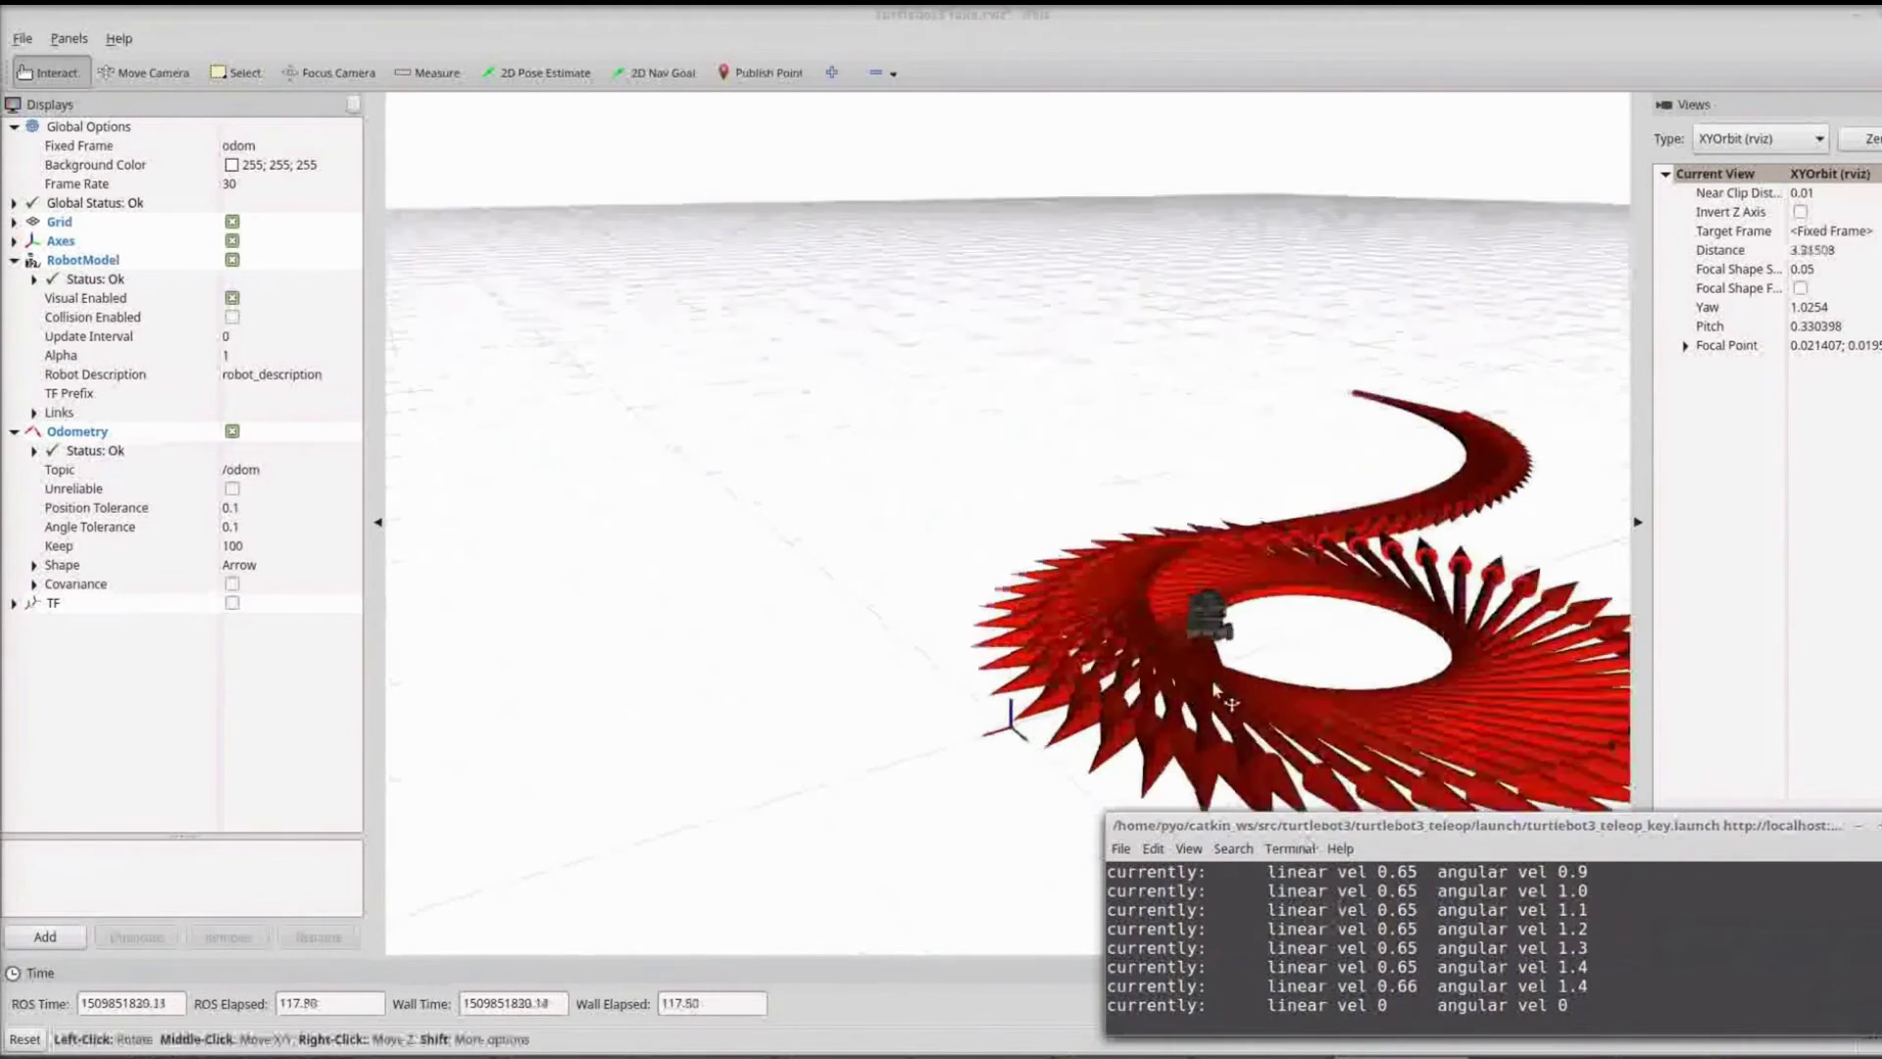
scroll(1212, 679, up, 11)
click(1198, 651)
drag(1198, 651, 1101, 769)
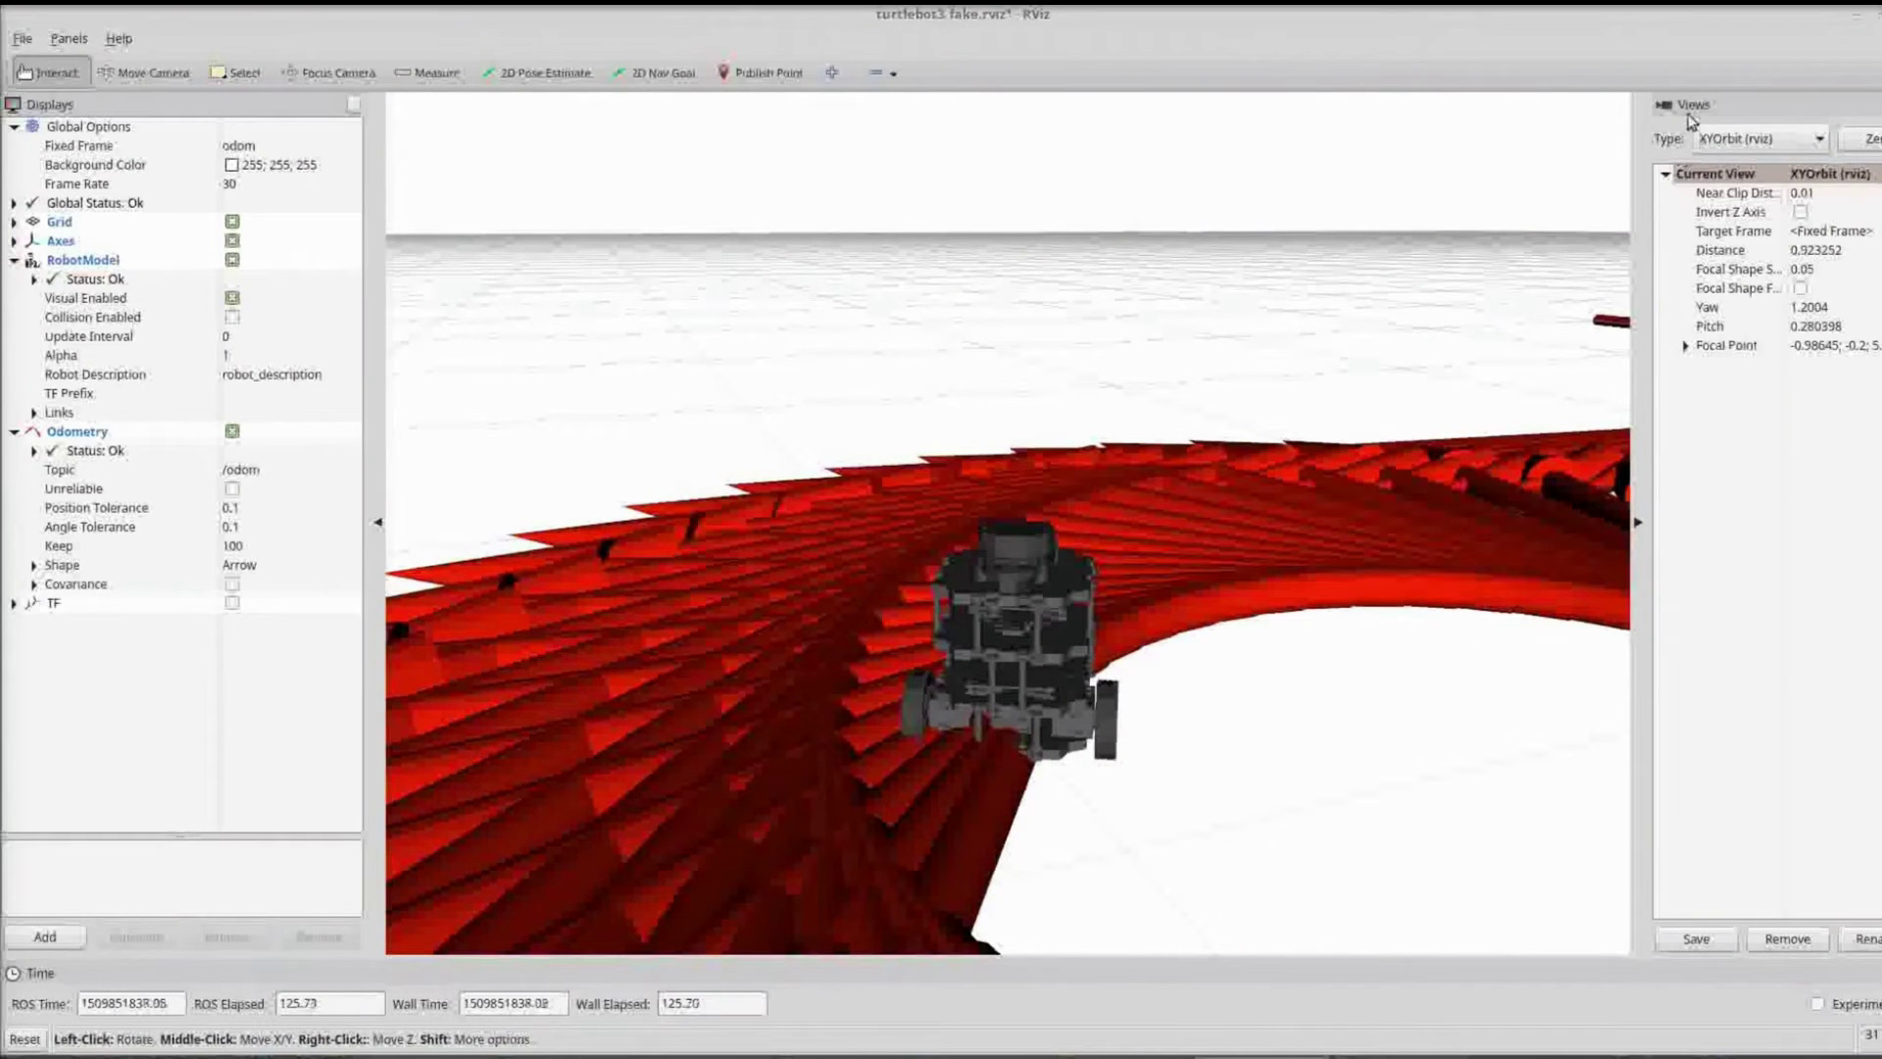
click(1747, 141)
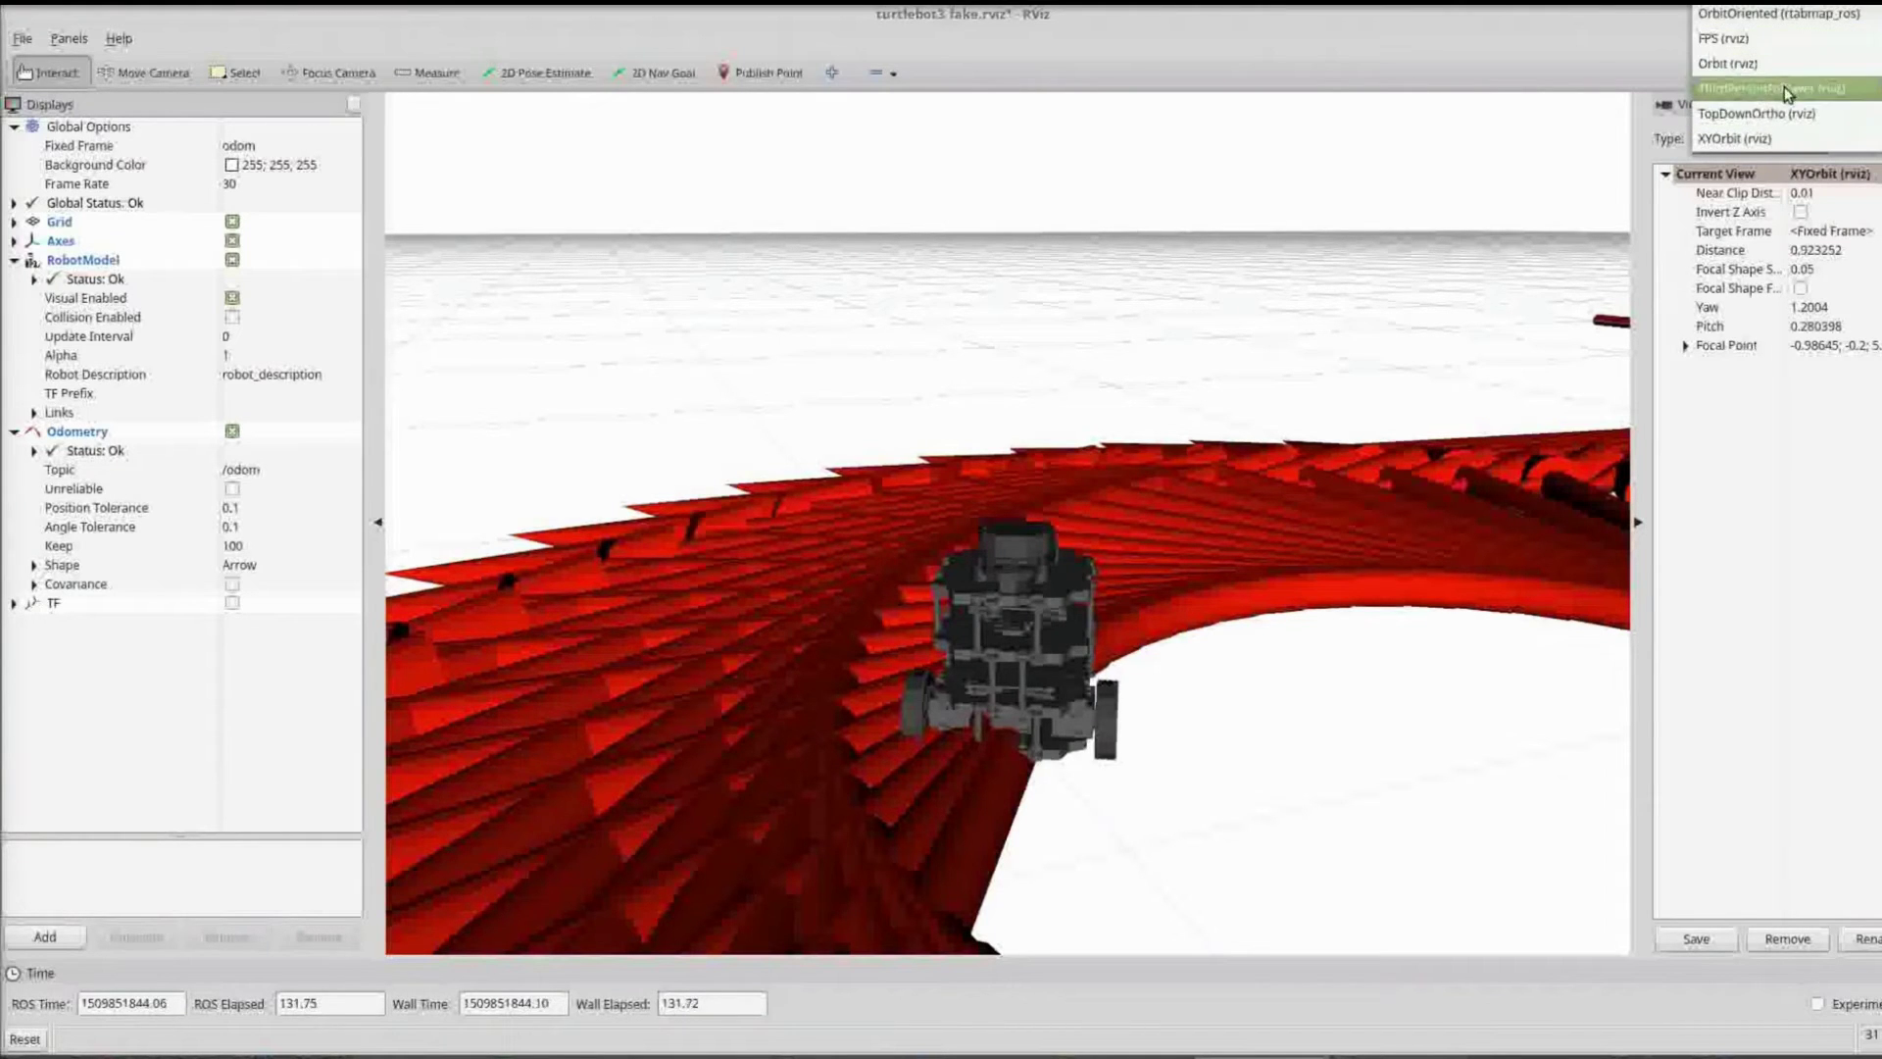
click(1761, 115)
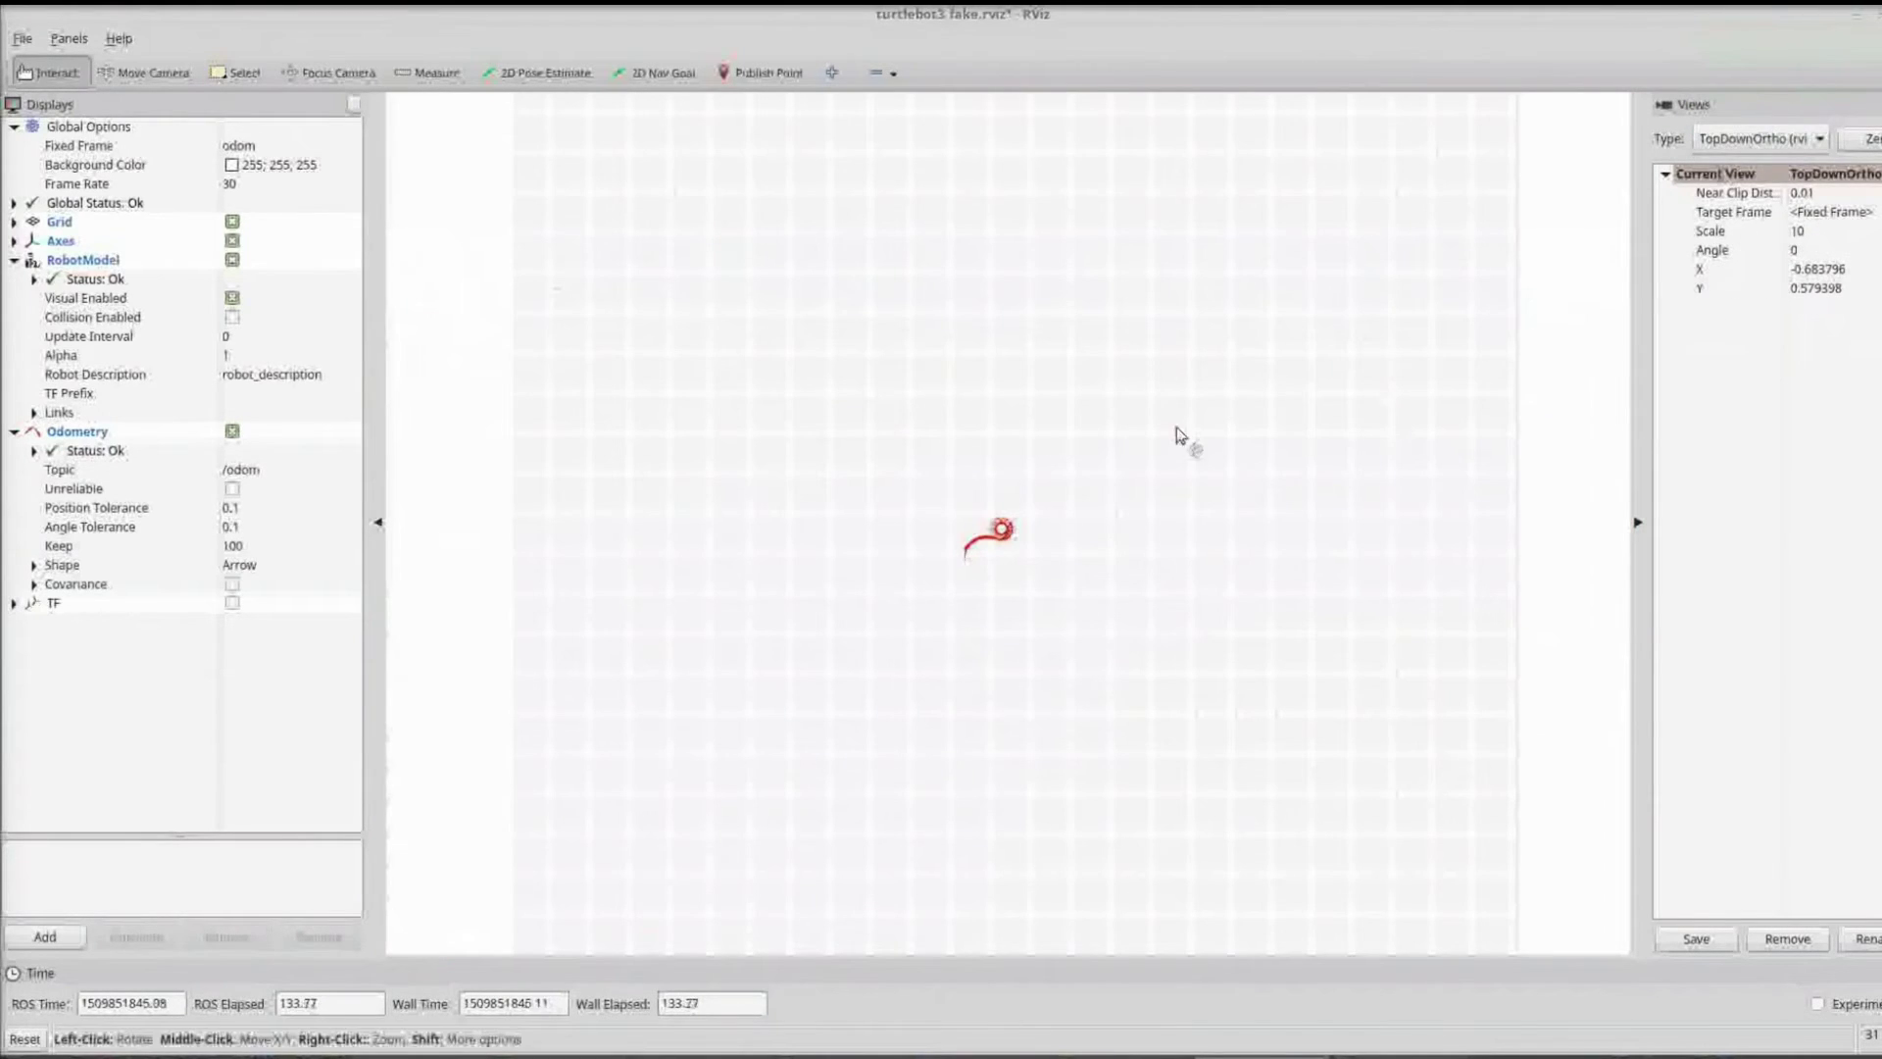
scroll(1010, 547, up, 3)
scroll(1000, 547, up, 15)
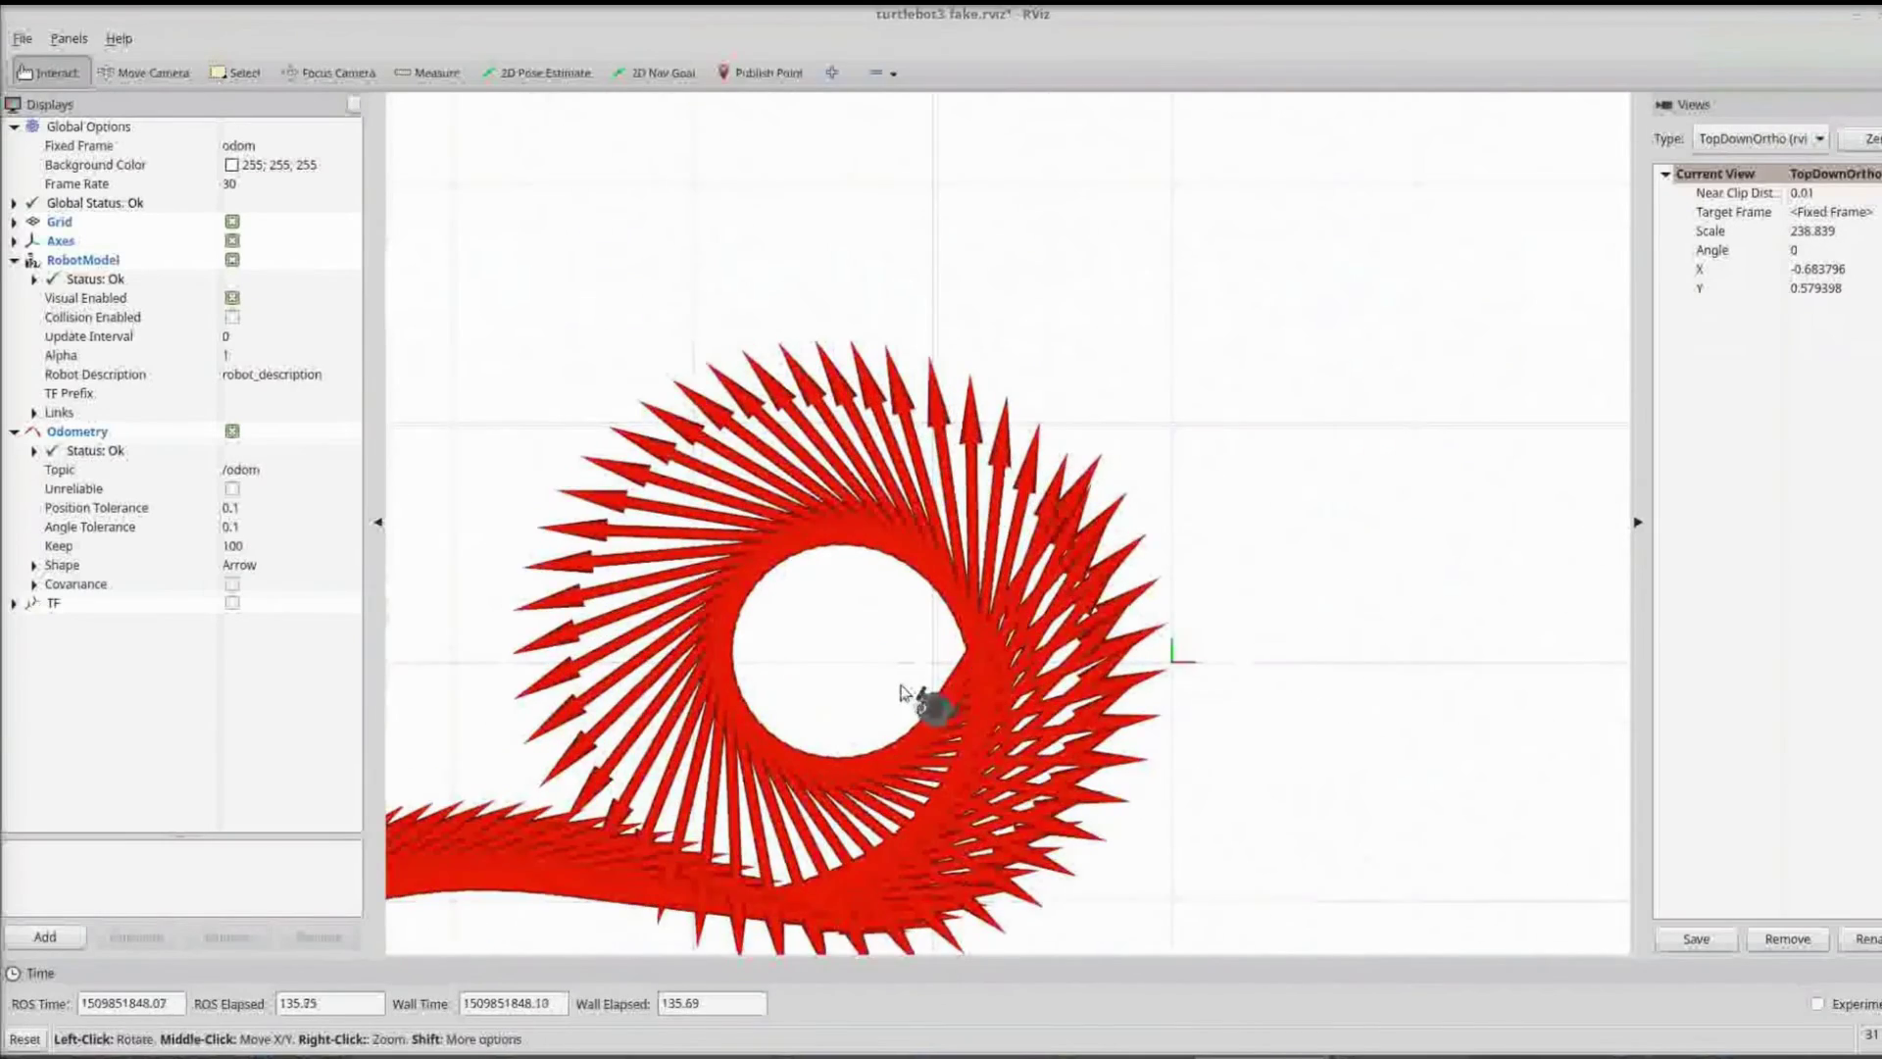
scroll(1167, 453, up, 6)
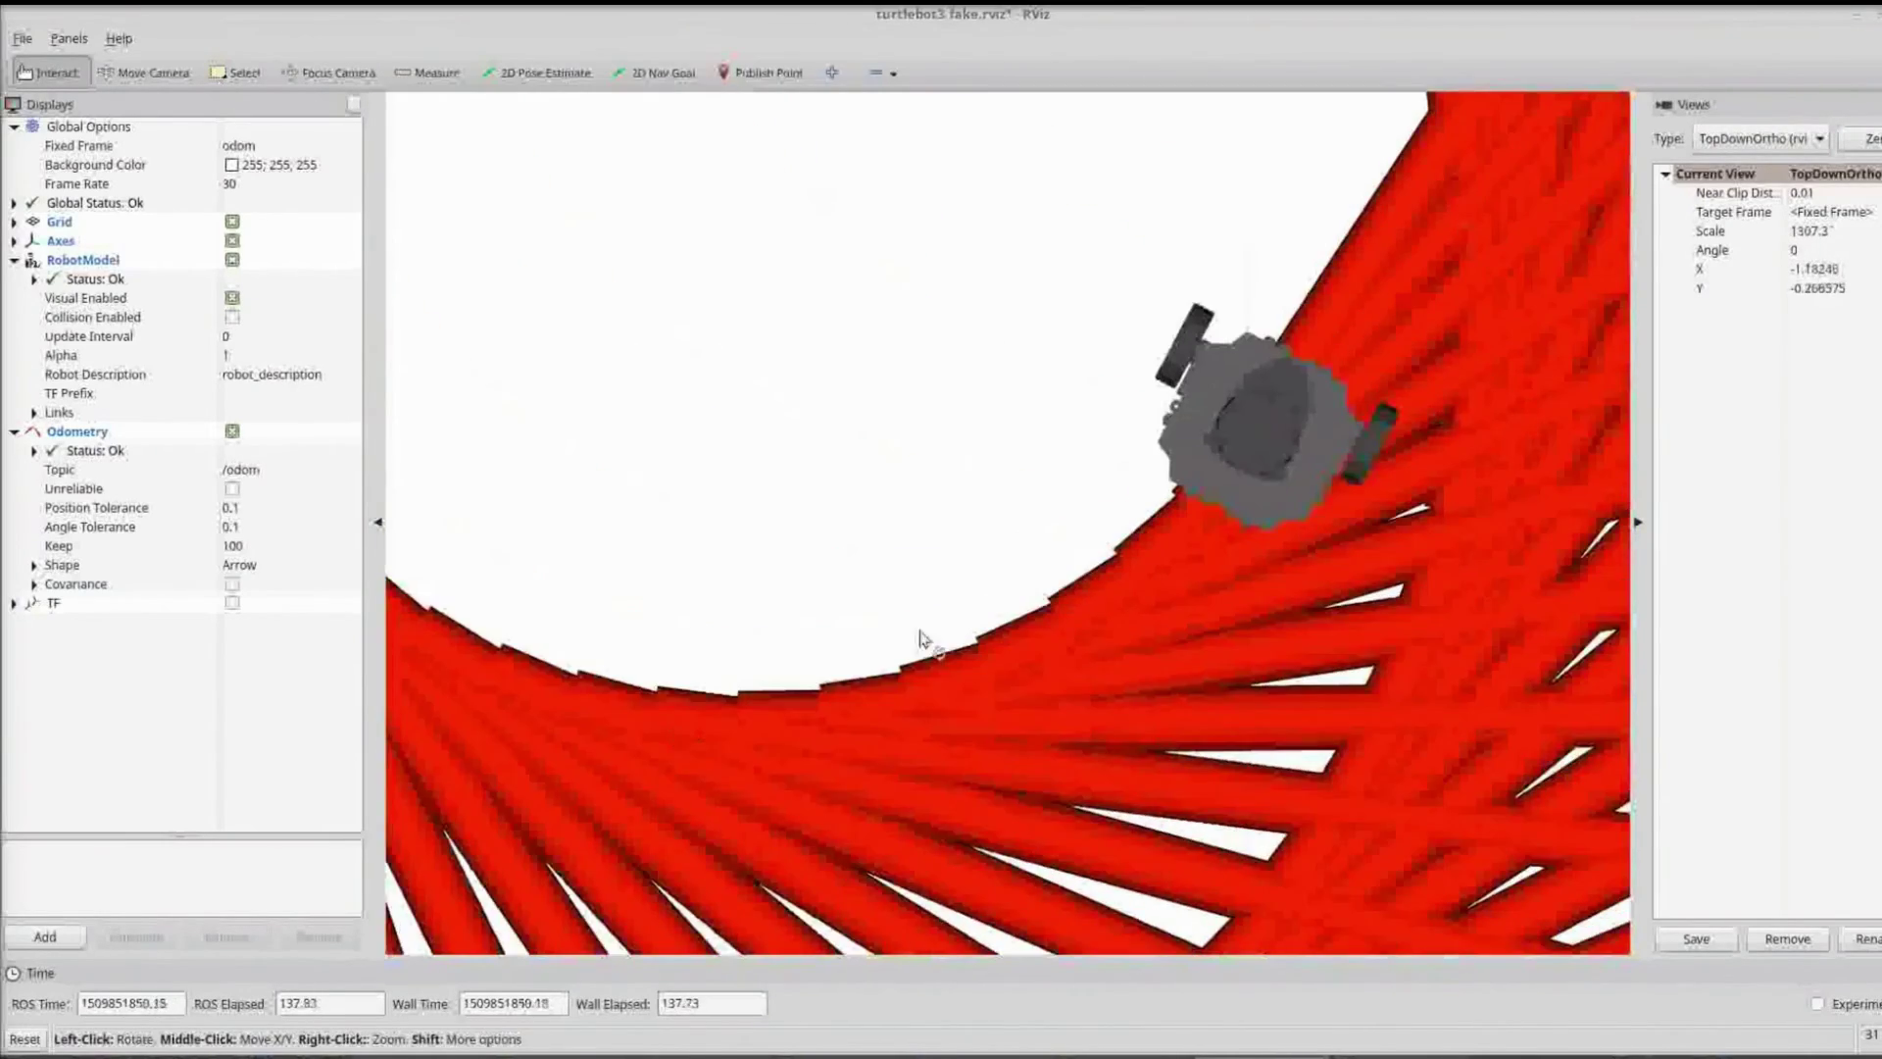
middle_drag(860, 510, 1111, 507)
scroll(1111, 506, down, 9)
scroll(1078, 526, up, 3)
Set the view type back to XYOrbit and frame the robot up close
click(1740, 140)
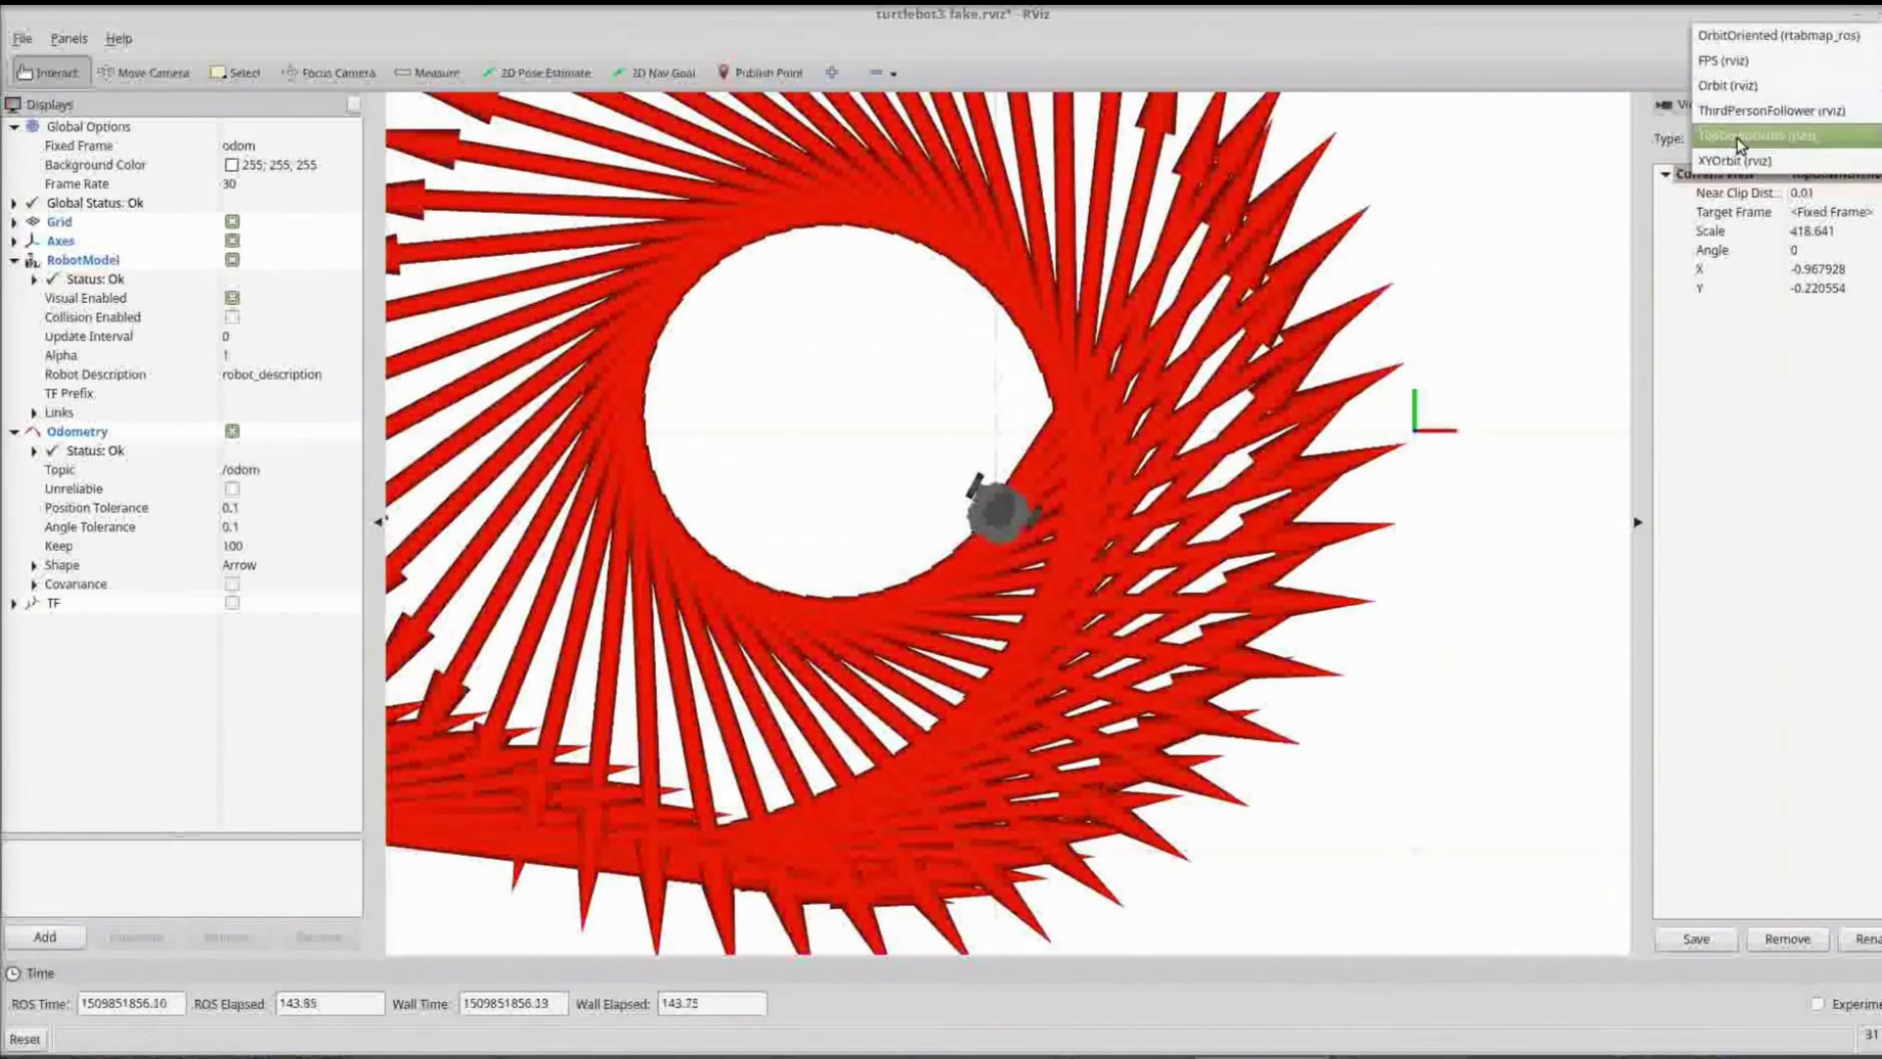
click(1735, 162)
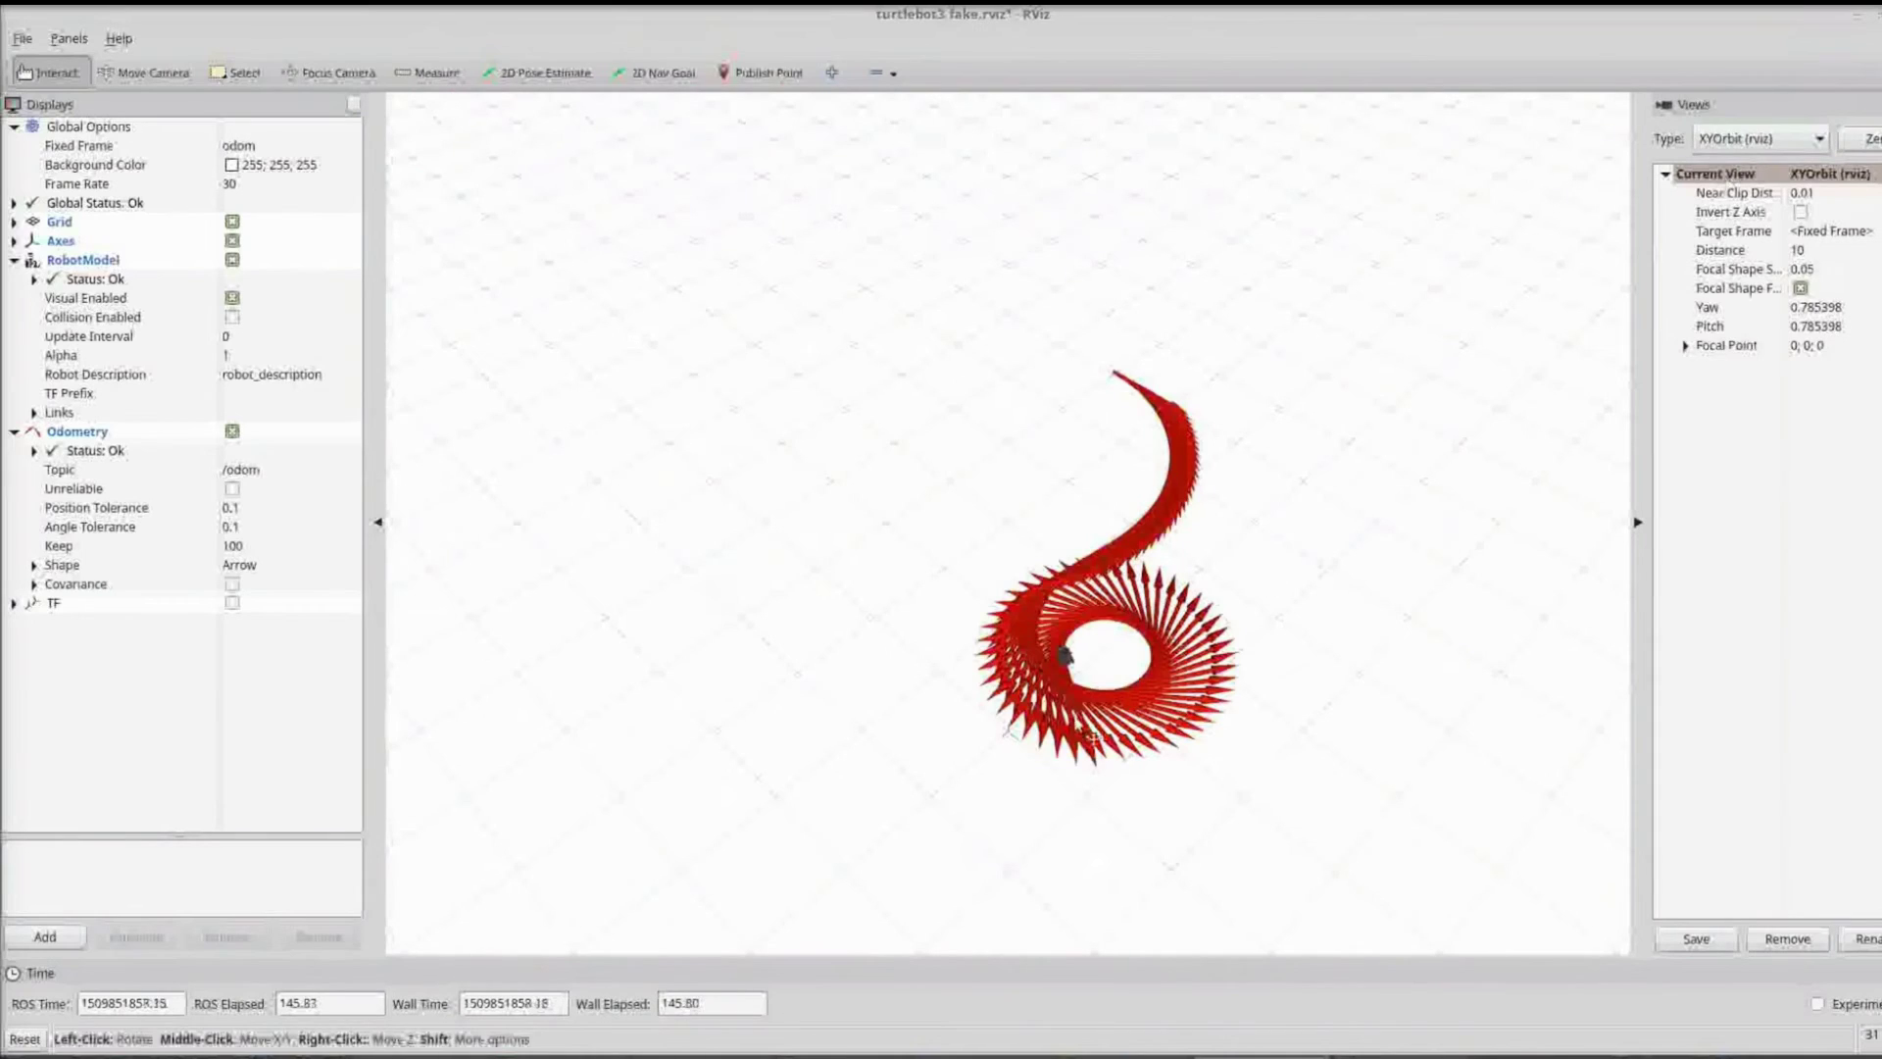
scroll(1325, 480, up, 10)
scroll(1325, 481, up, 4)
middle_drag(1318, 449, 1029, 607)
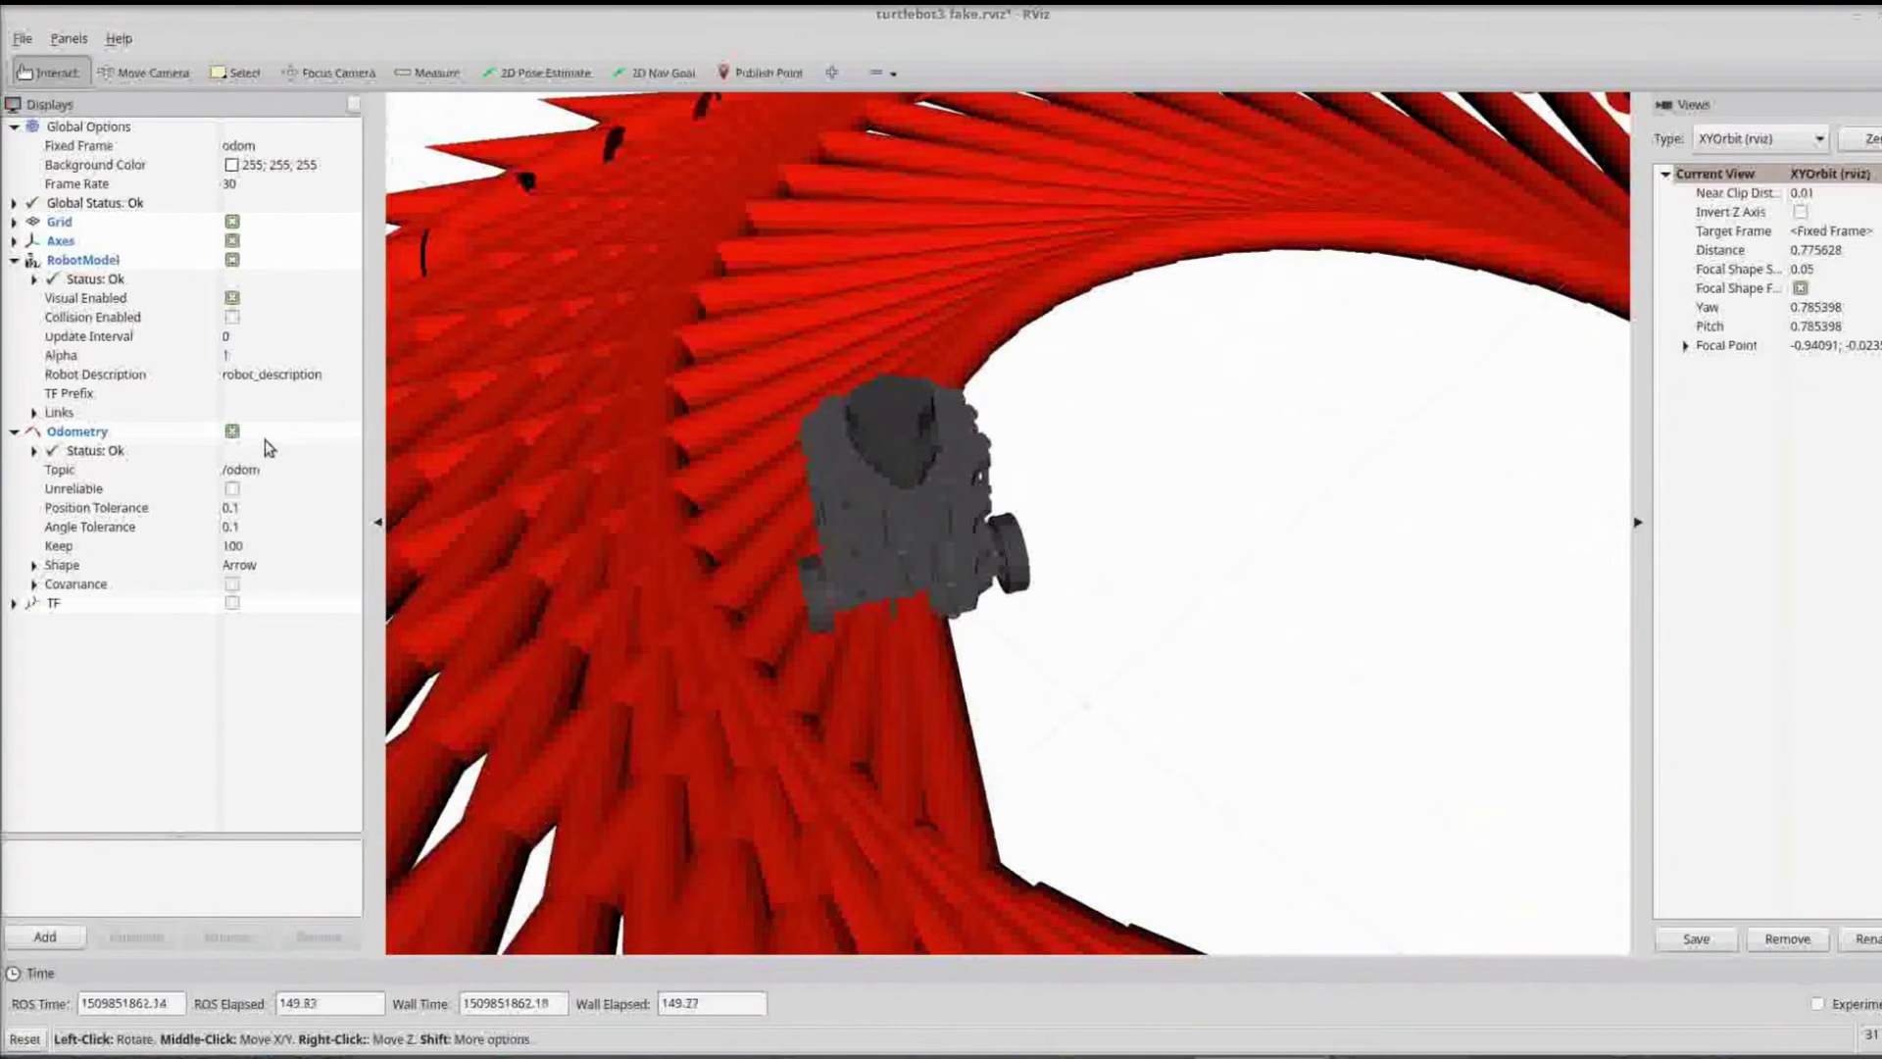
Disable the Odometry display to hide the red arrows and frame the robot model alone
click(233, 432)
drag(607, 627, 949, 624)
scroll(816, 621, up, 3)
middle_drag(949, 624, 1112, 667)
drag(1219, 561, 1179, 627)
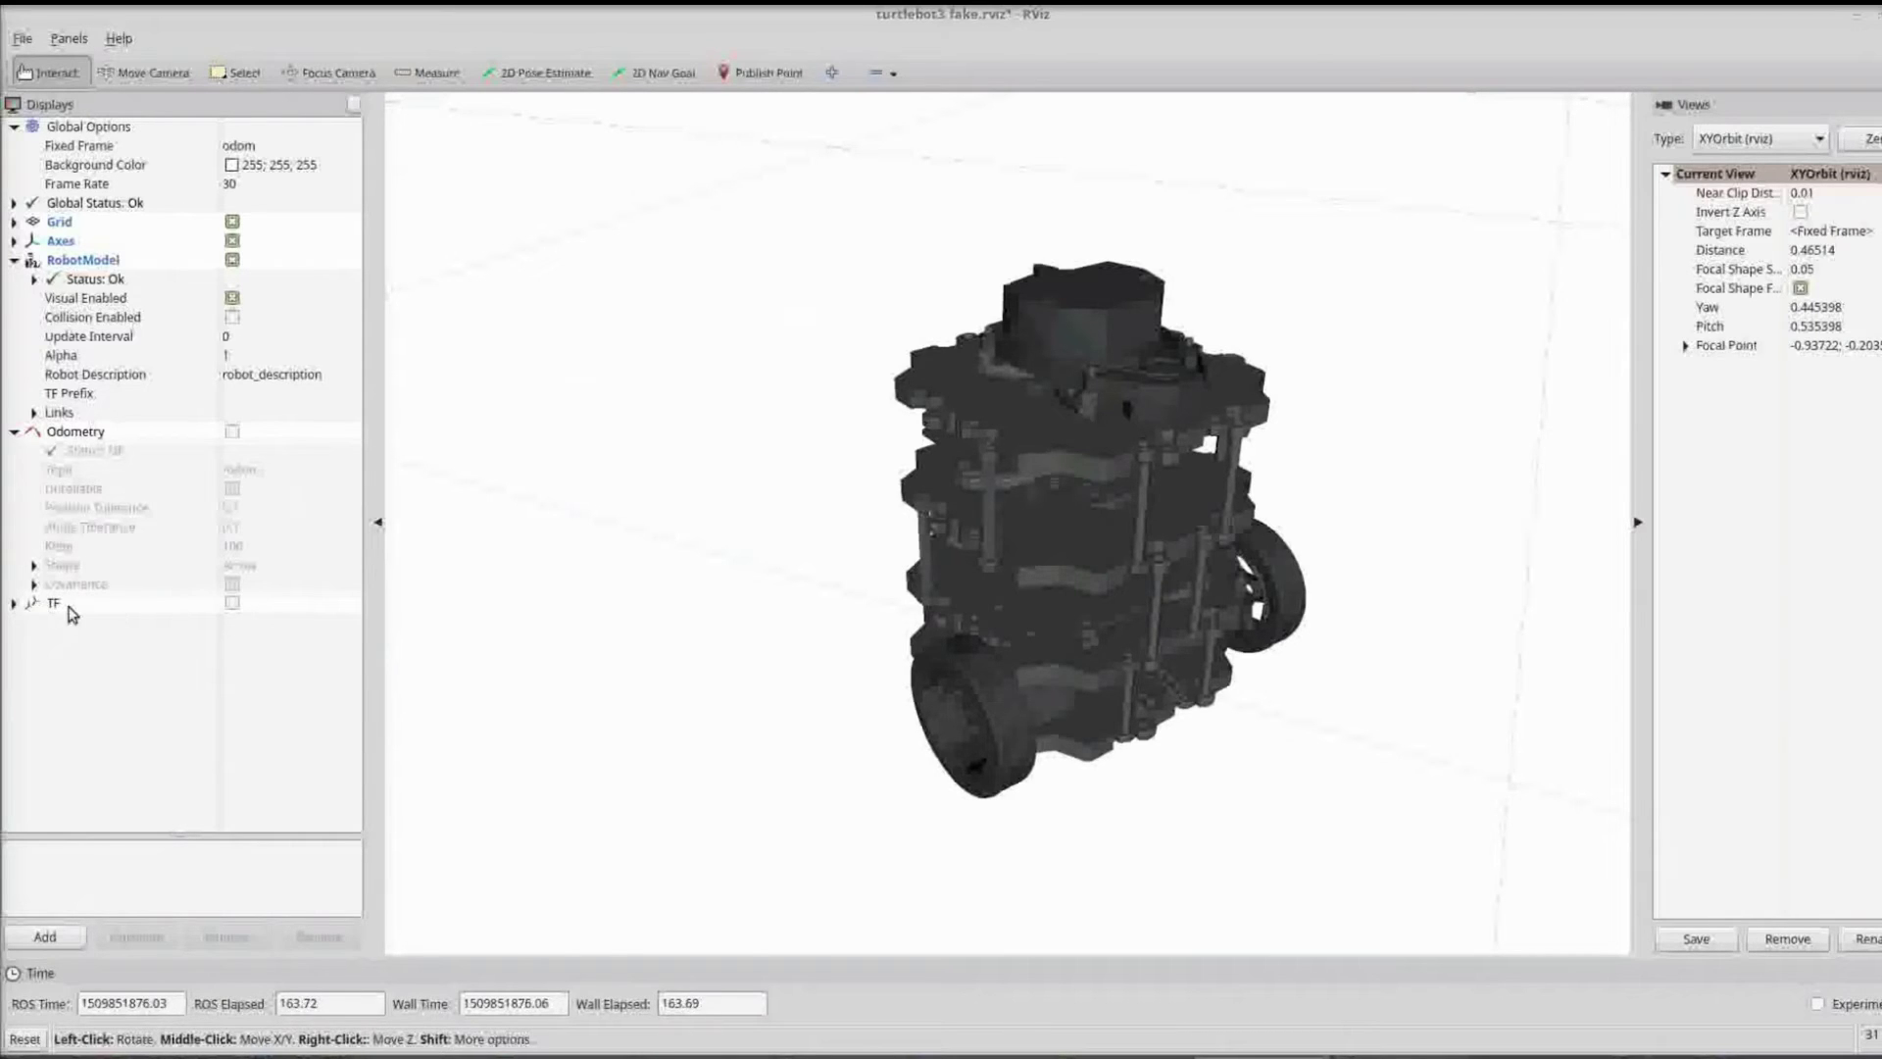
click(49, 938)
scroll(787, 465, down, 8)
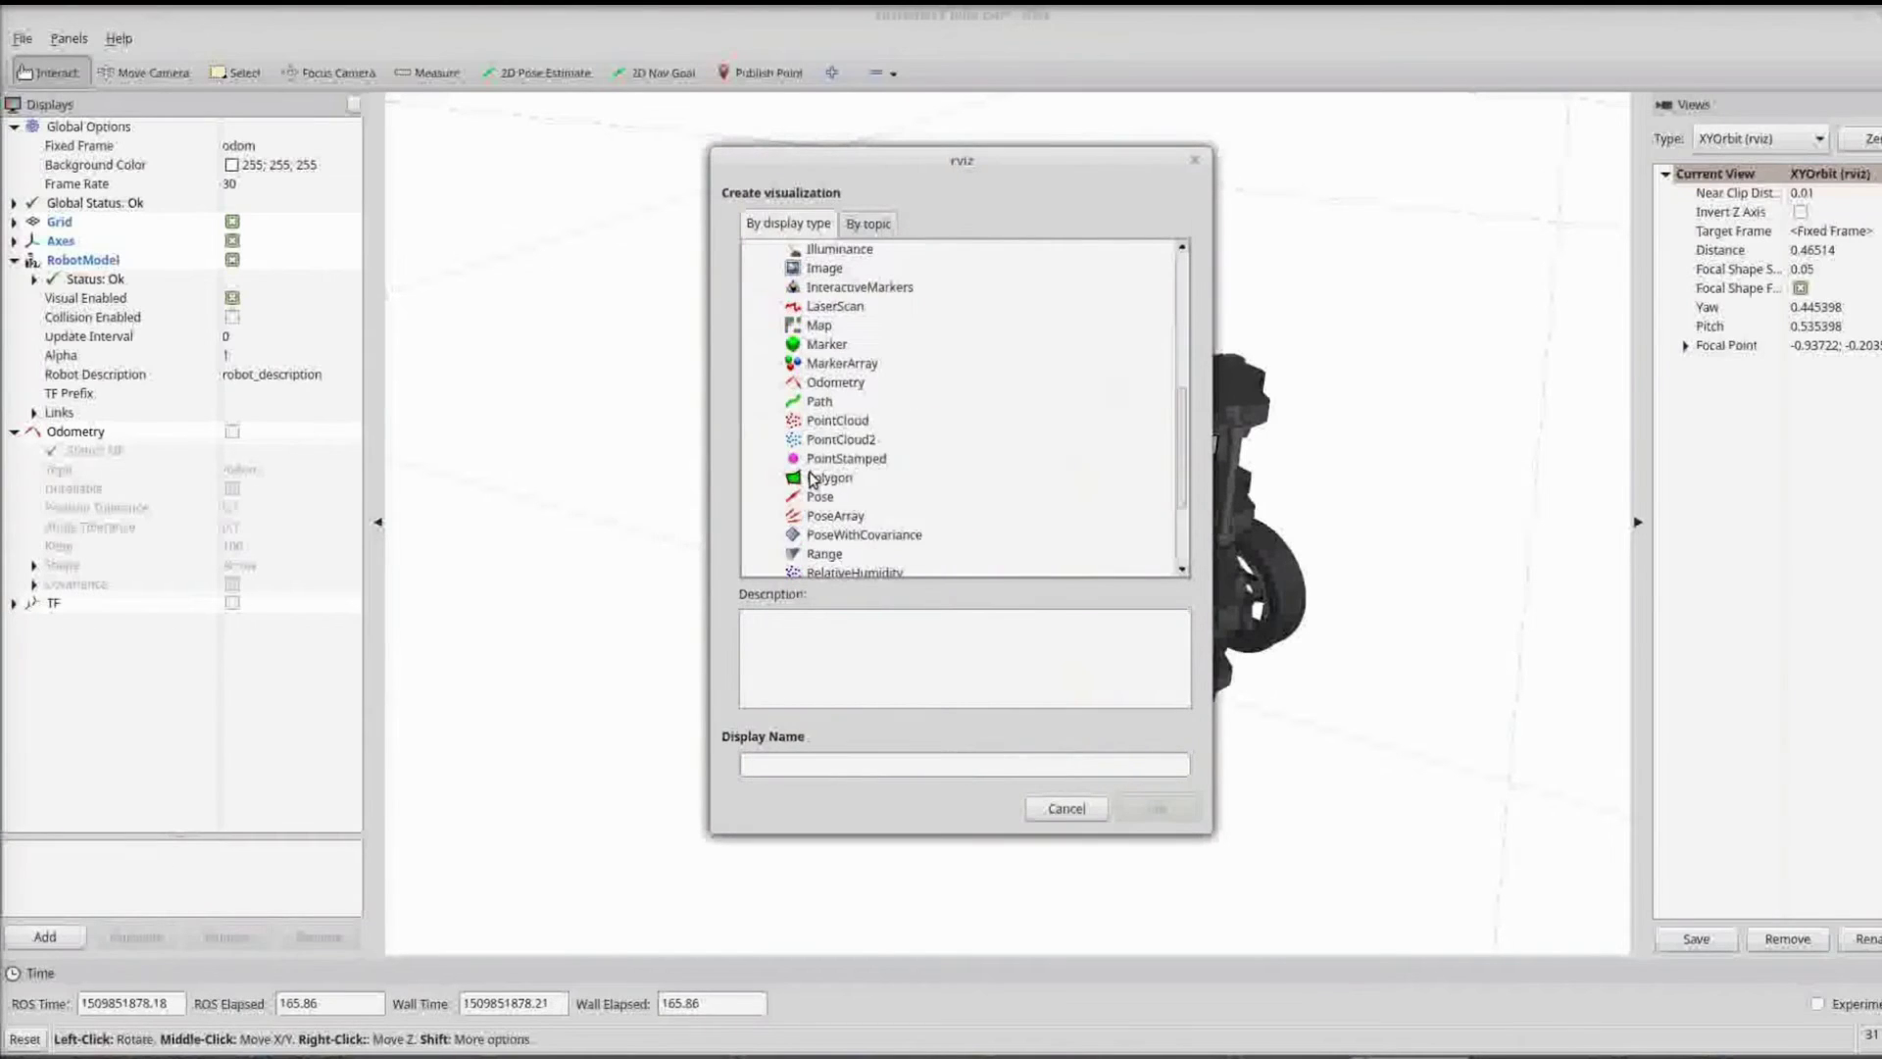
click(814, 478)
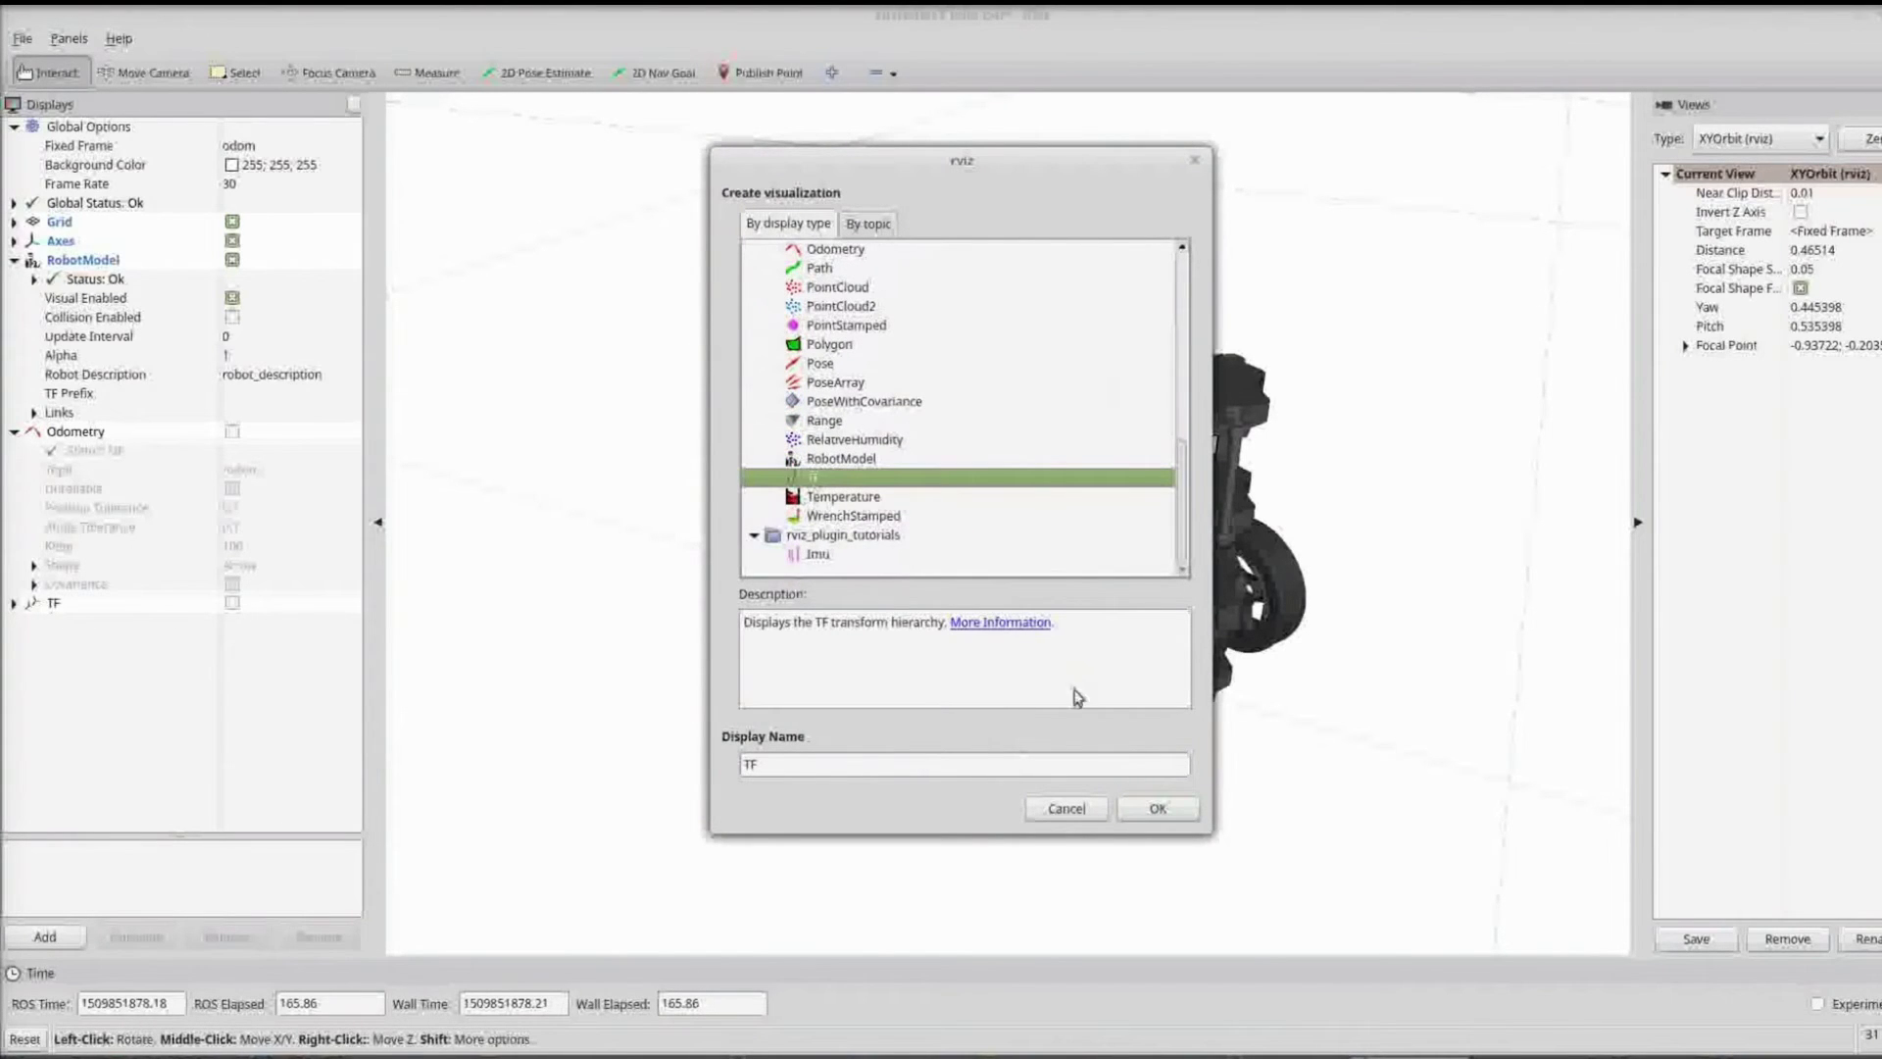
click(1066, 810)
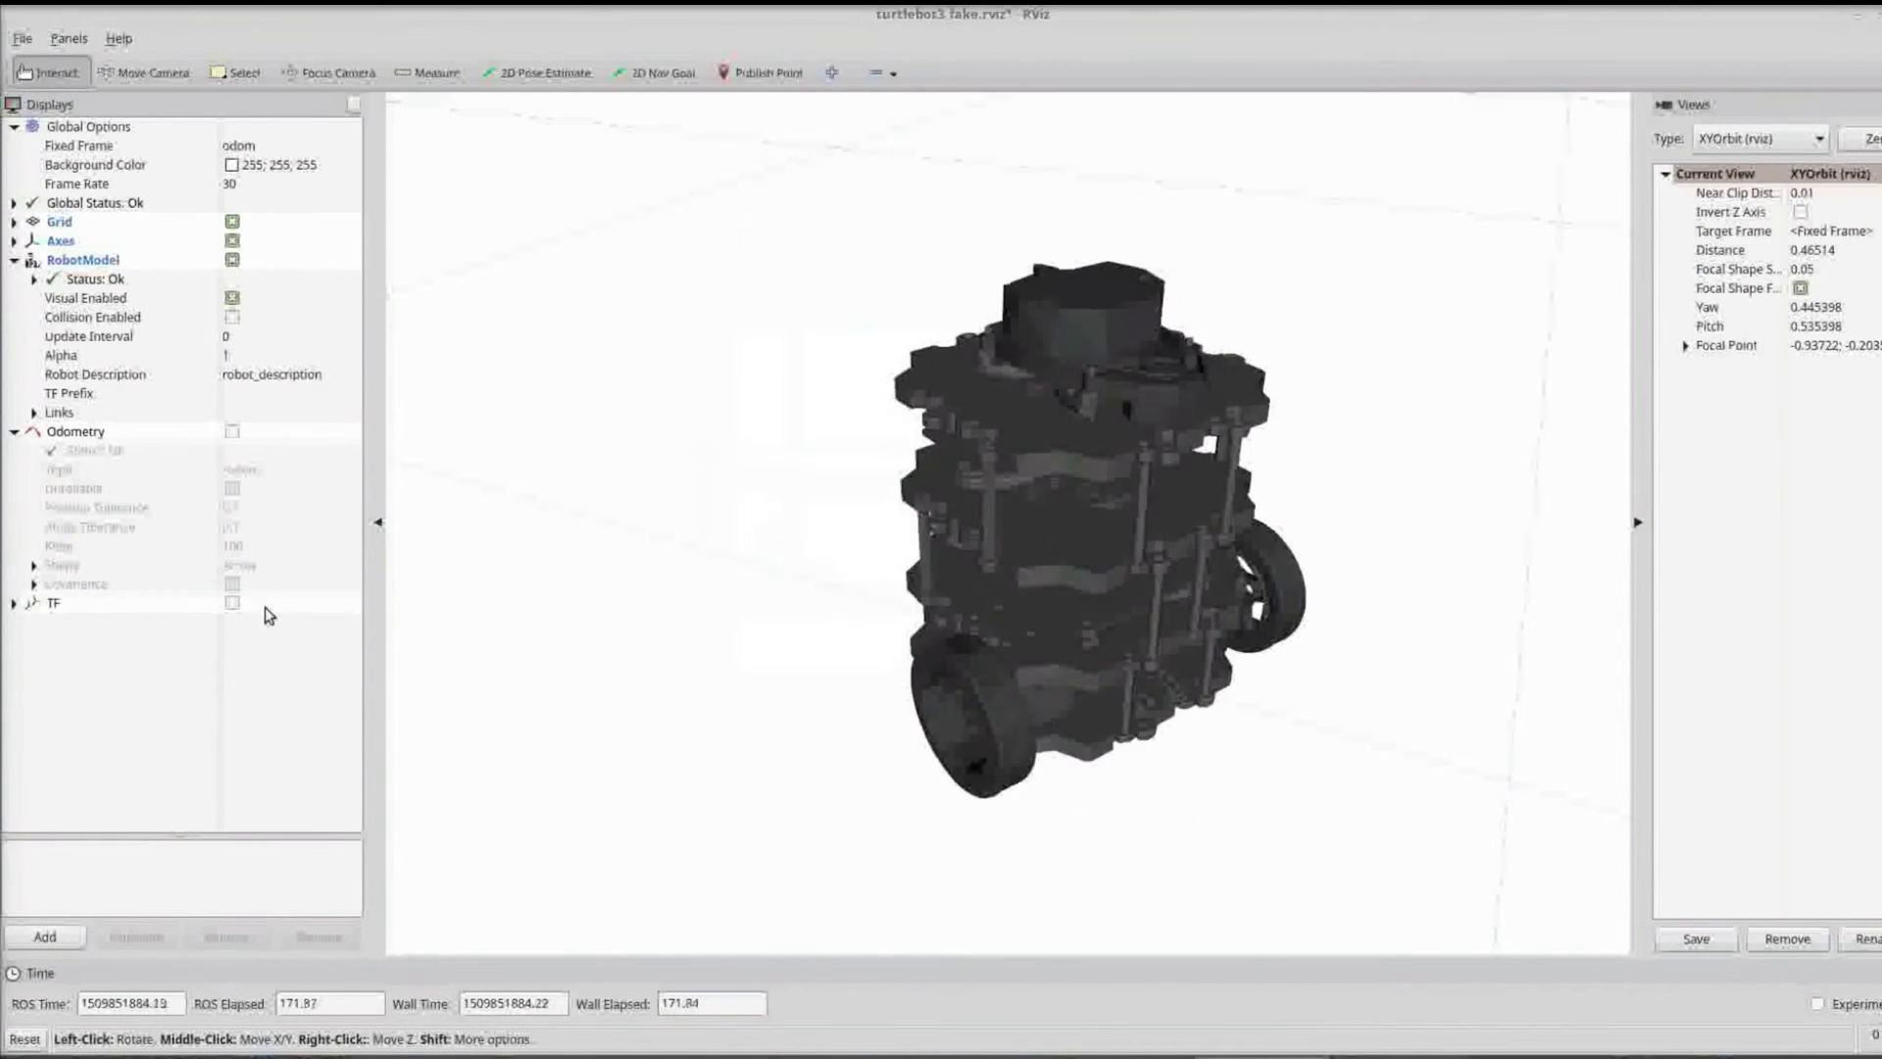
Enable the TF display, disable RobotModel, and examine the robot's coordinate frames from several angles
click(232, 601)
mouse_move(788, 580)
mouse_down()
mouse_move(782, 597)
mouse_move(914, 530)
mouse_move(1113, 525)
mouse_move(788, 601)
mouse_up()
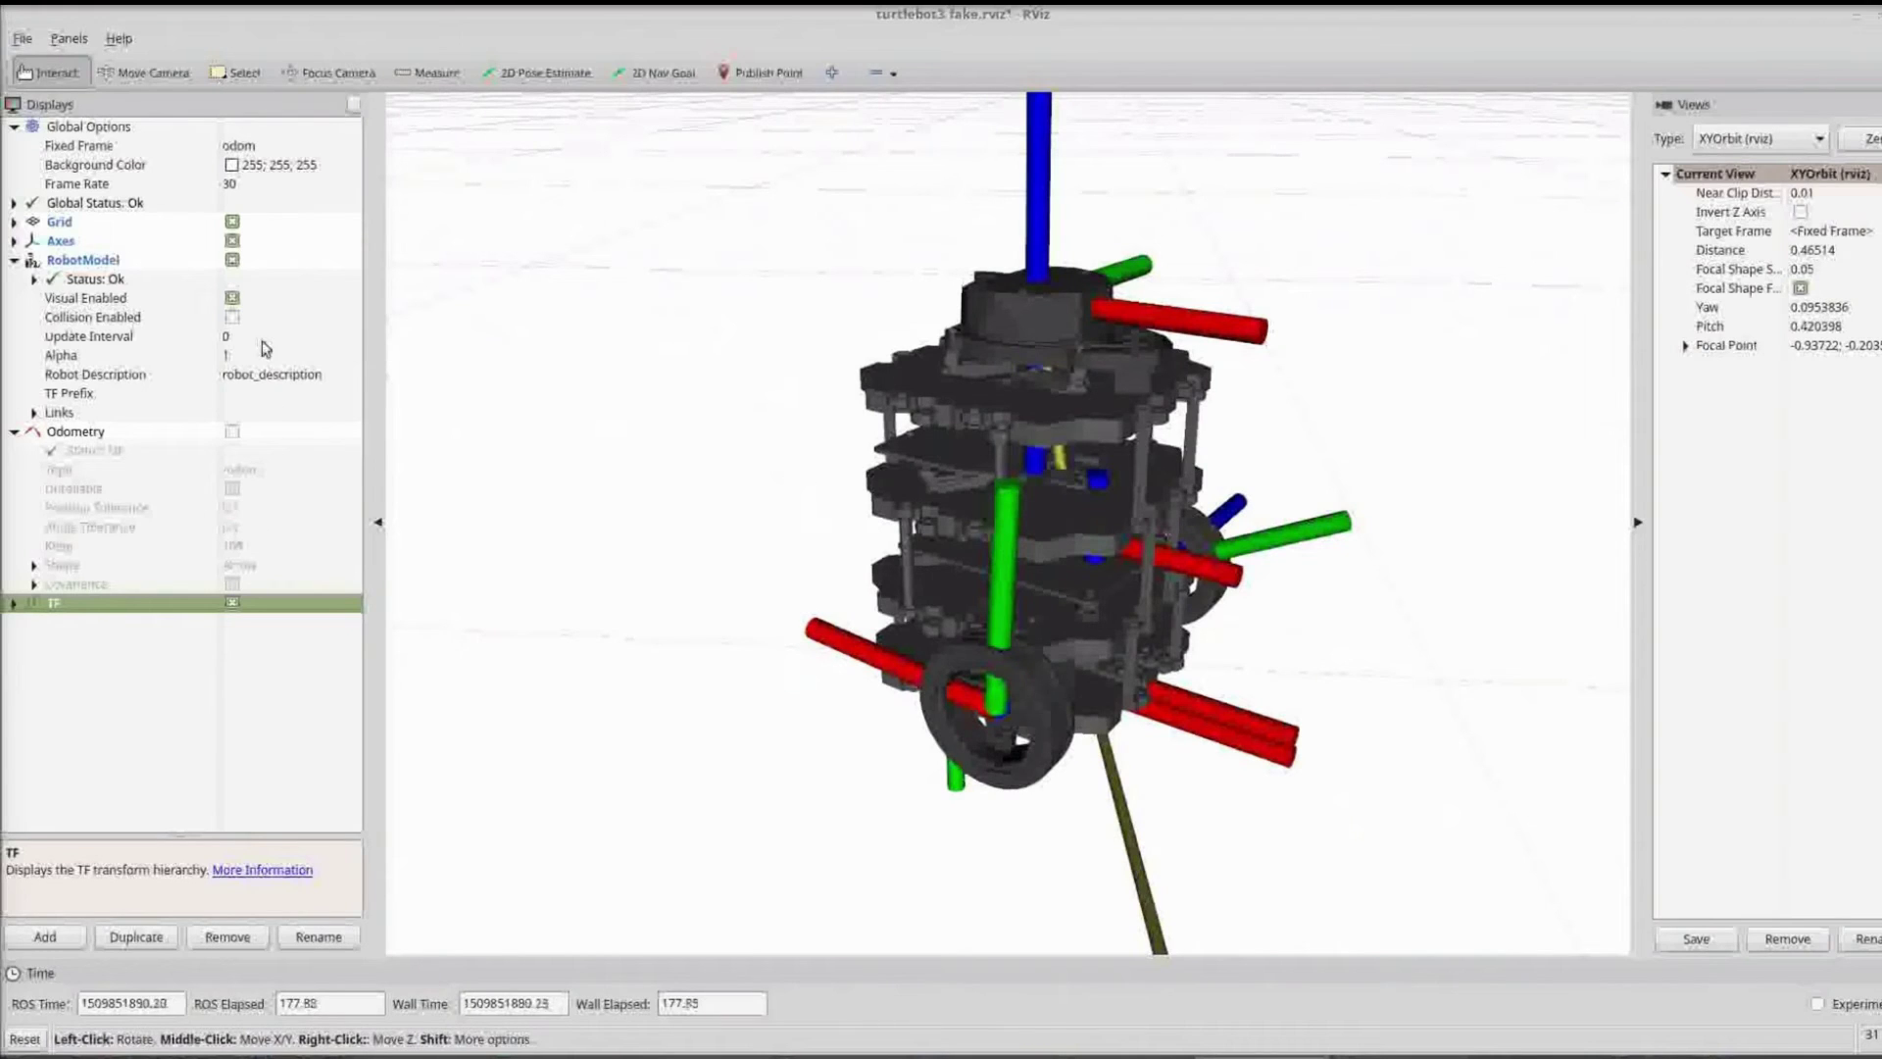
click(232, 259)
drag(651, 446, 579, 432)
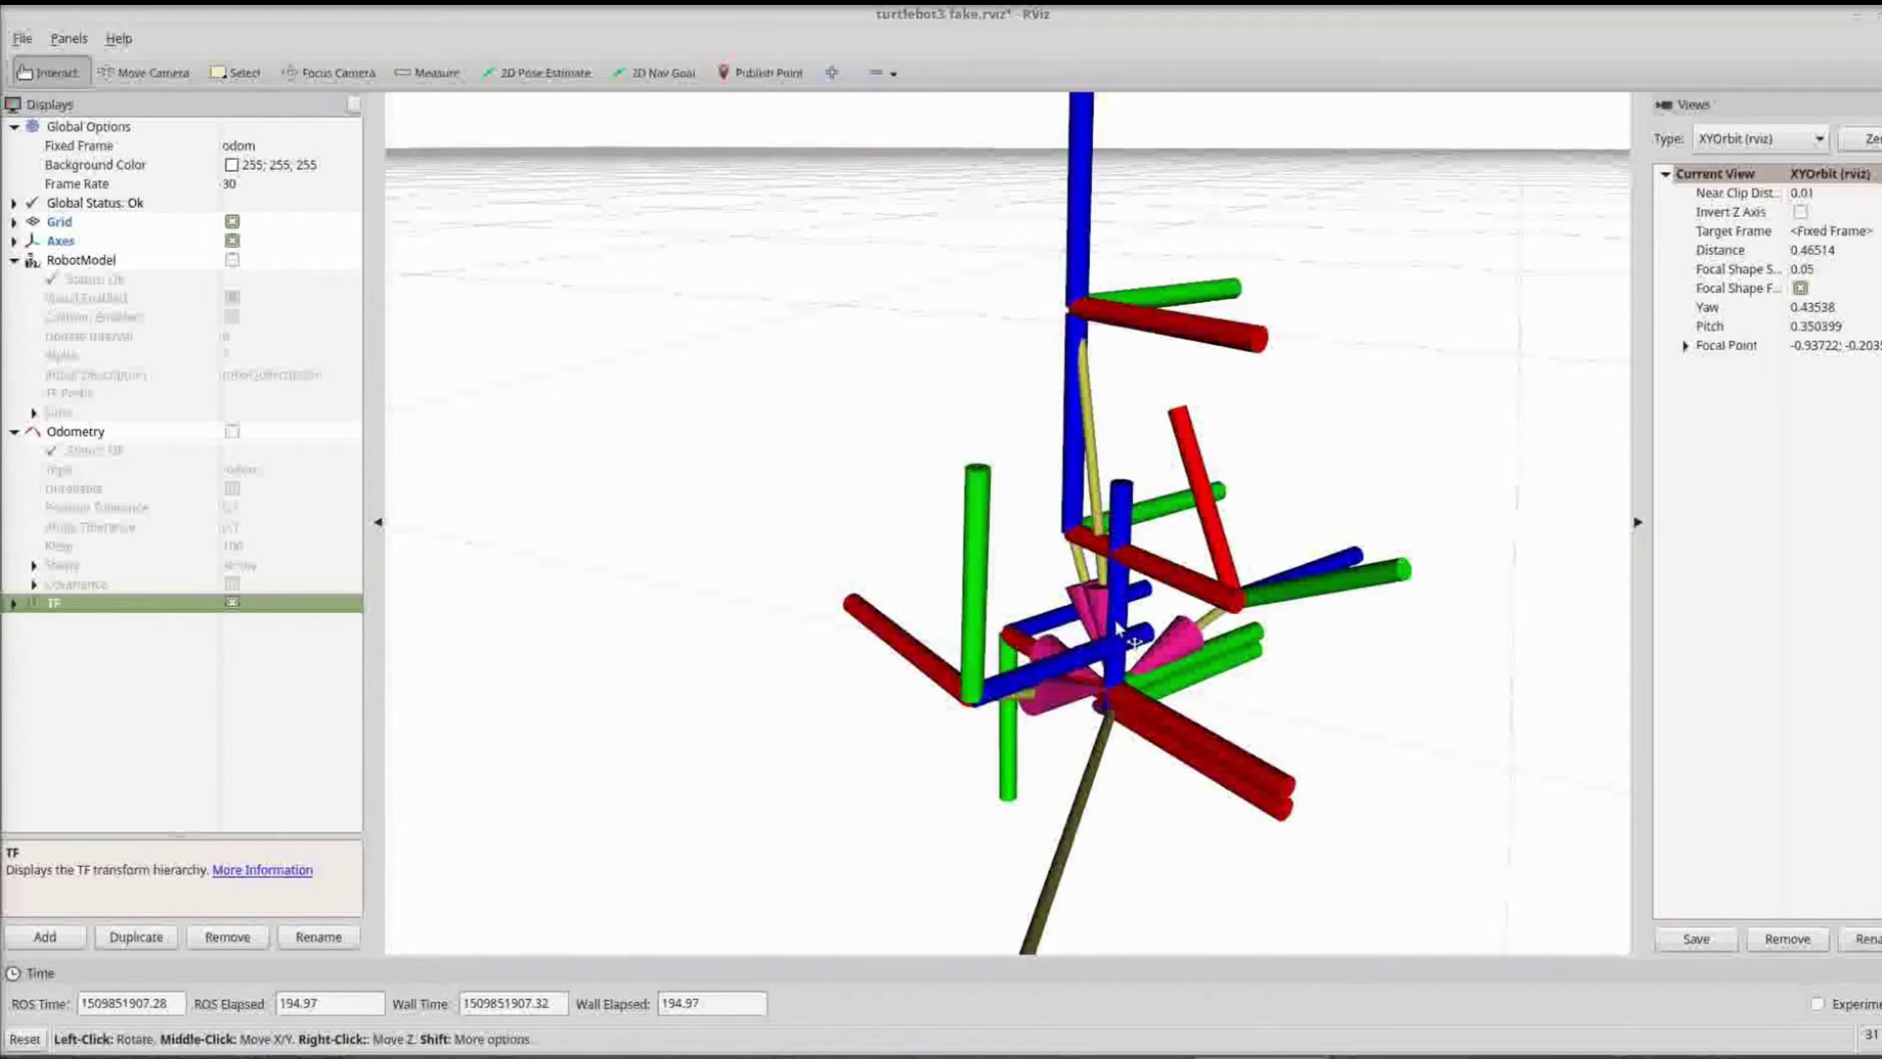
drag(1121, 690, 1108, 686)
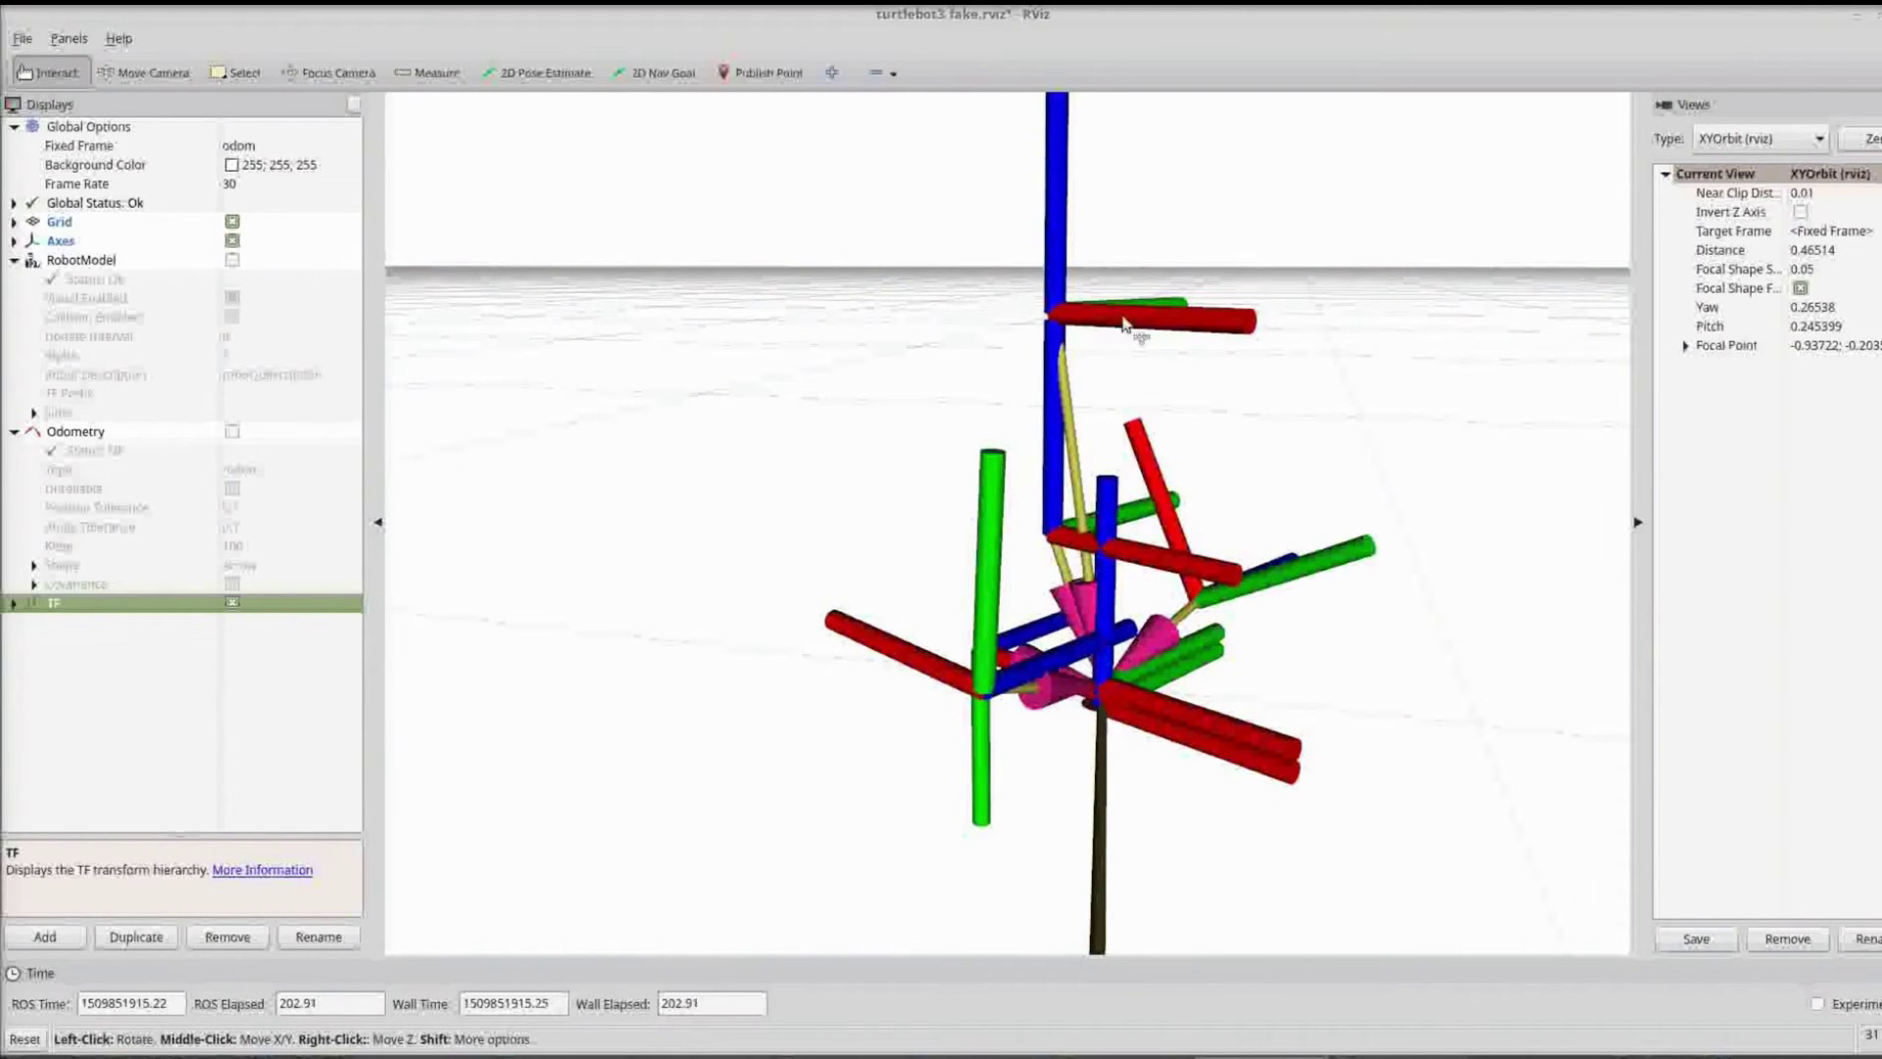
drag(977, 324, 914, 449)
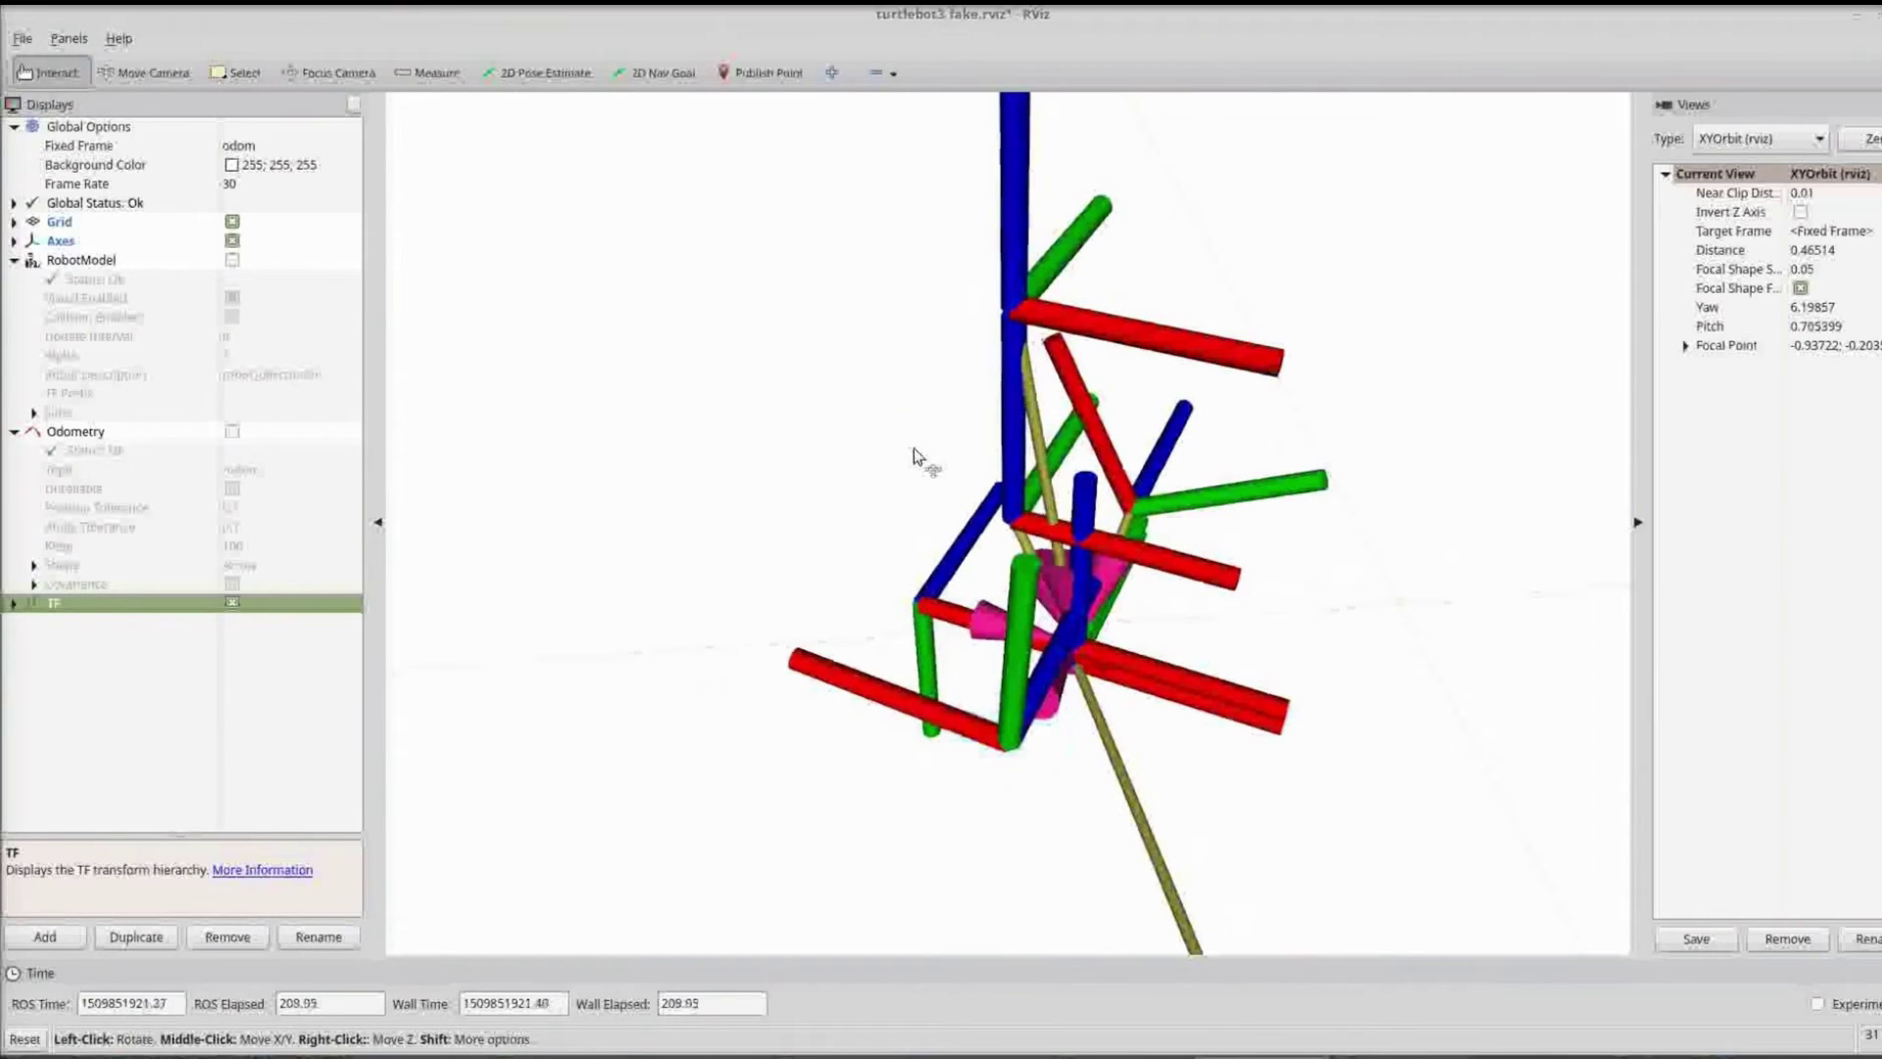
Switch to the teleop terminal and drive the robot along a curve, raising linear velocity to 0.04 and angular velocity to 0.2
scroll(981, 545, down, 3)
scroll(981, 545, down, 6)
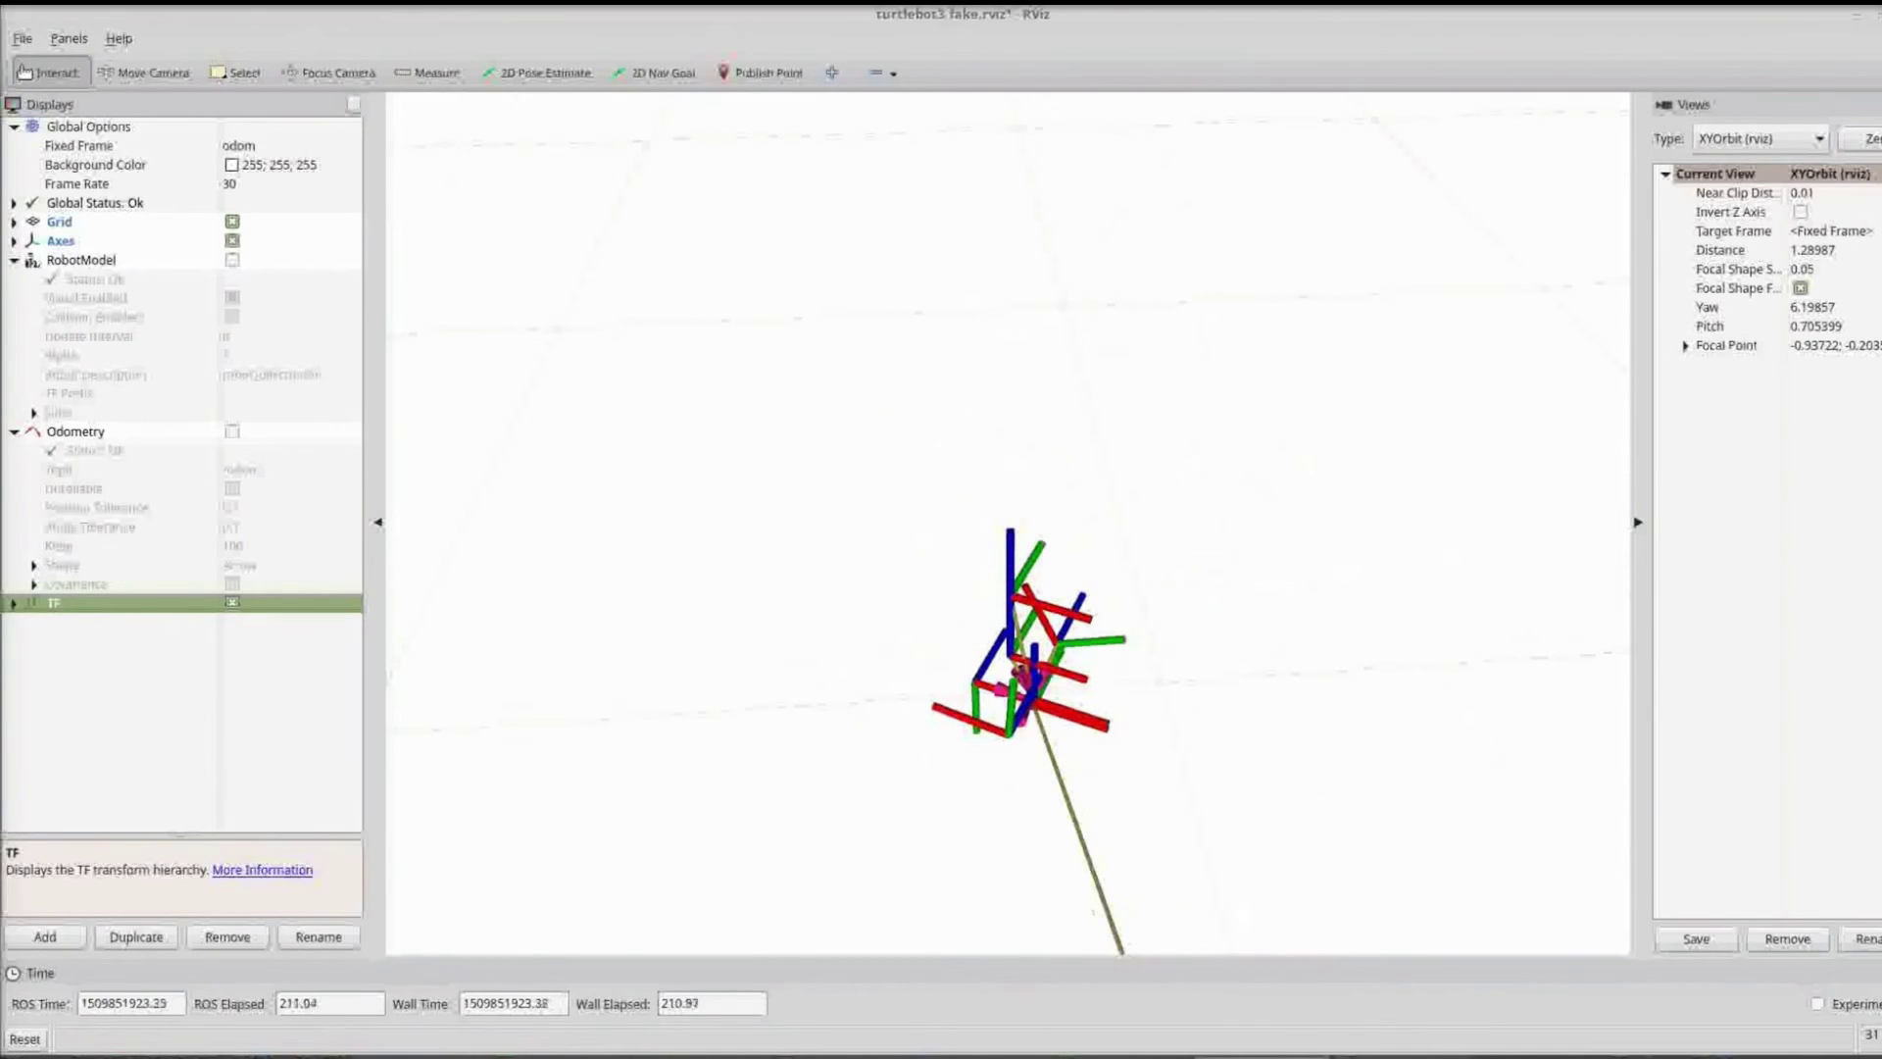
key(alt+Tab)
key(w)
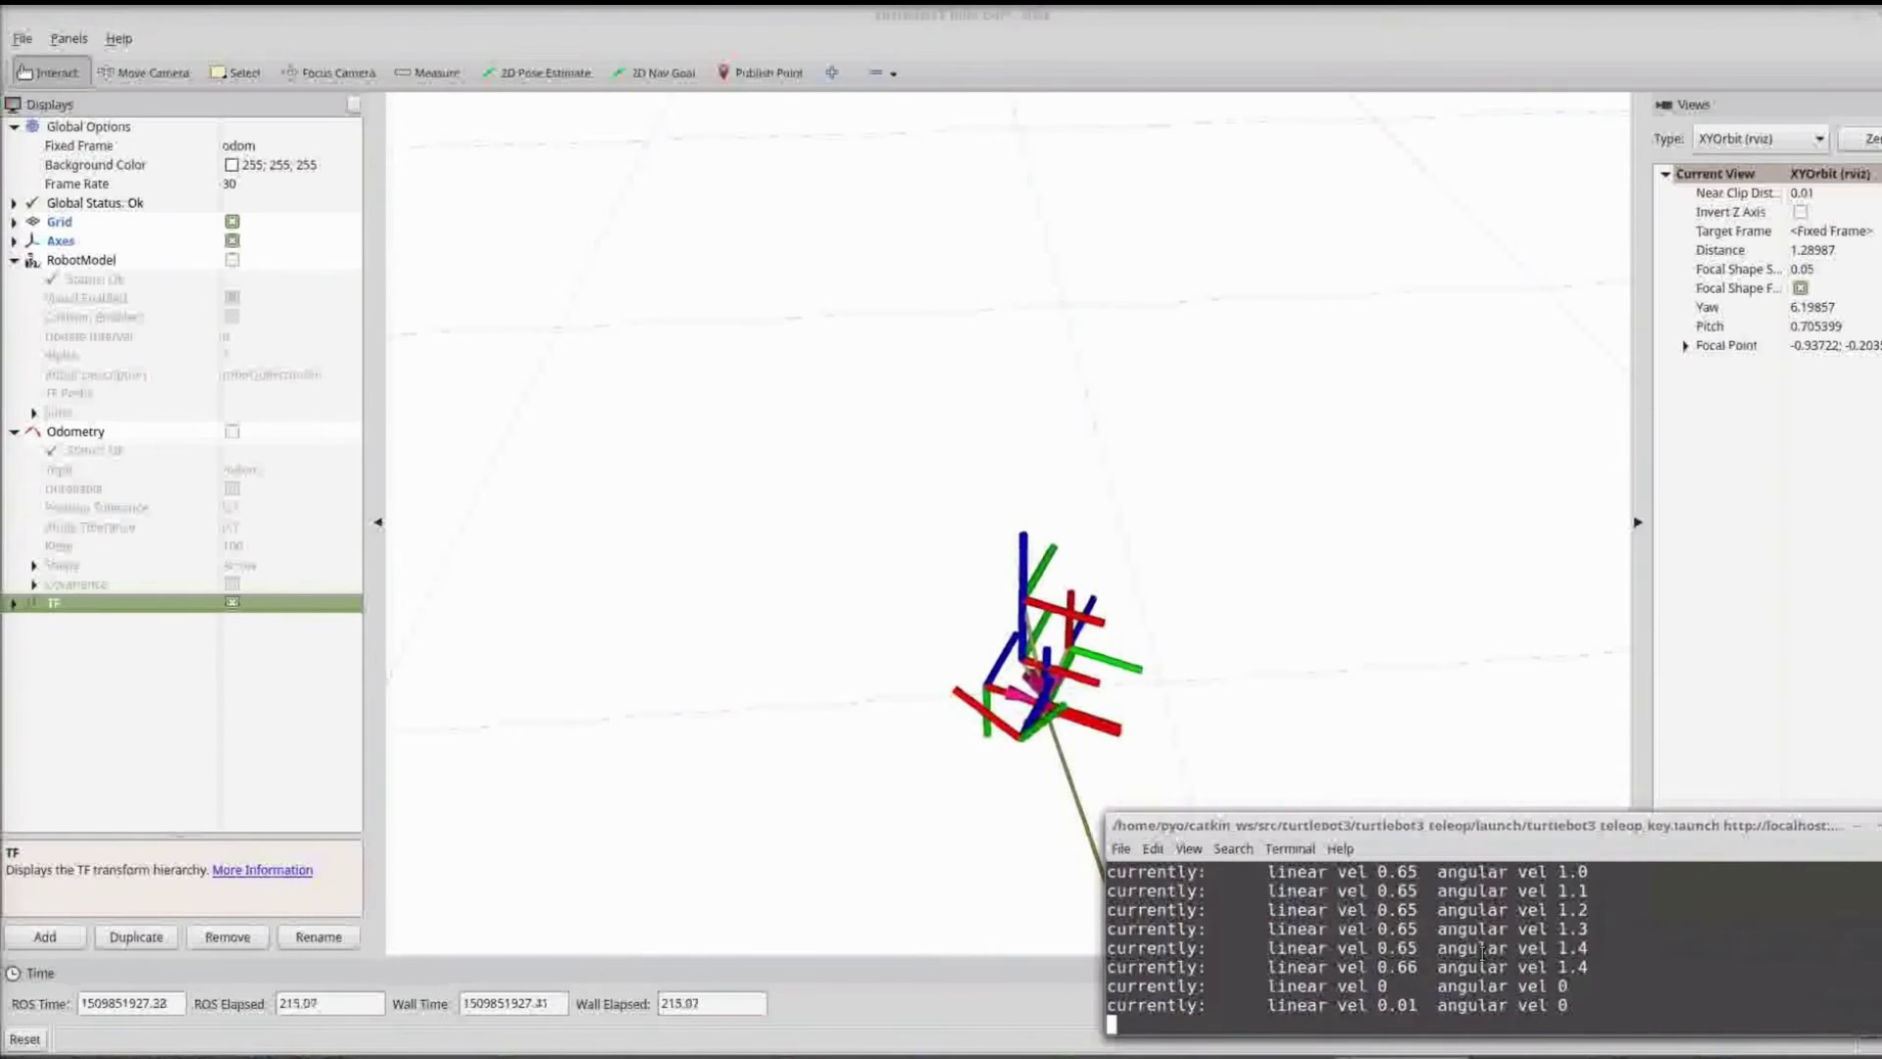
key(w)
key(w)
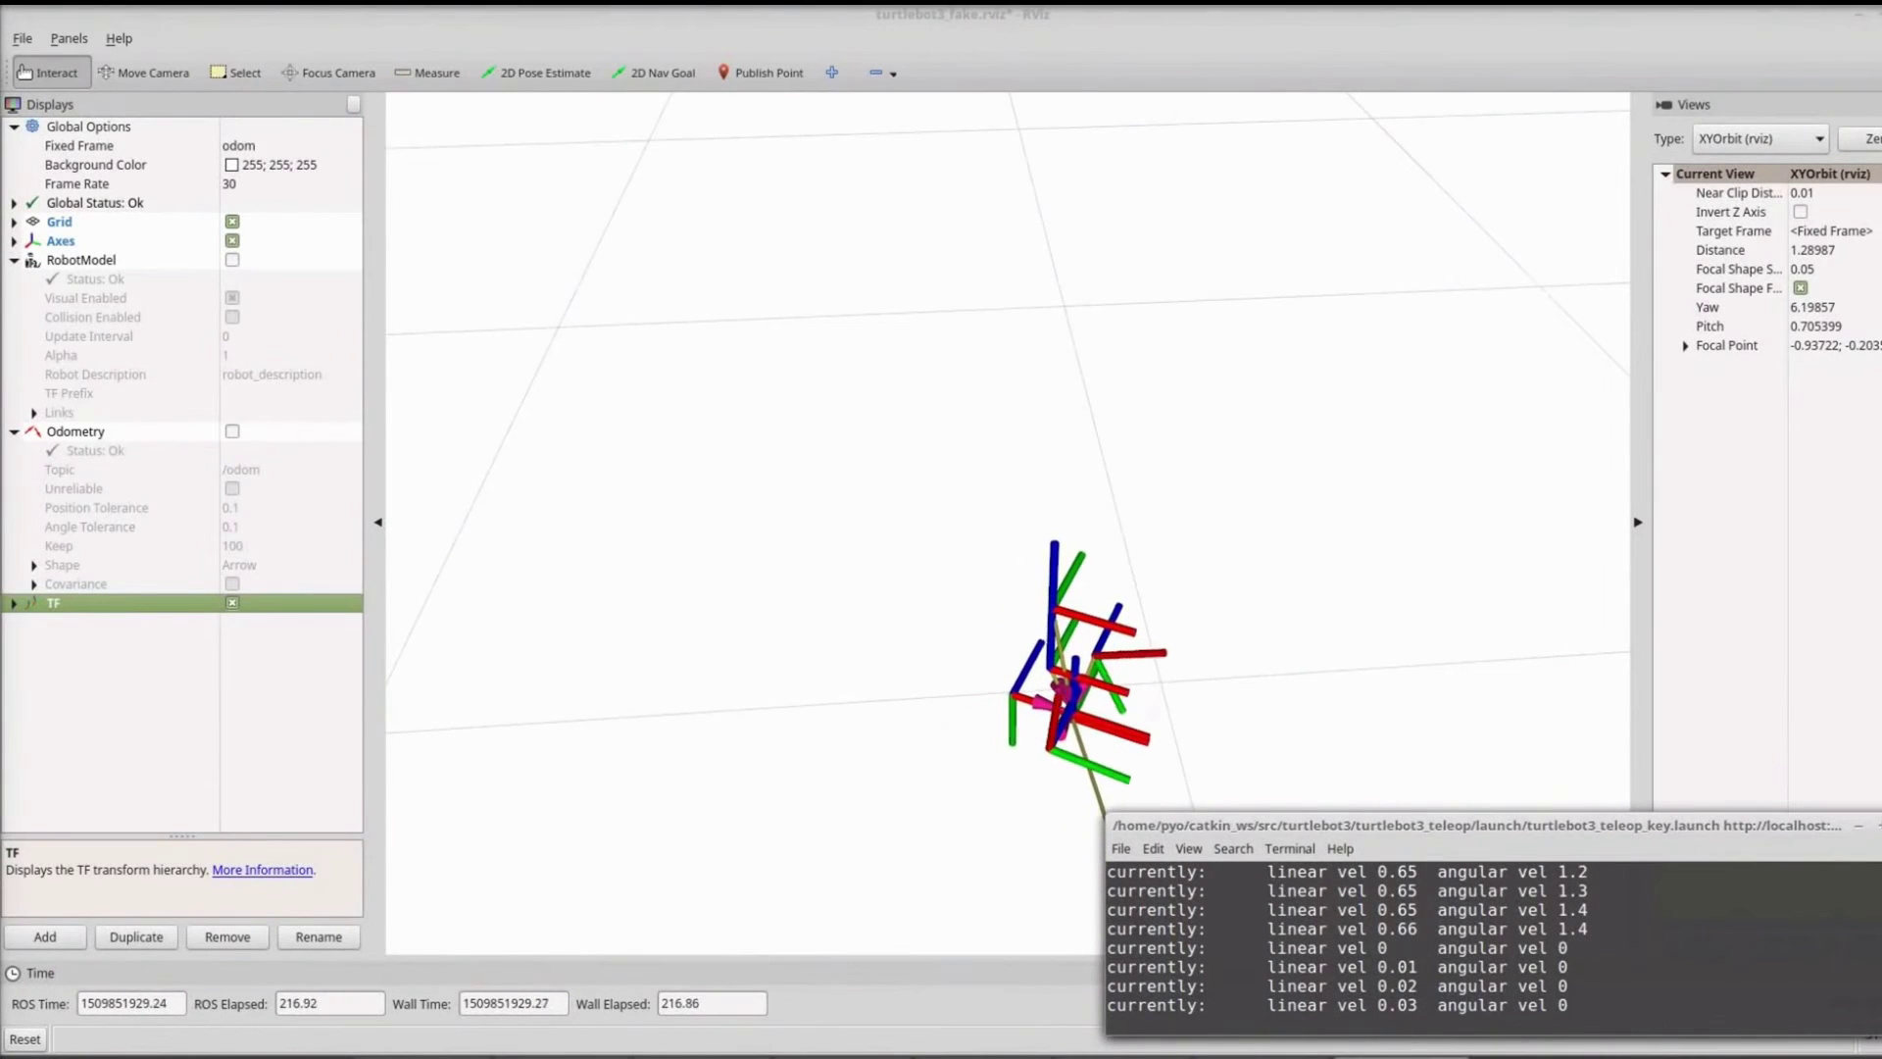
key(a)
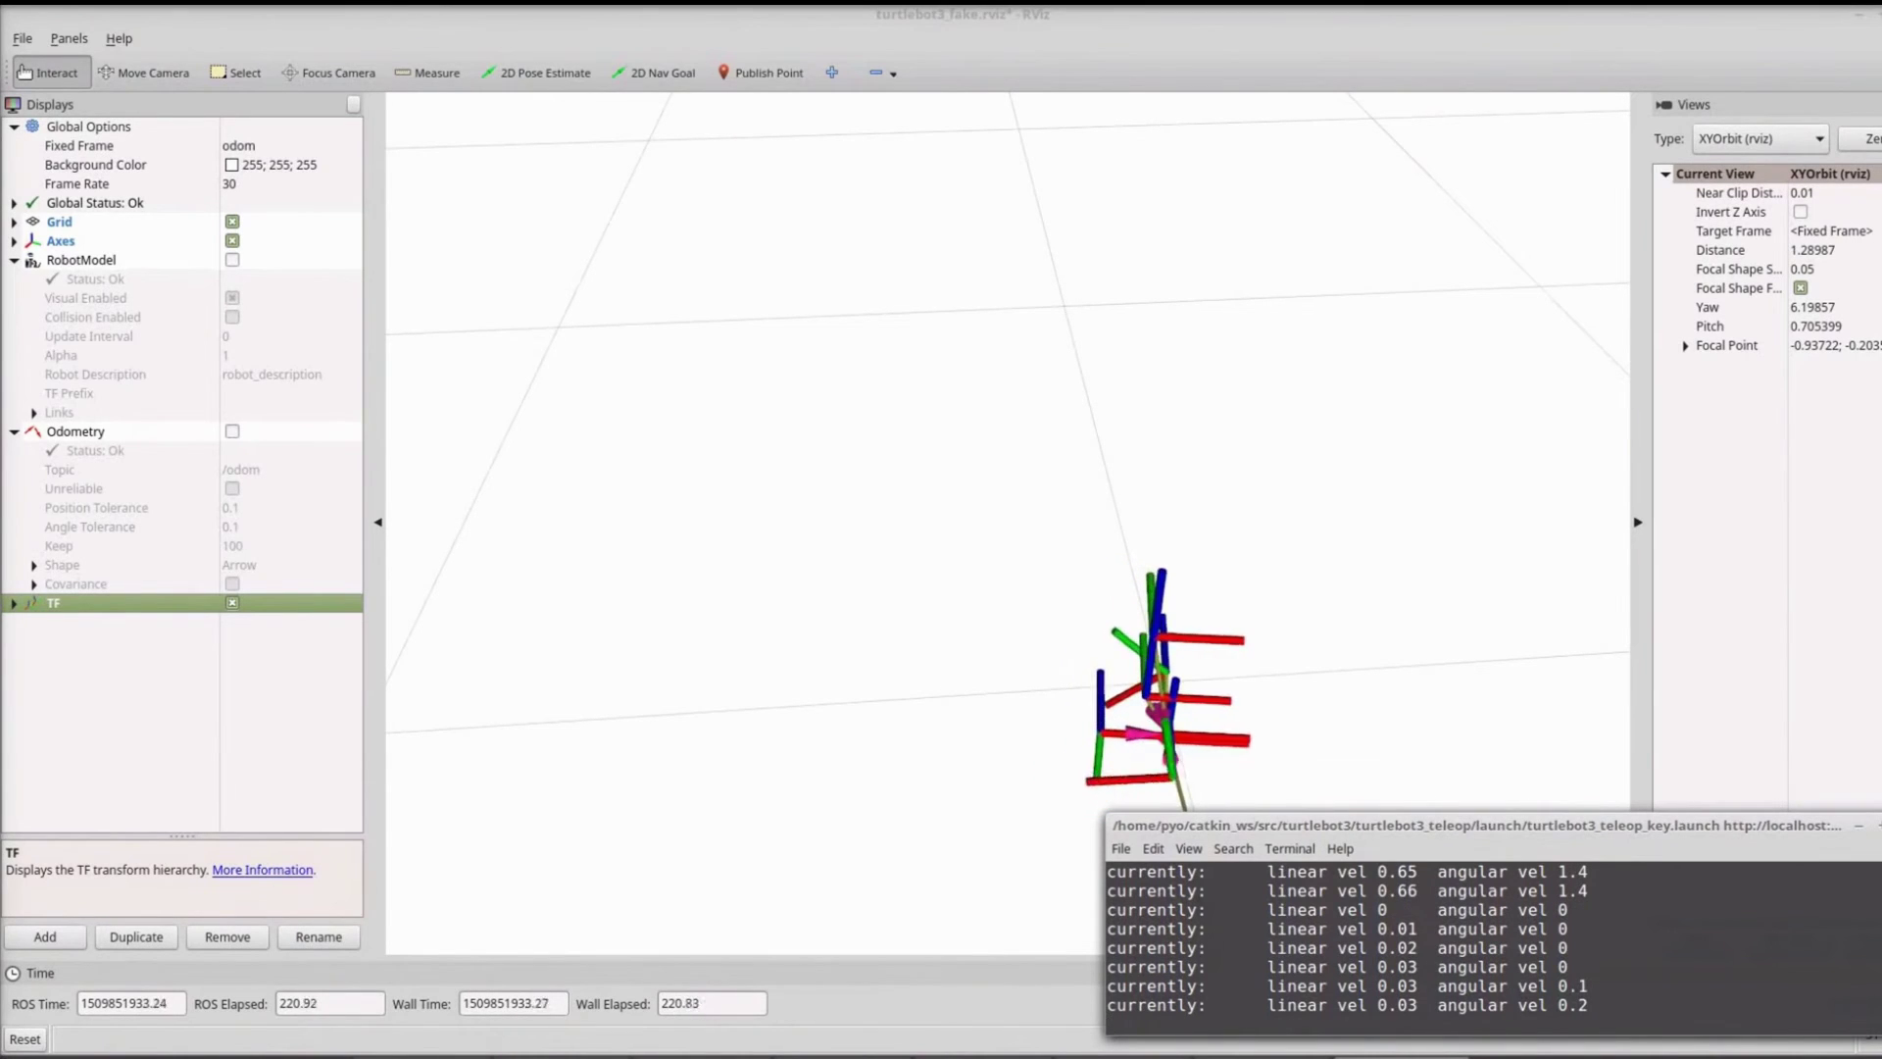
key(w)
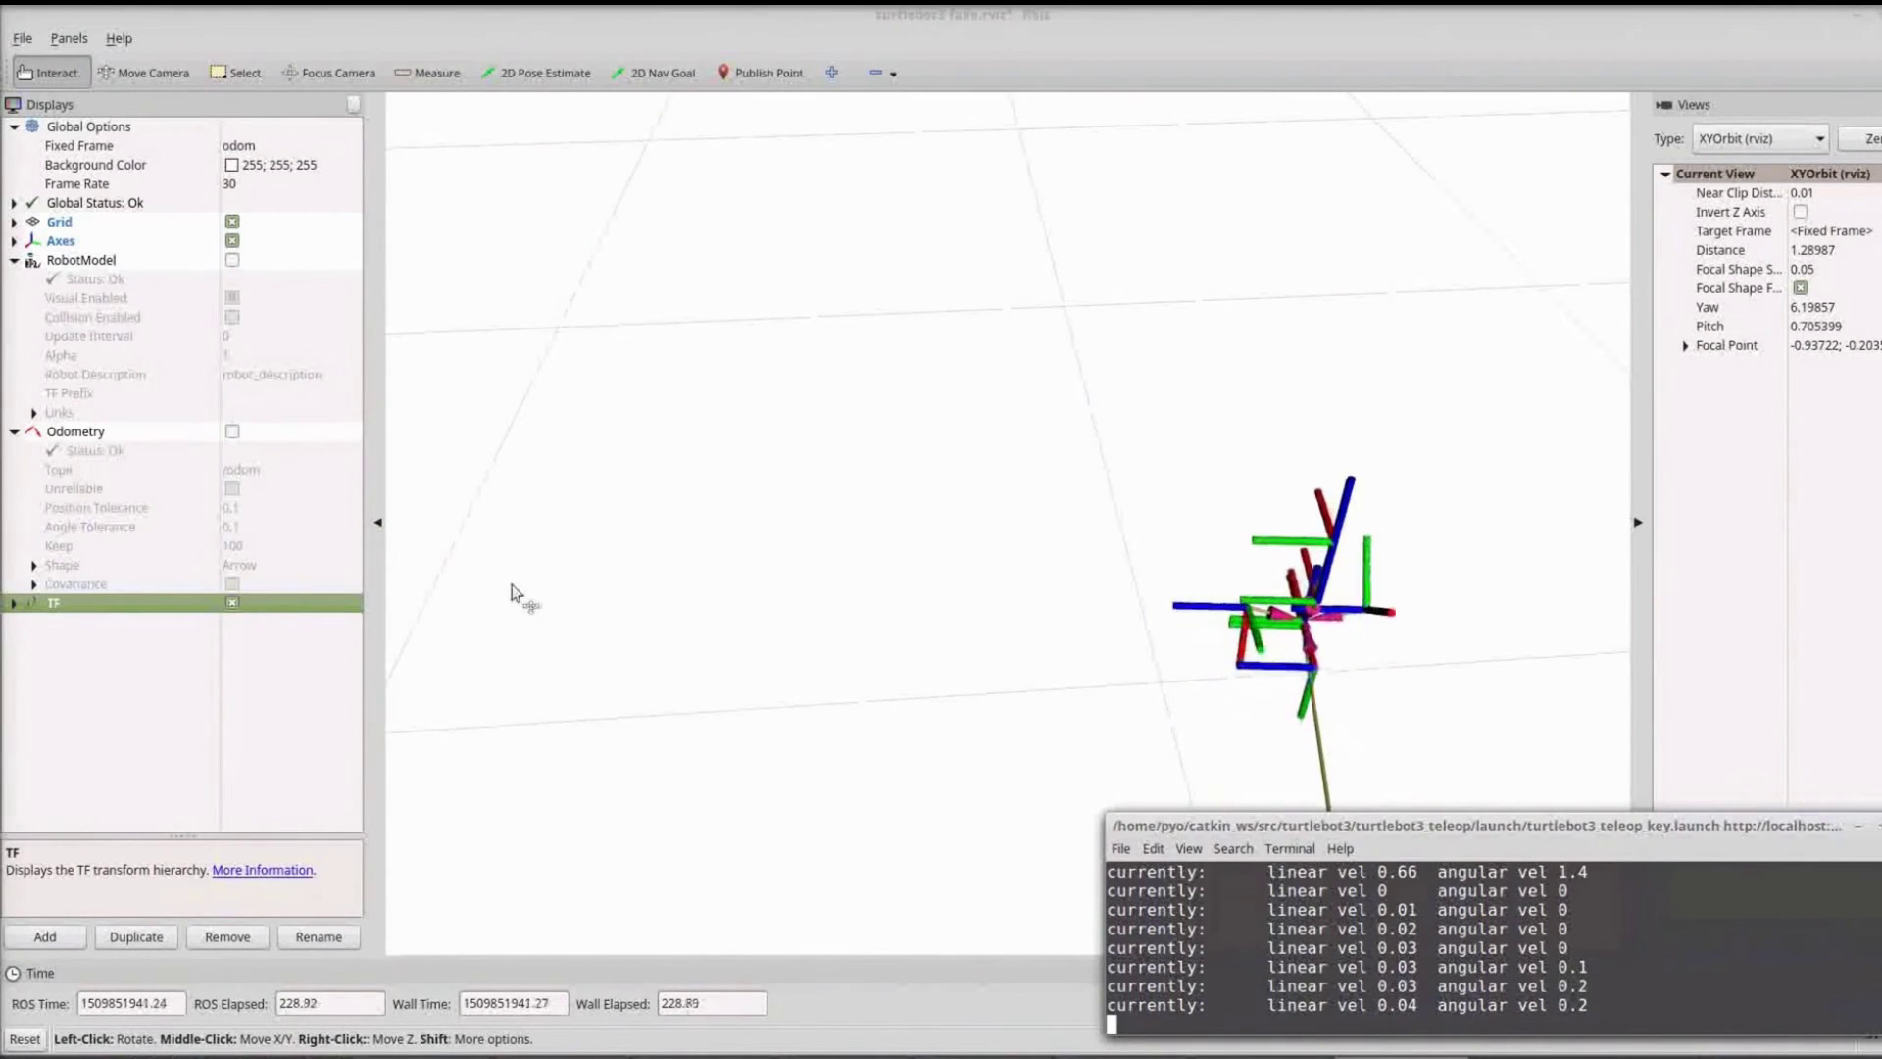
Enable the RobotModel display again and examine the moving robot together with its TF frames from several angles
click(232, 259)
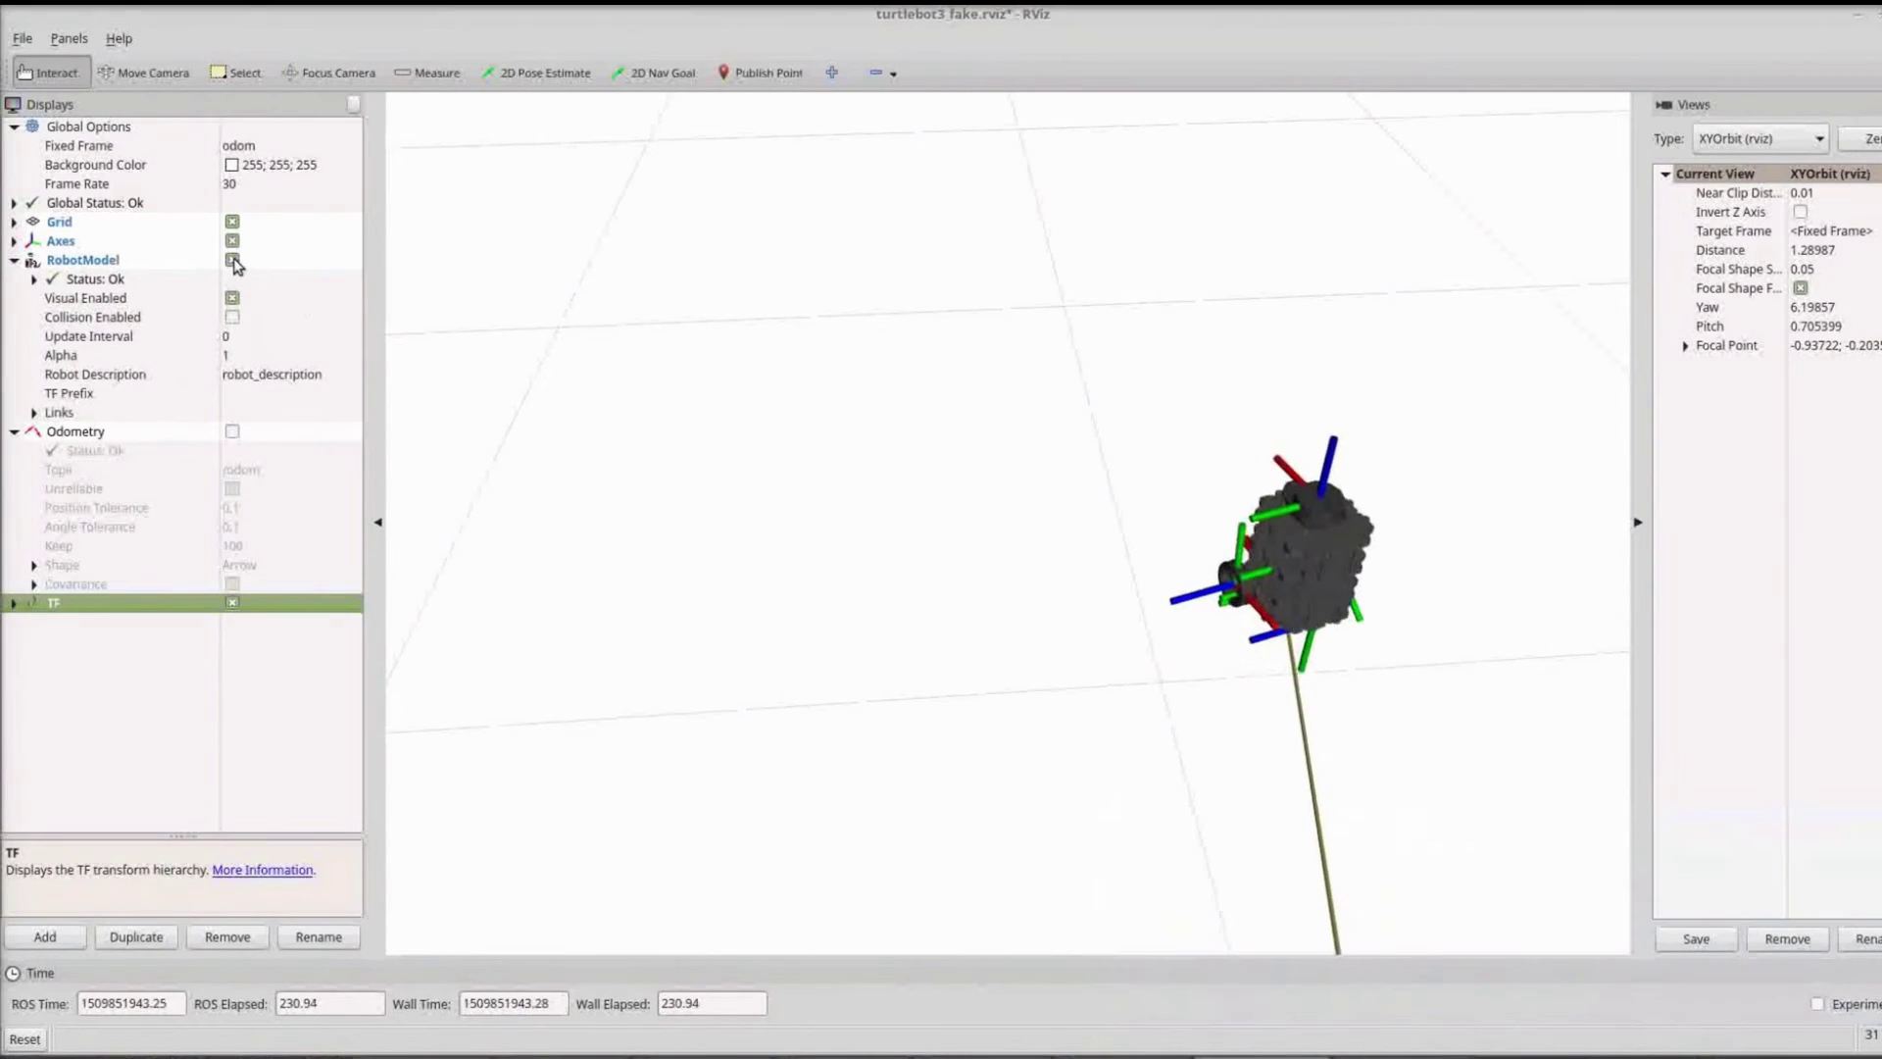
scroll(1076, 710, up, 10)
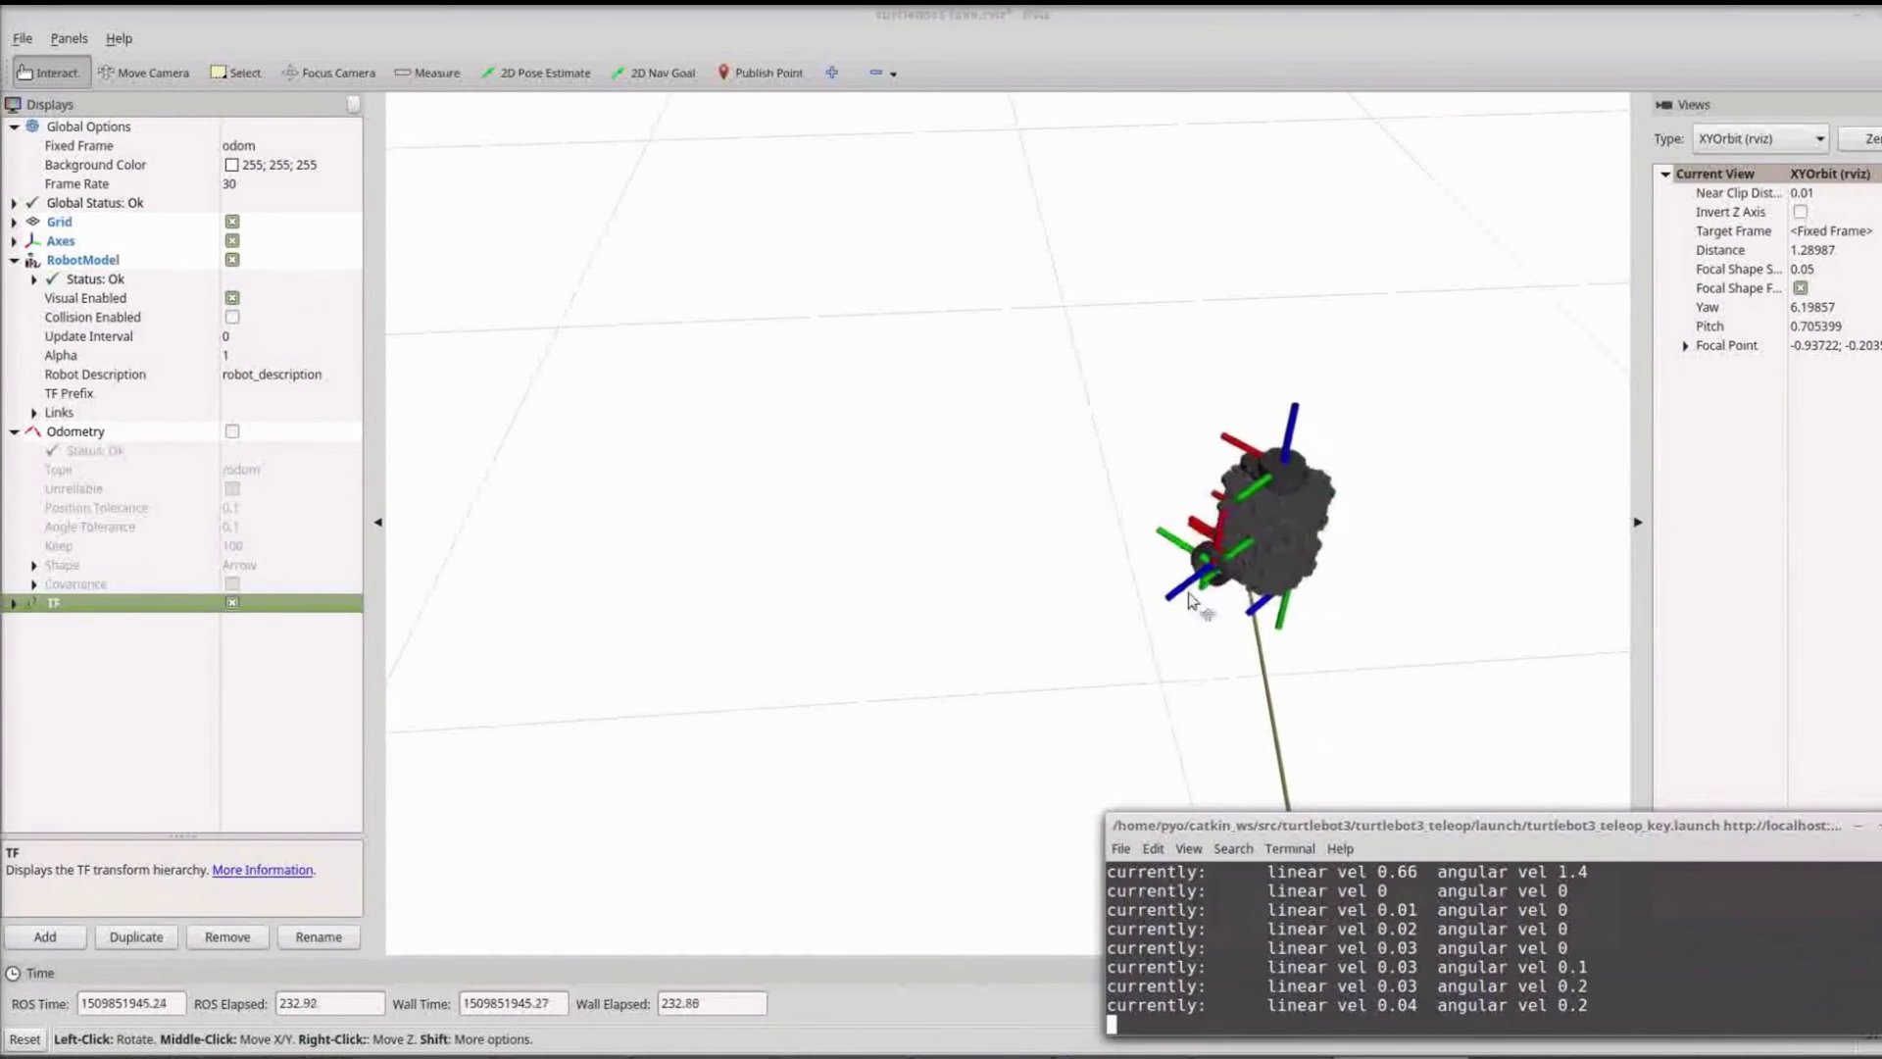
drag(1059, 715, 1142, 667)
scroll(1029, 756, down, 6)
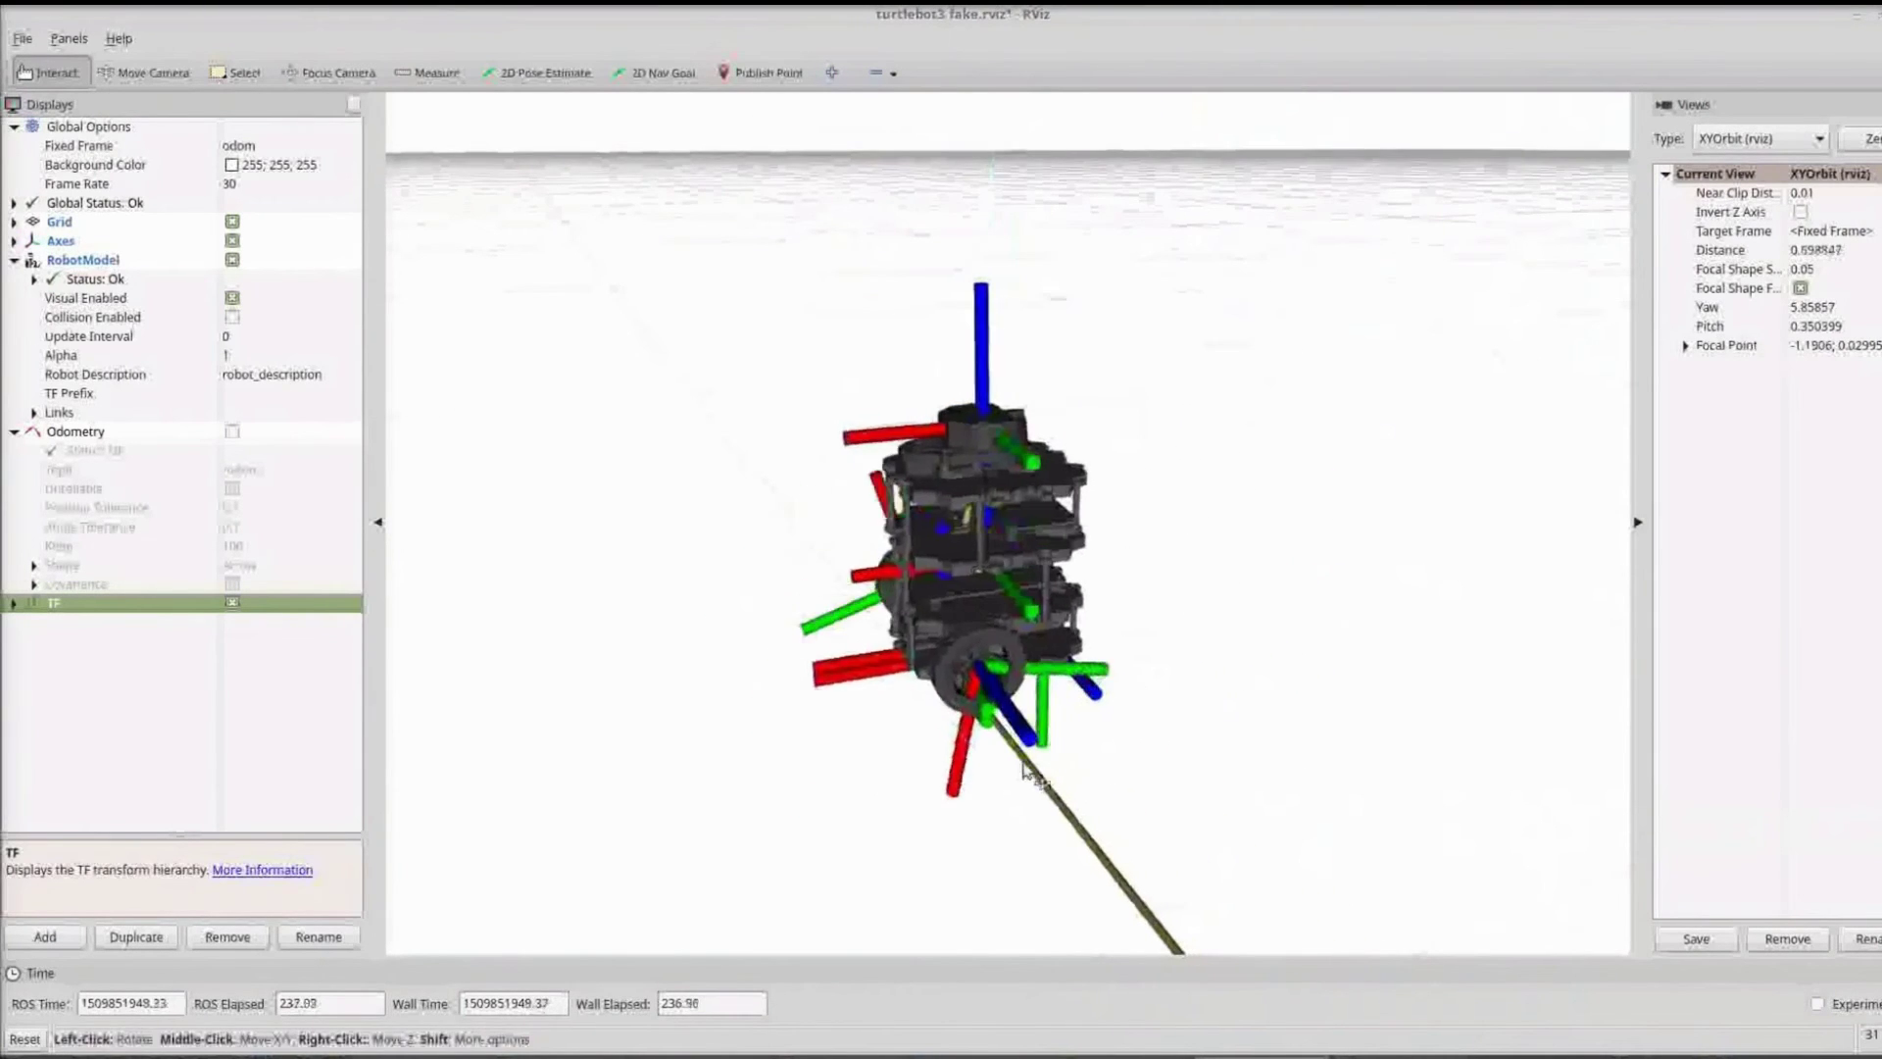
drag(1008, 768, 1117, 739)
drag(765, 713, 1237, 725)
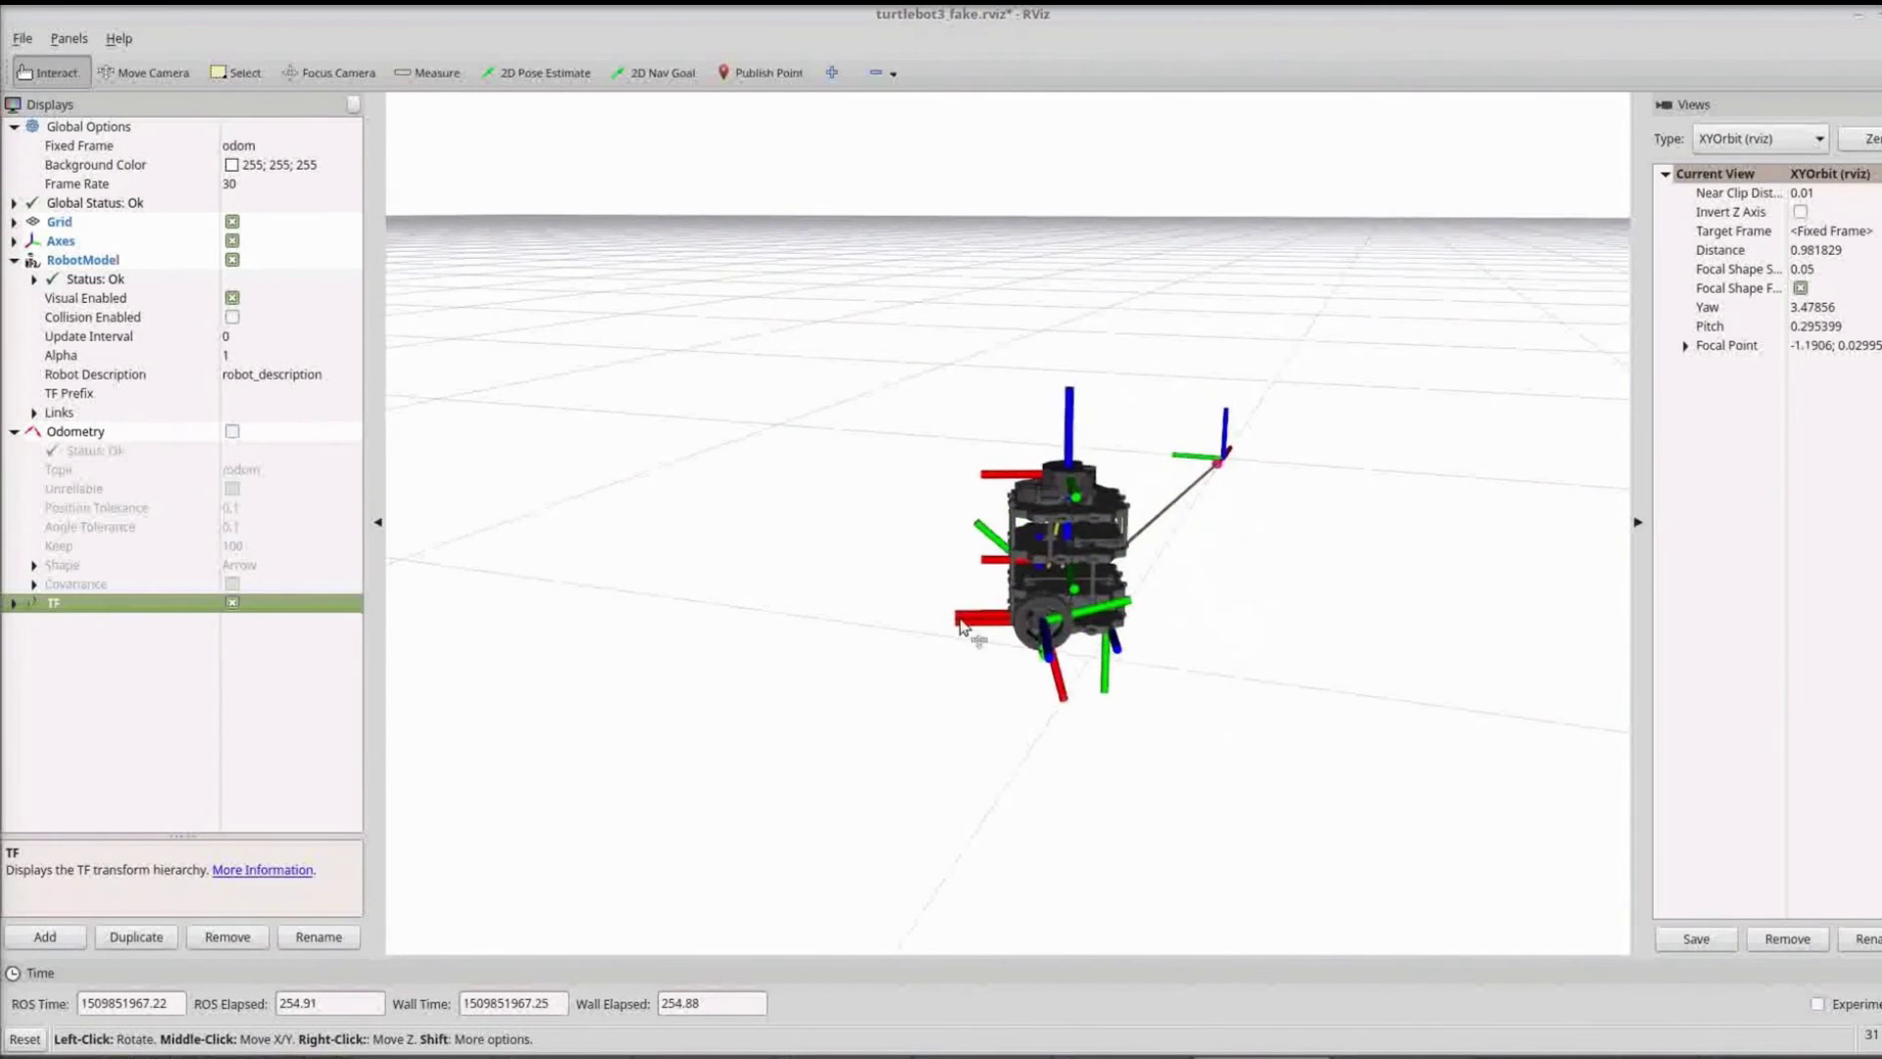
Show the frame names in the TF display and set the 3D view's background color to black (0; 0; 0)
double_click(54, 603)
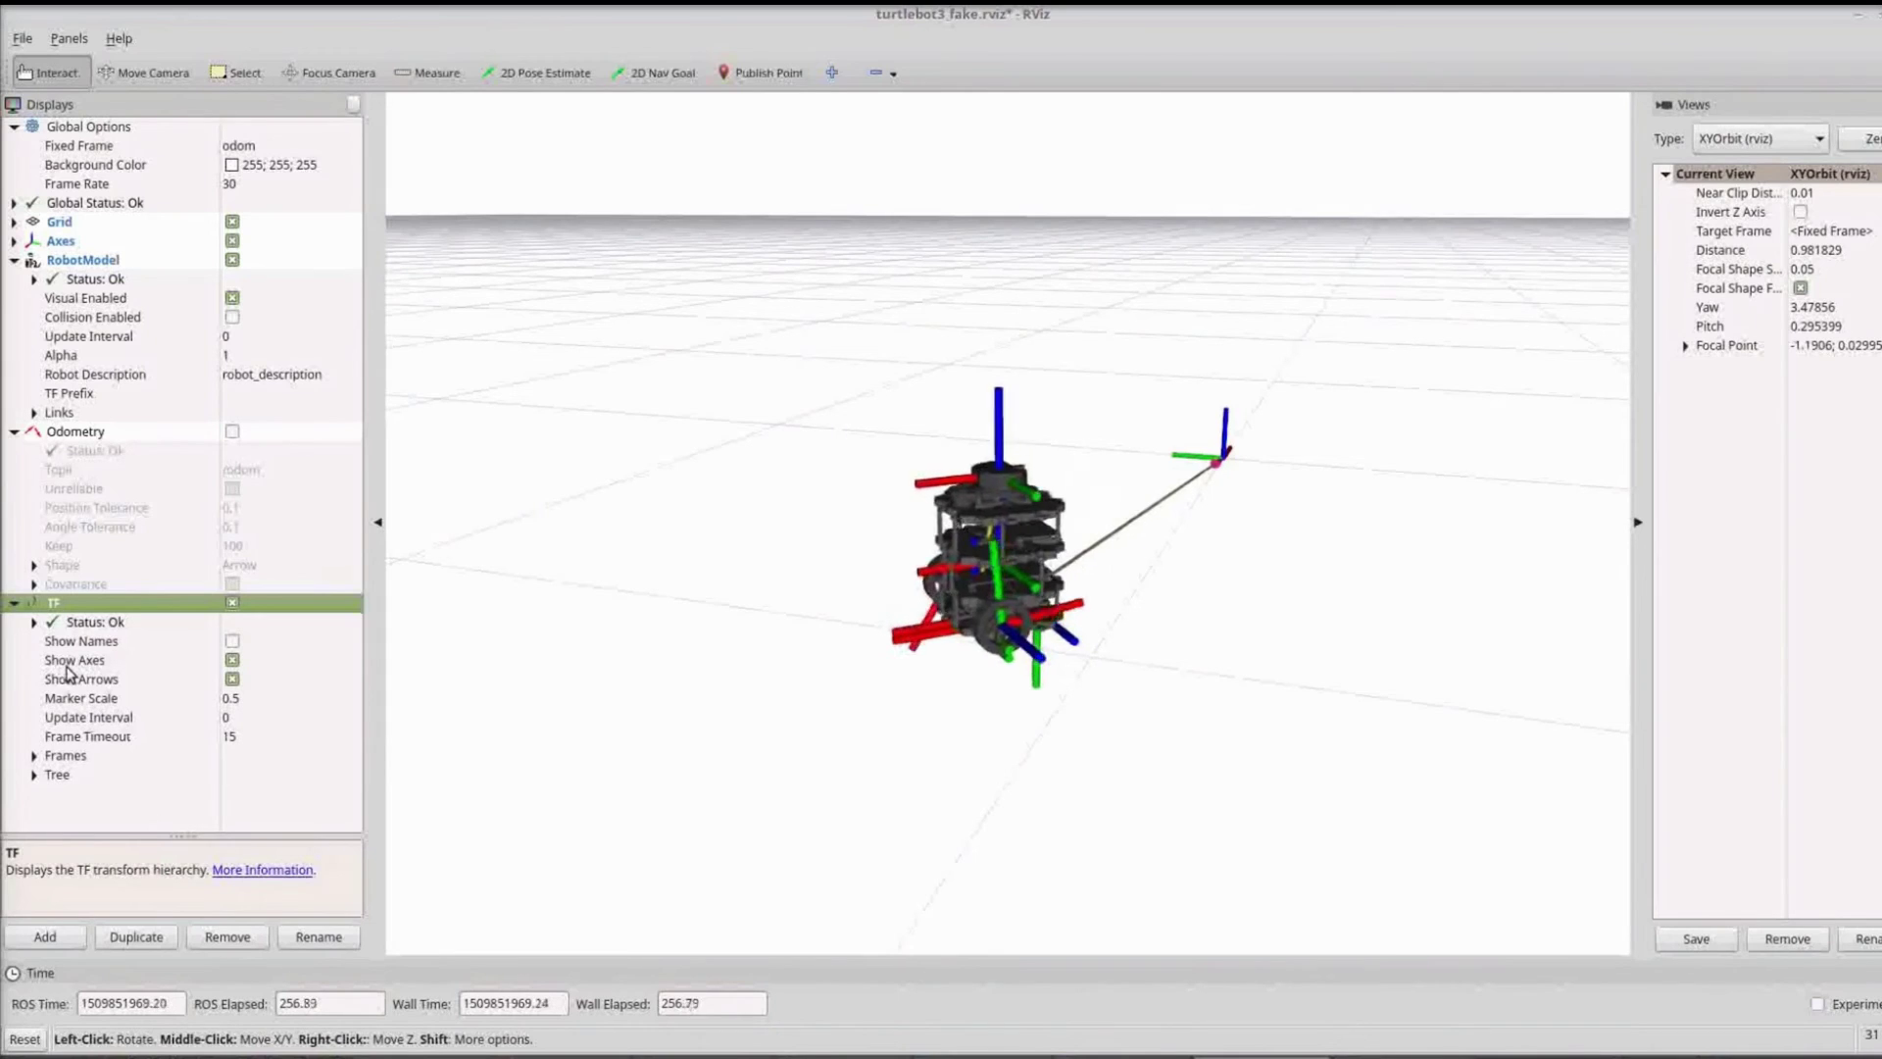
click(232, 641)
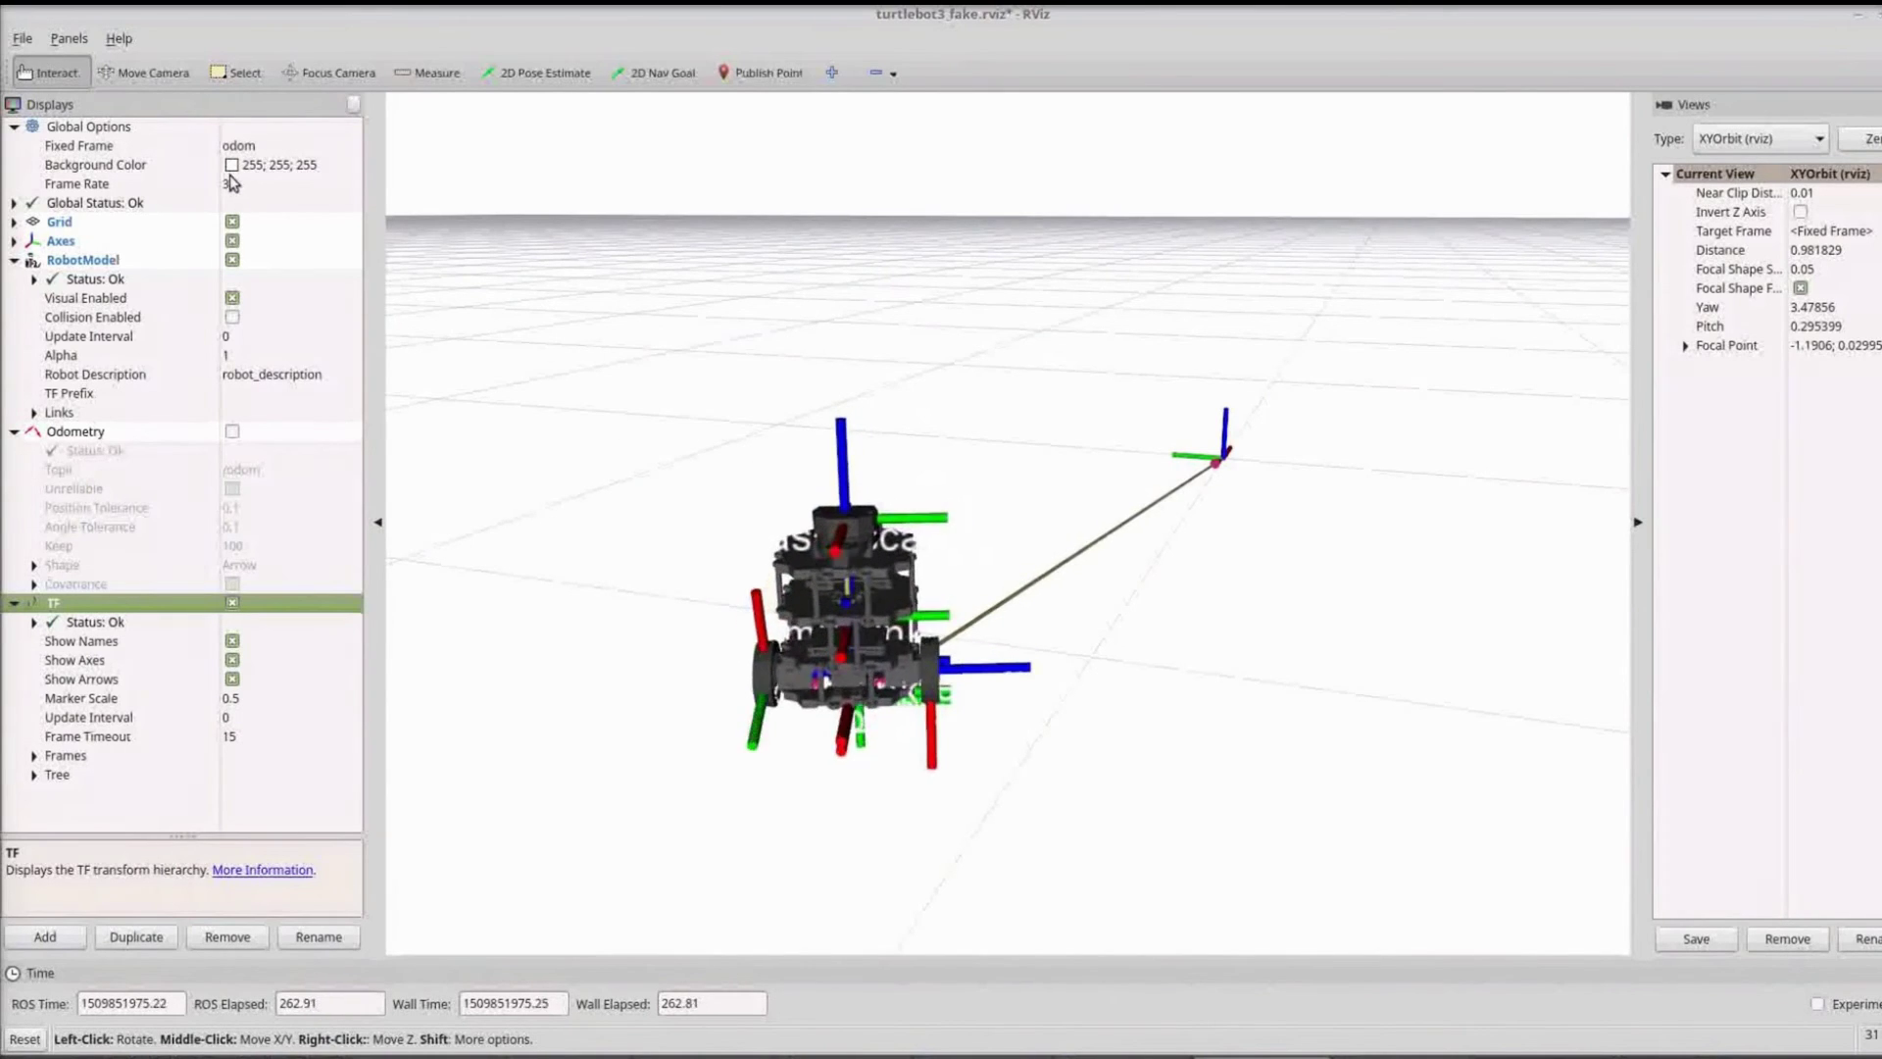
click(294, 165)
click(354, 167)
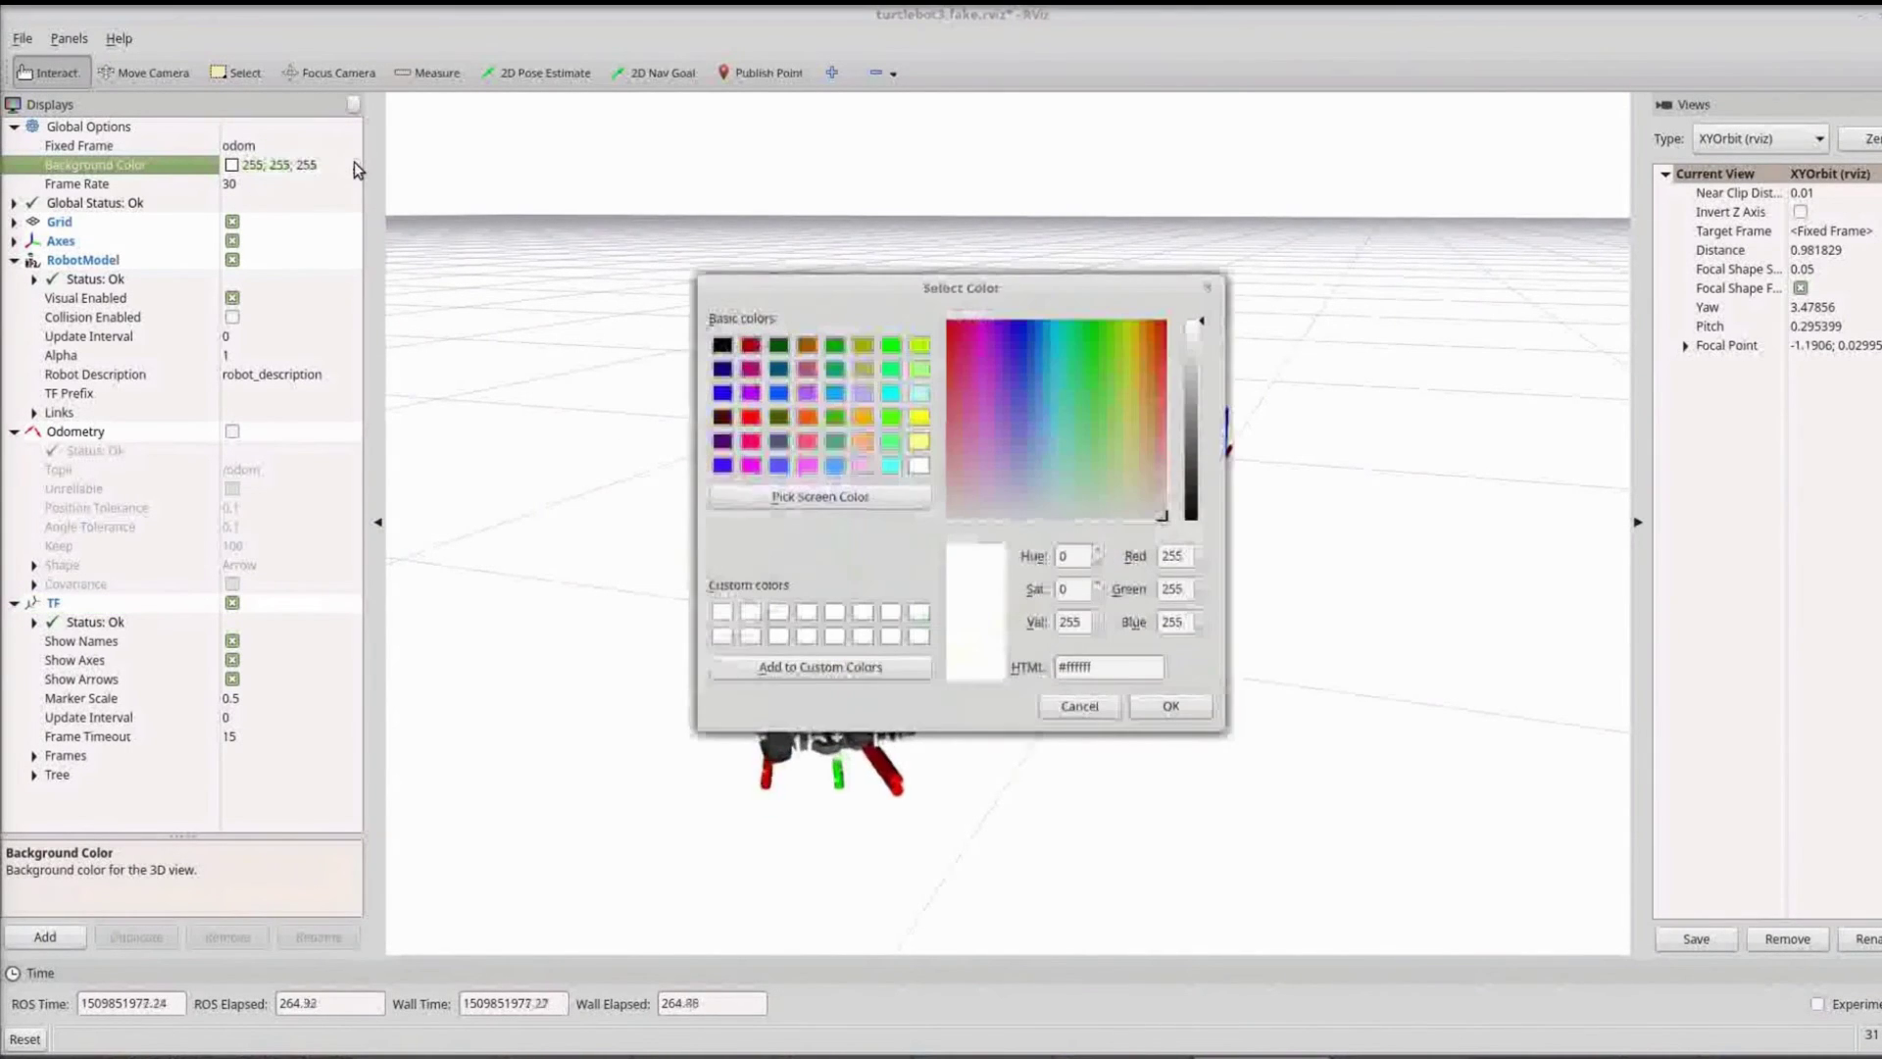
click(723, 344)
click(1172, 706)
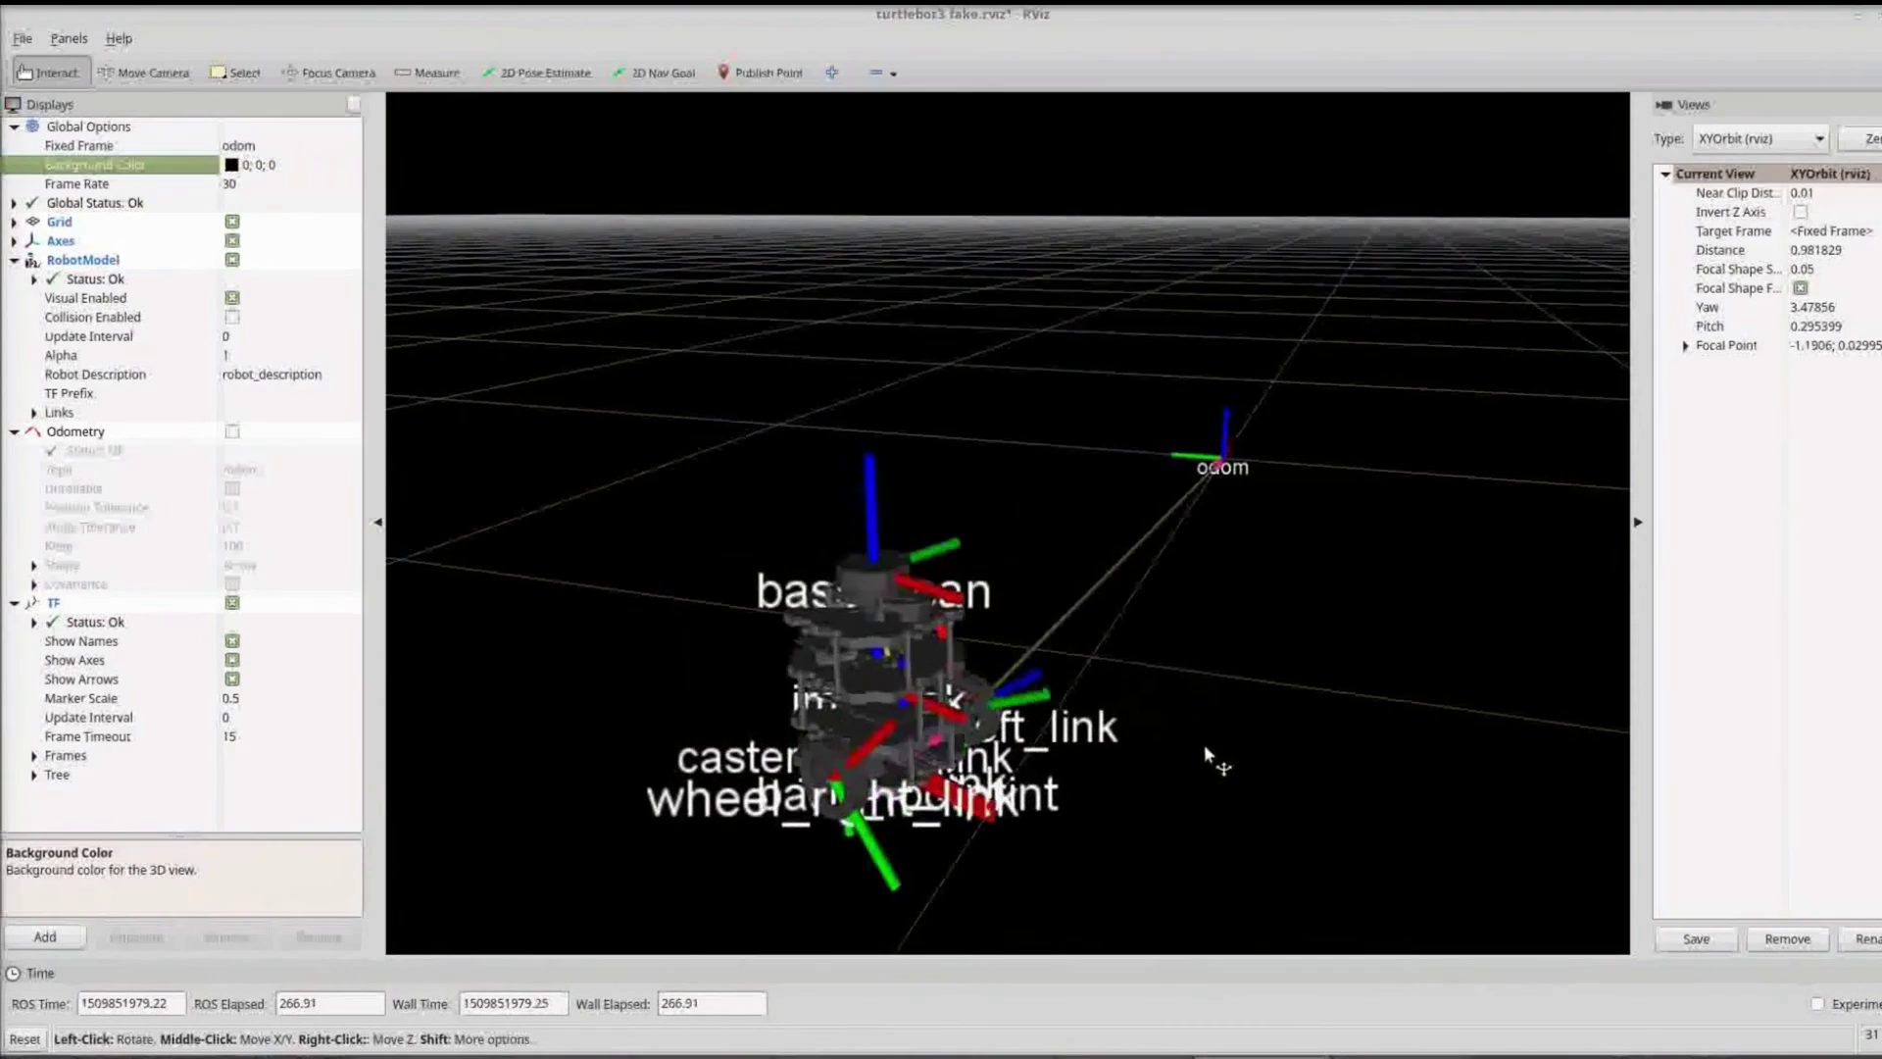
drag(1274, 676, 1127, 745)
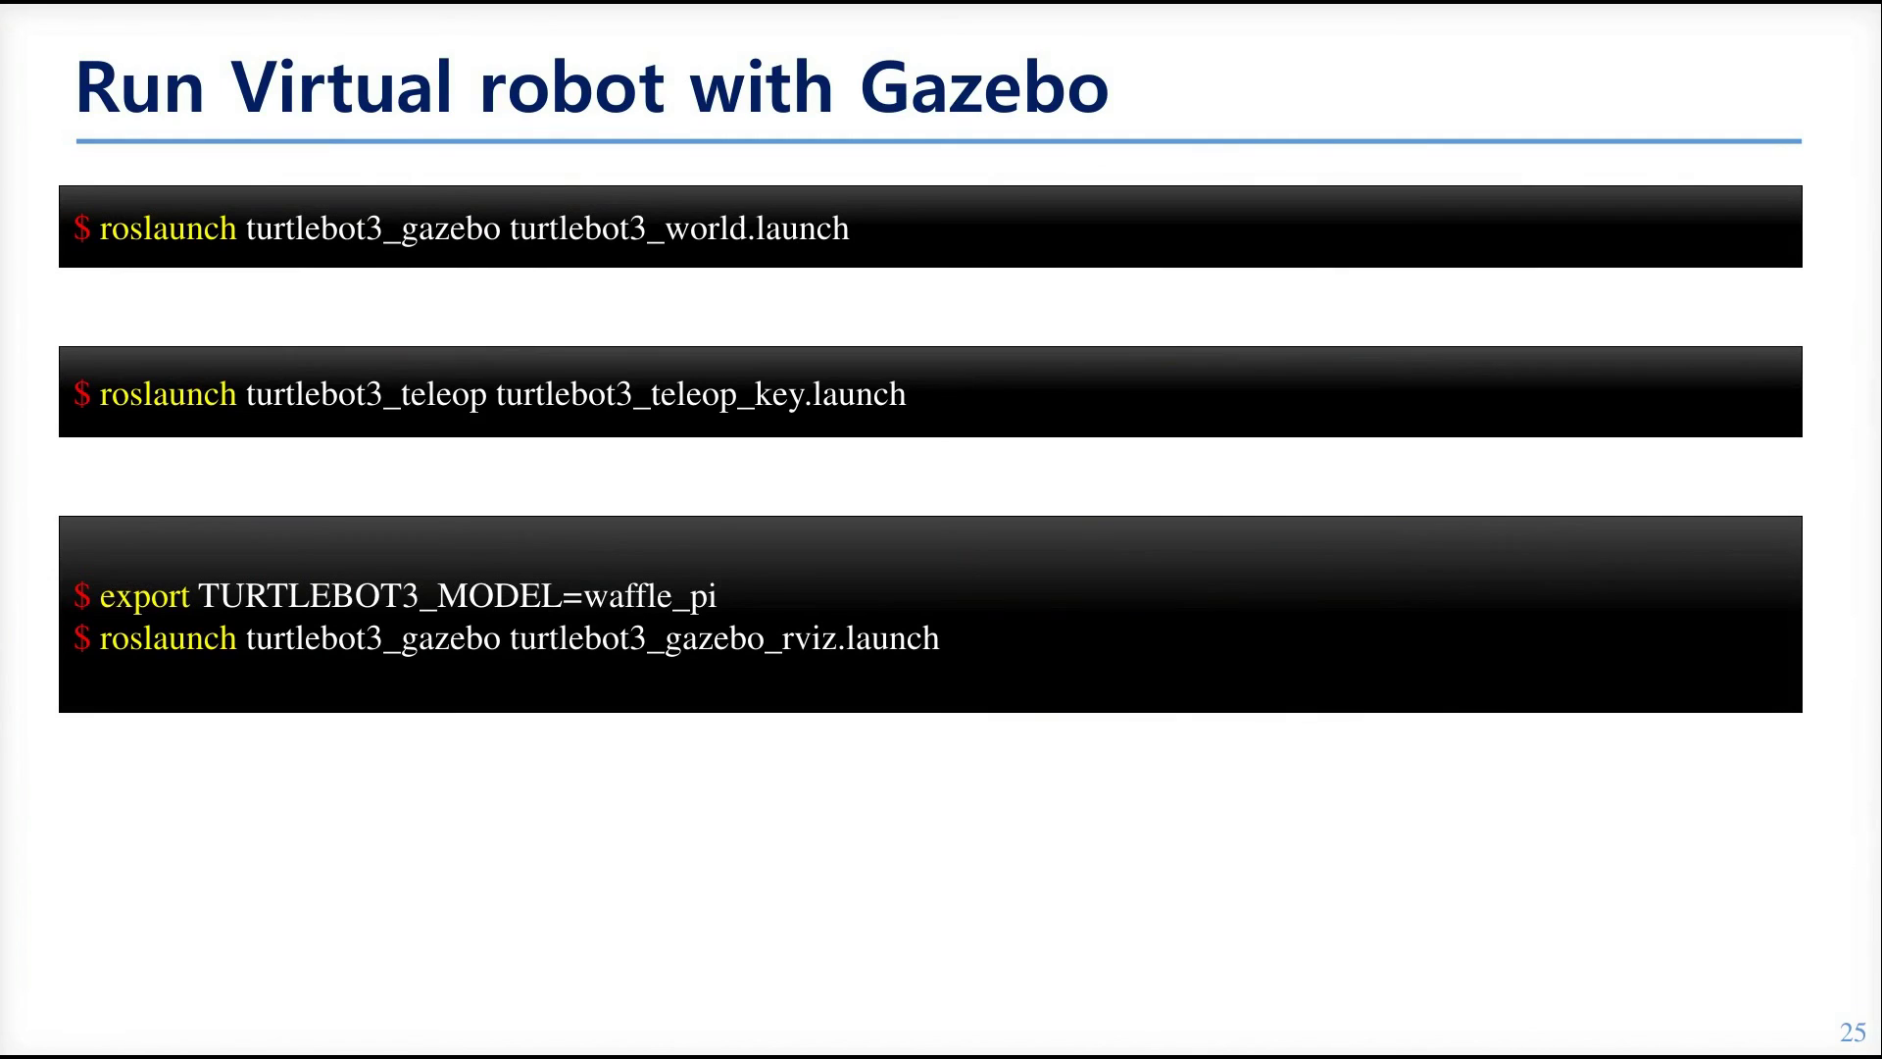
key(Right)
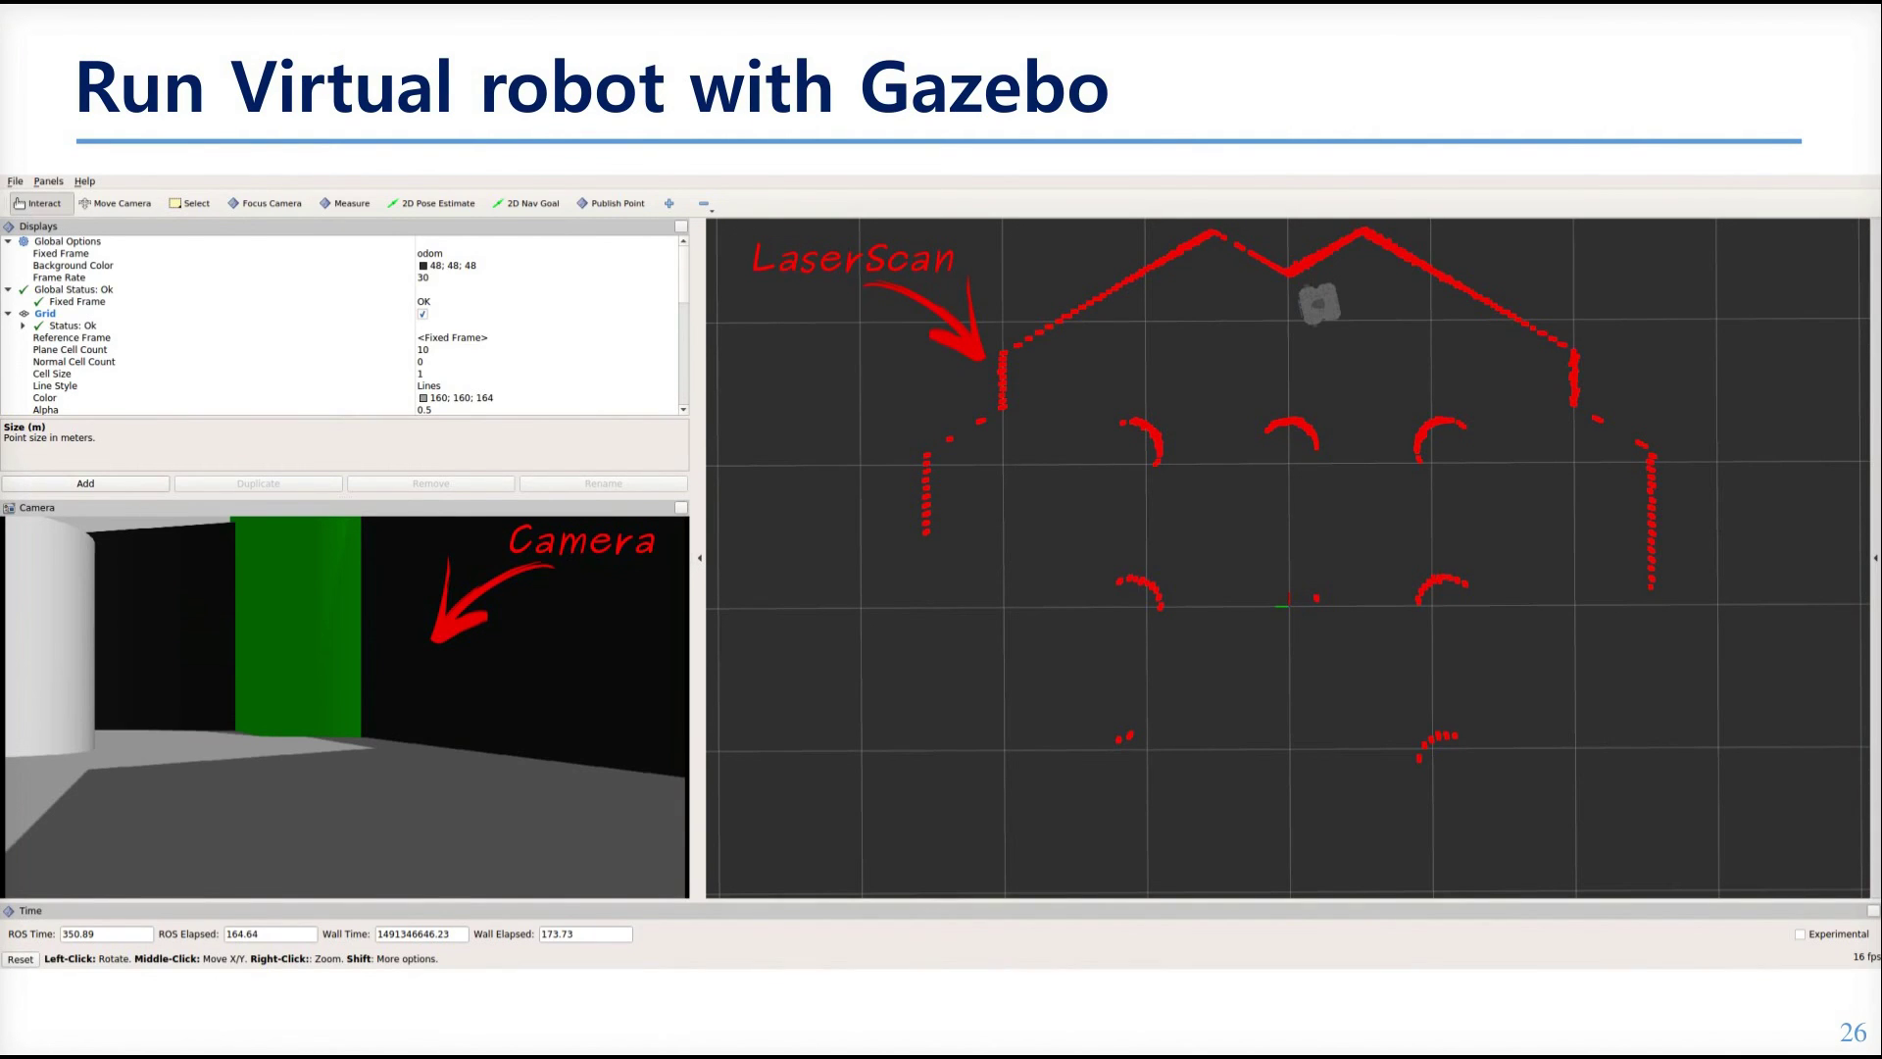
key(Right)
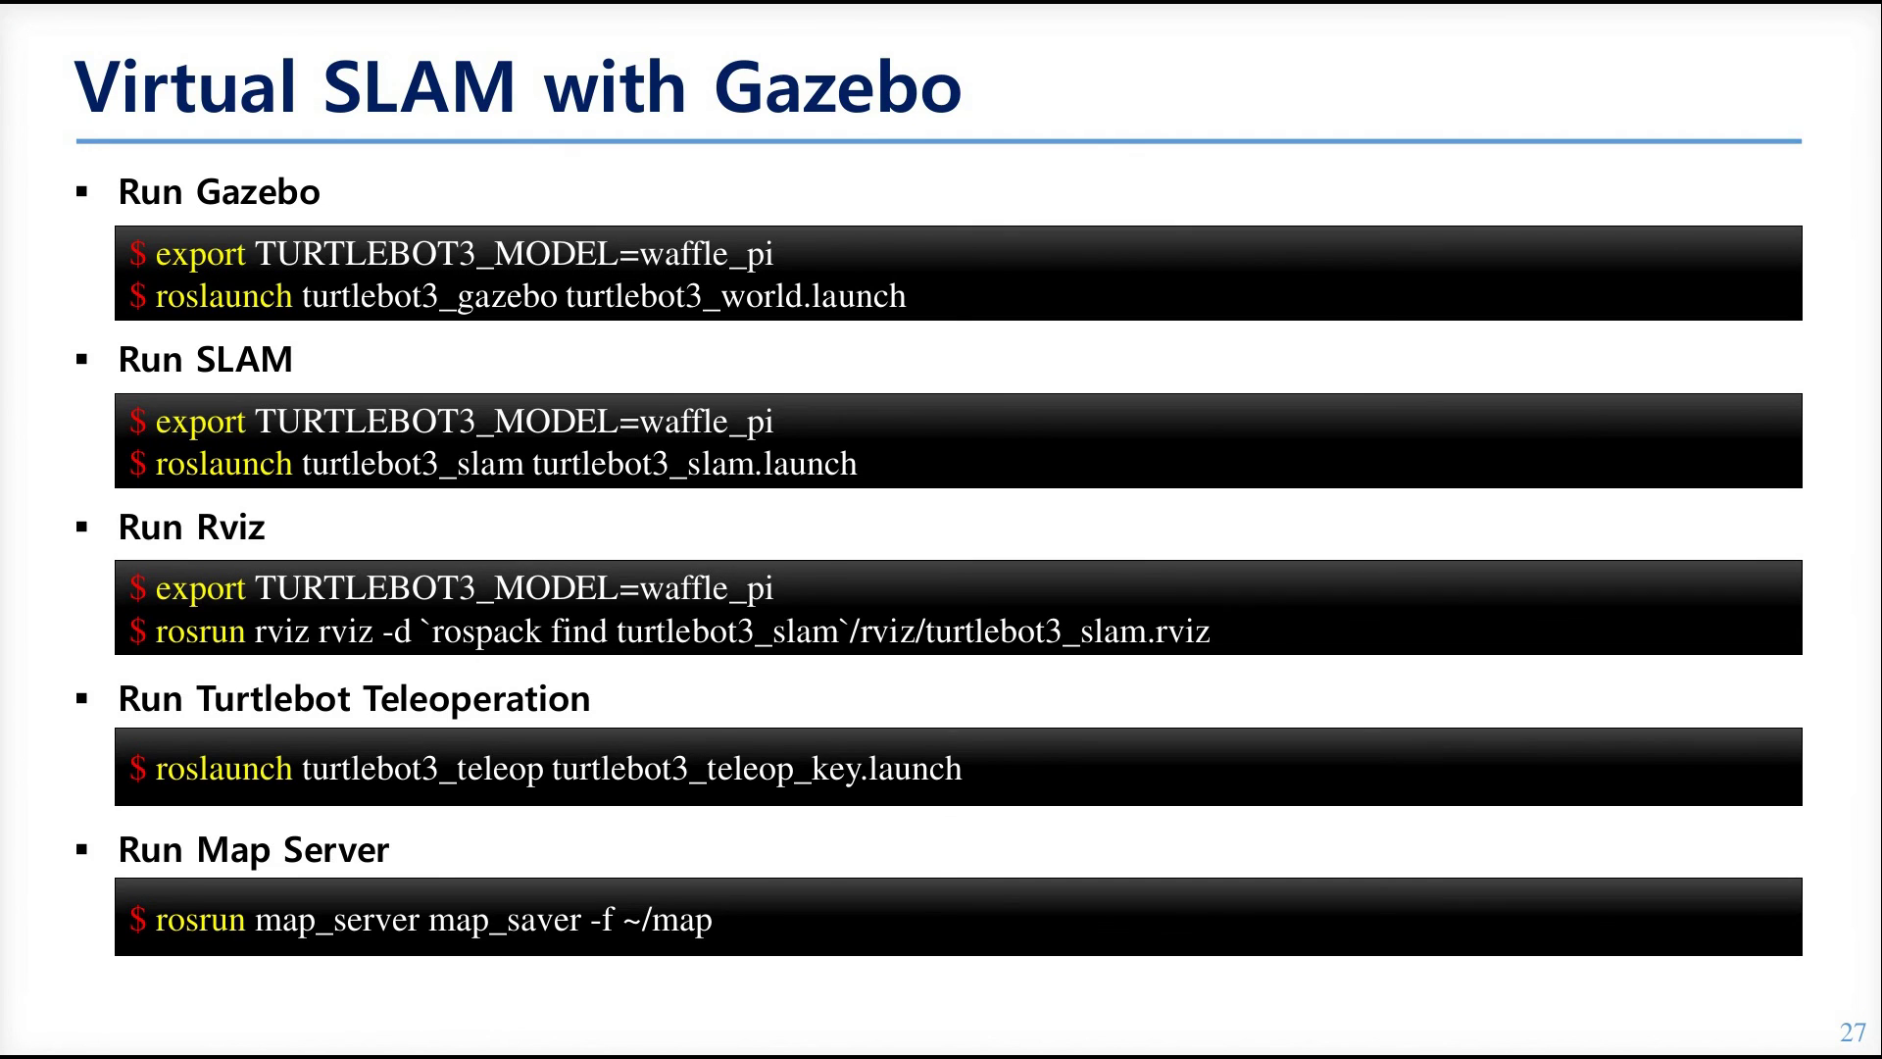
key(Right)
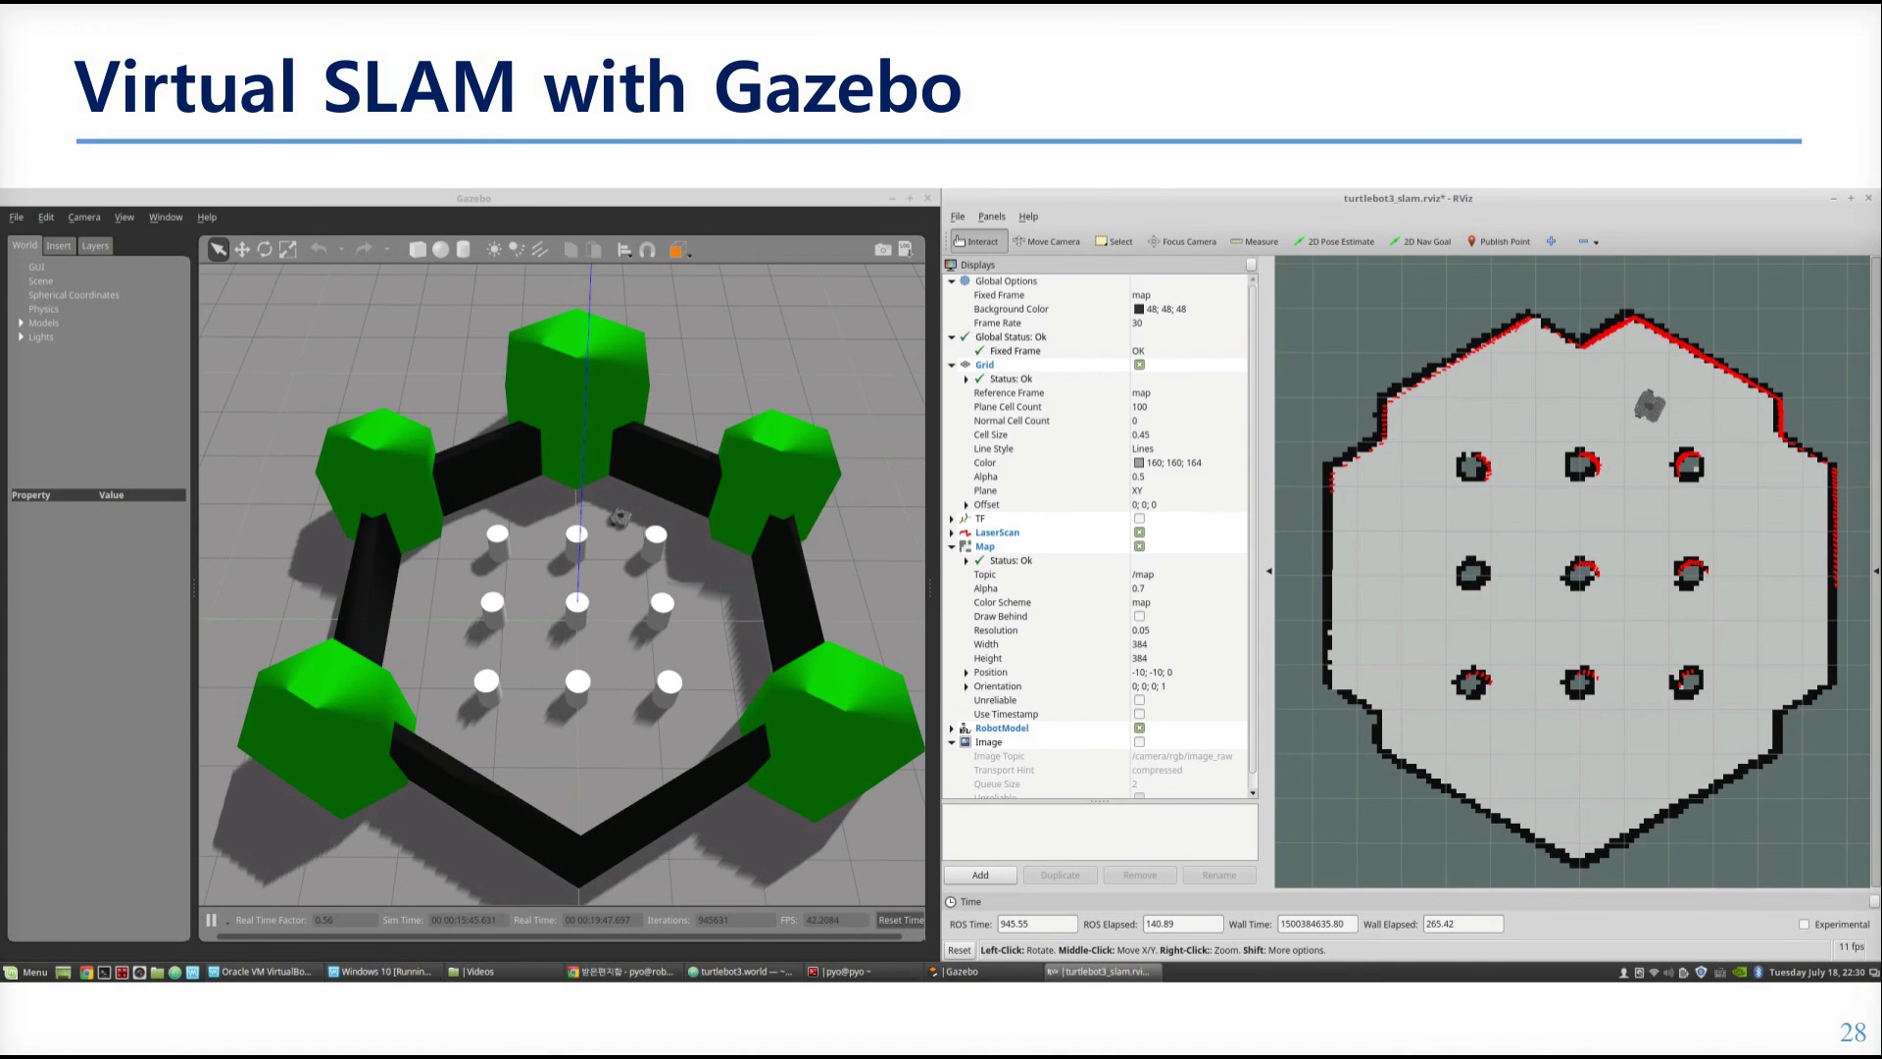
key(Right)
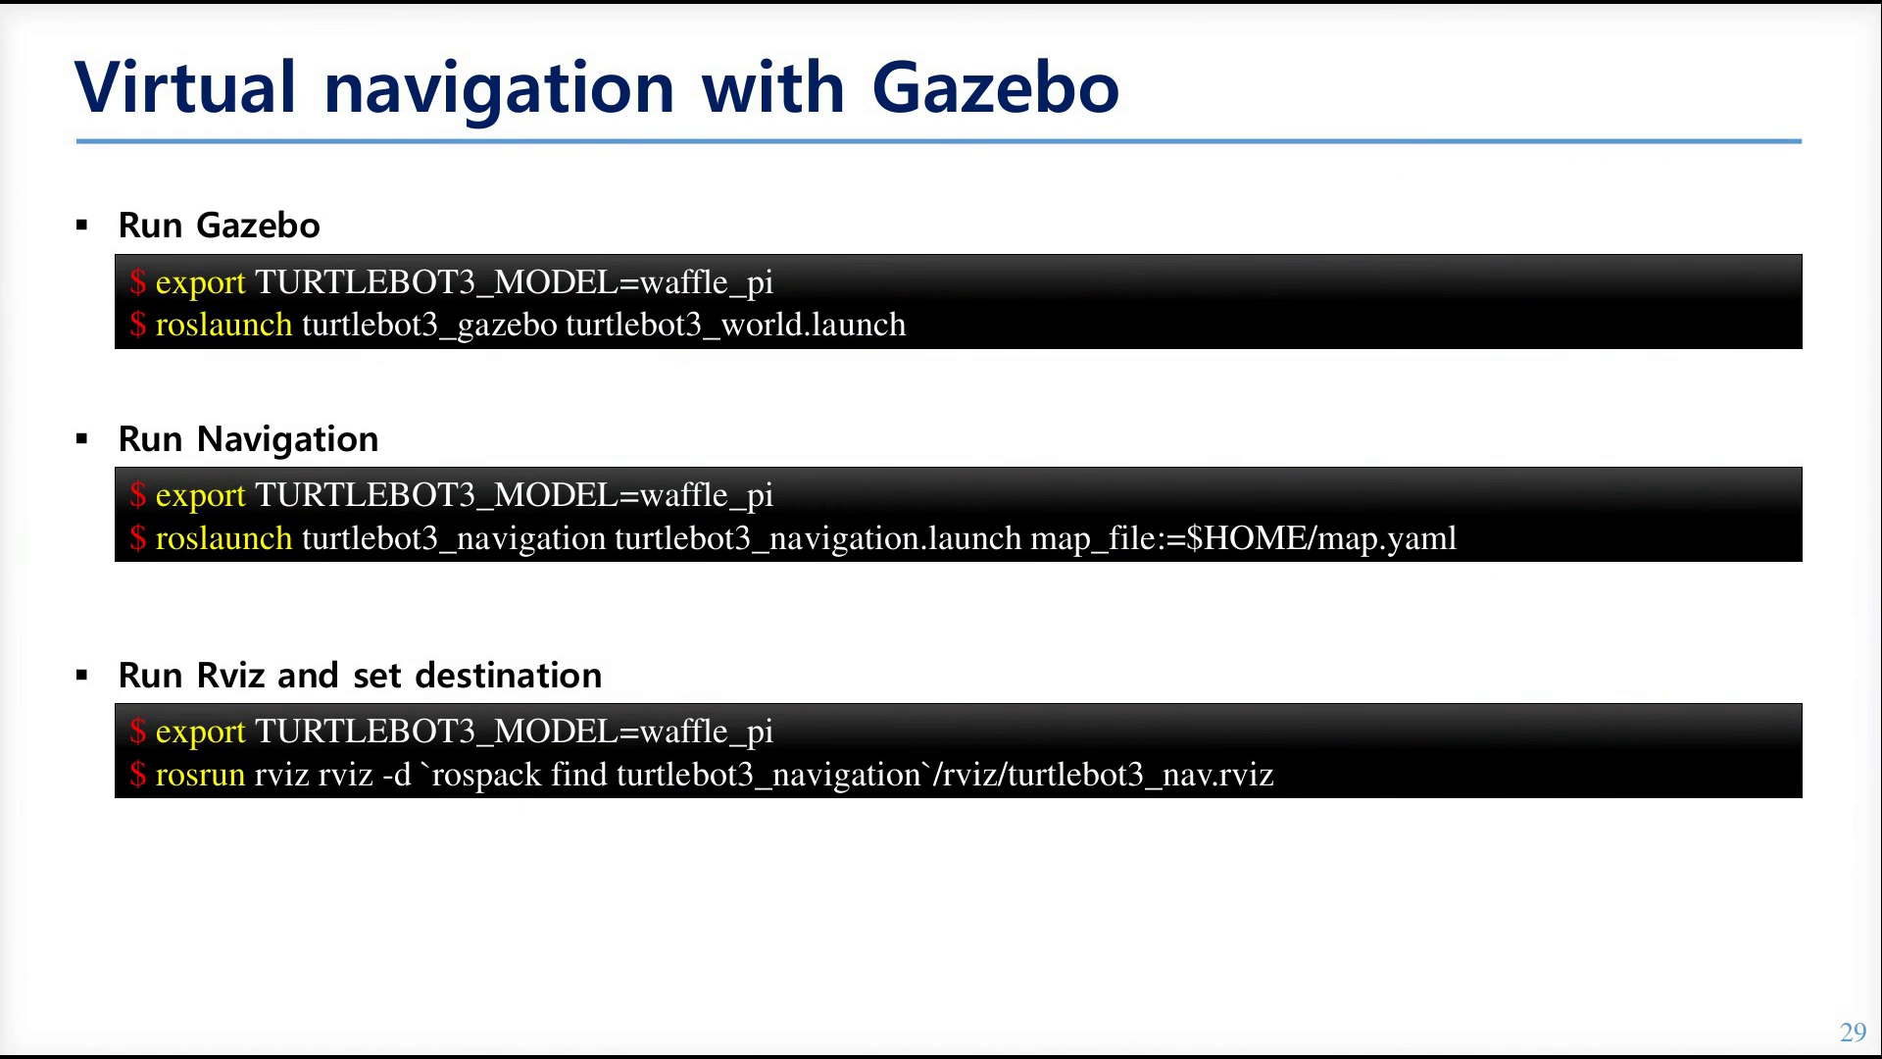
key(Right)
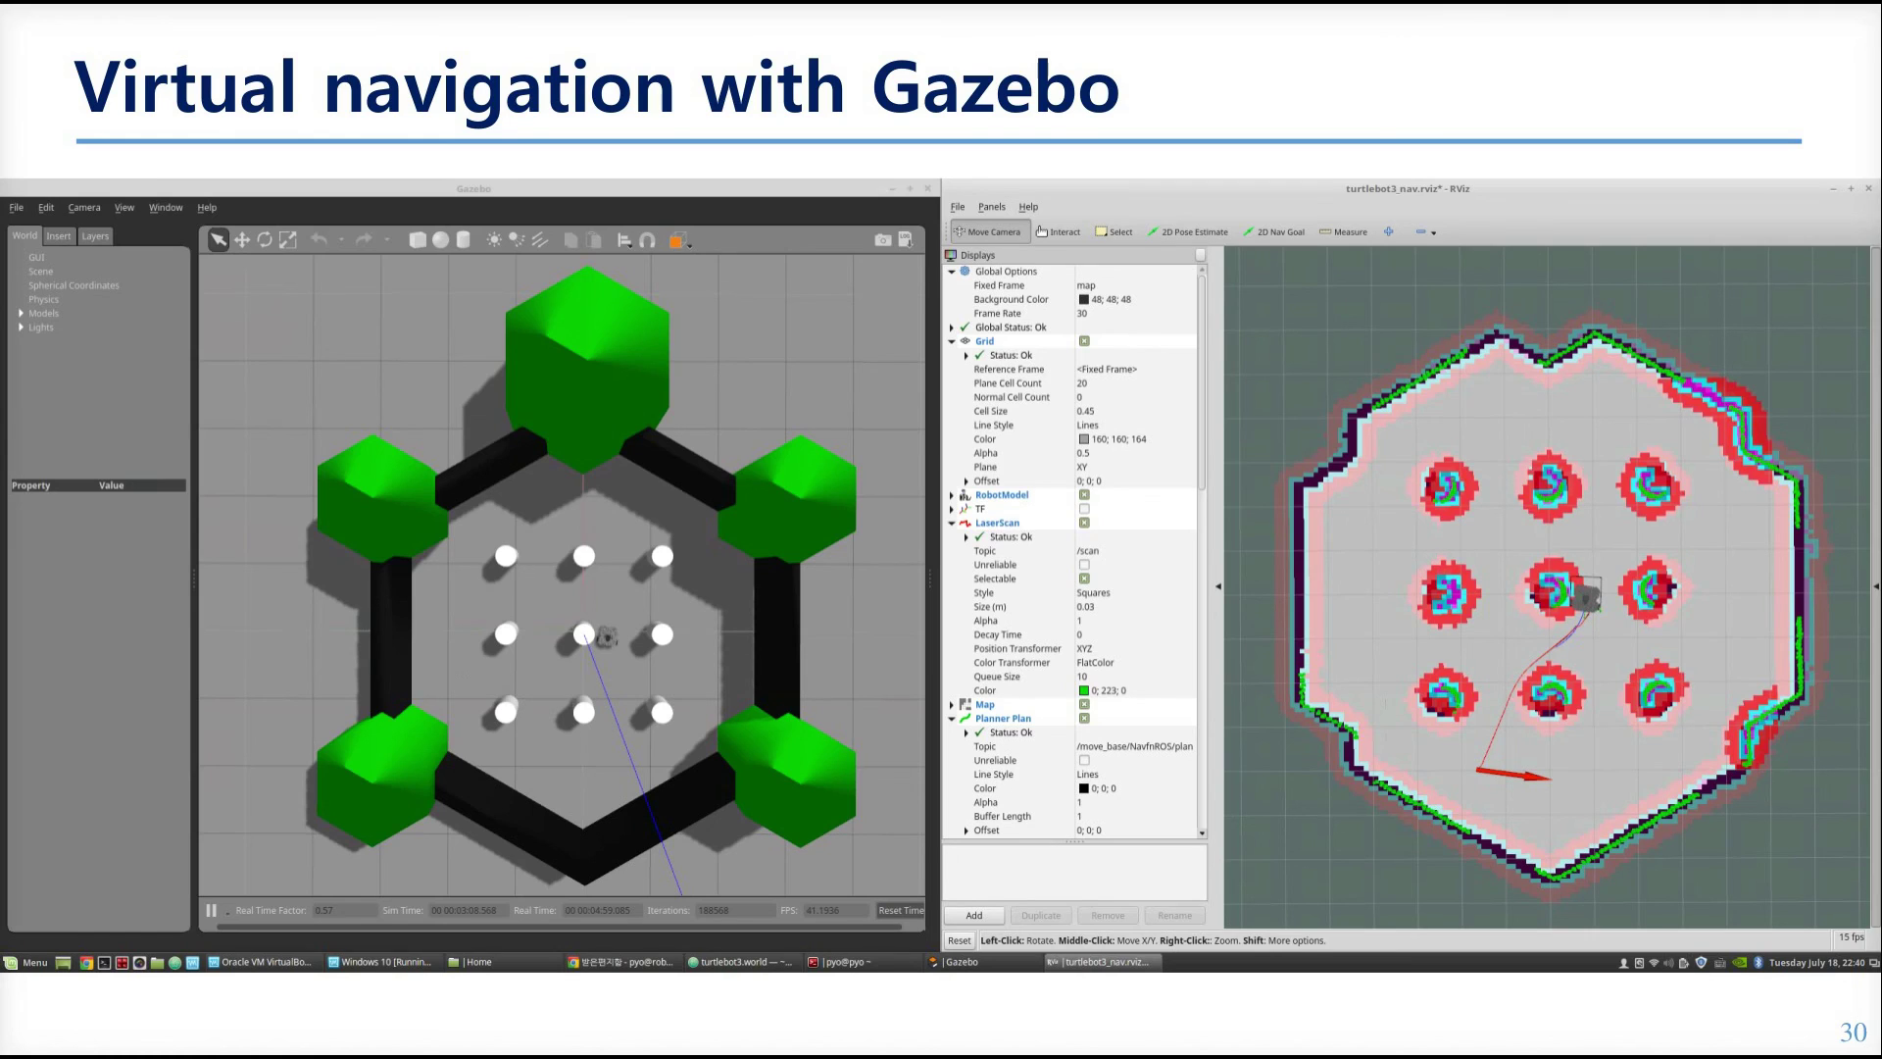